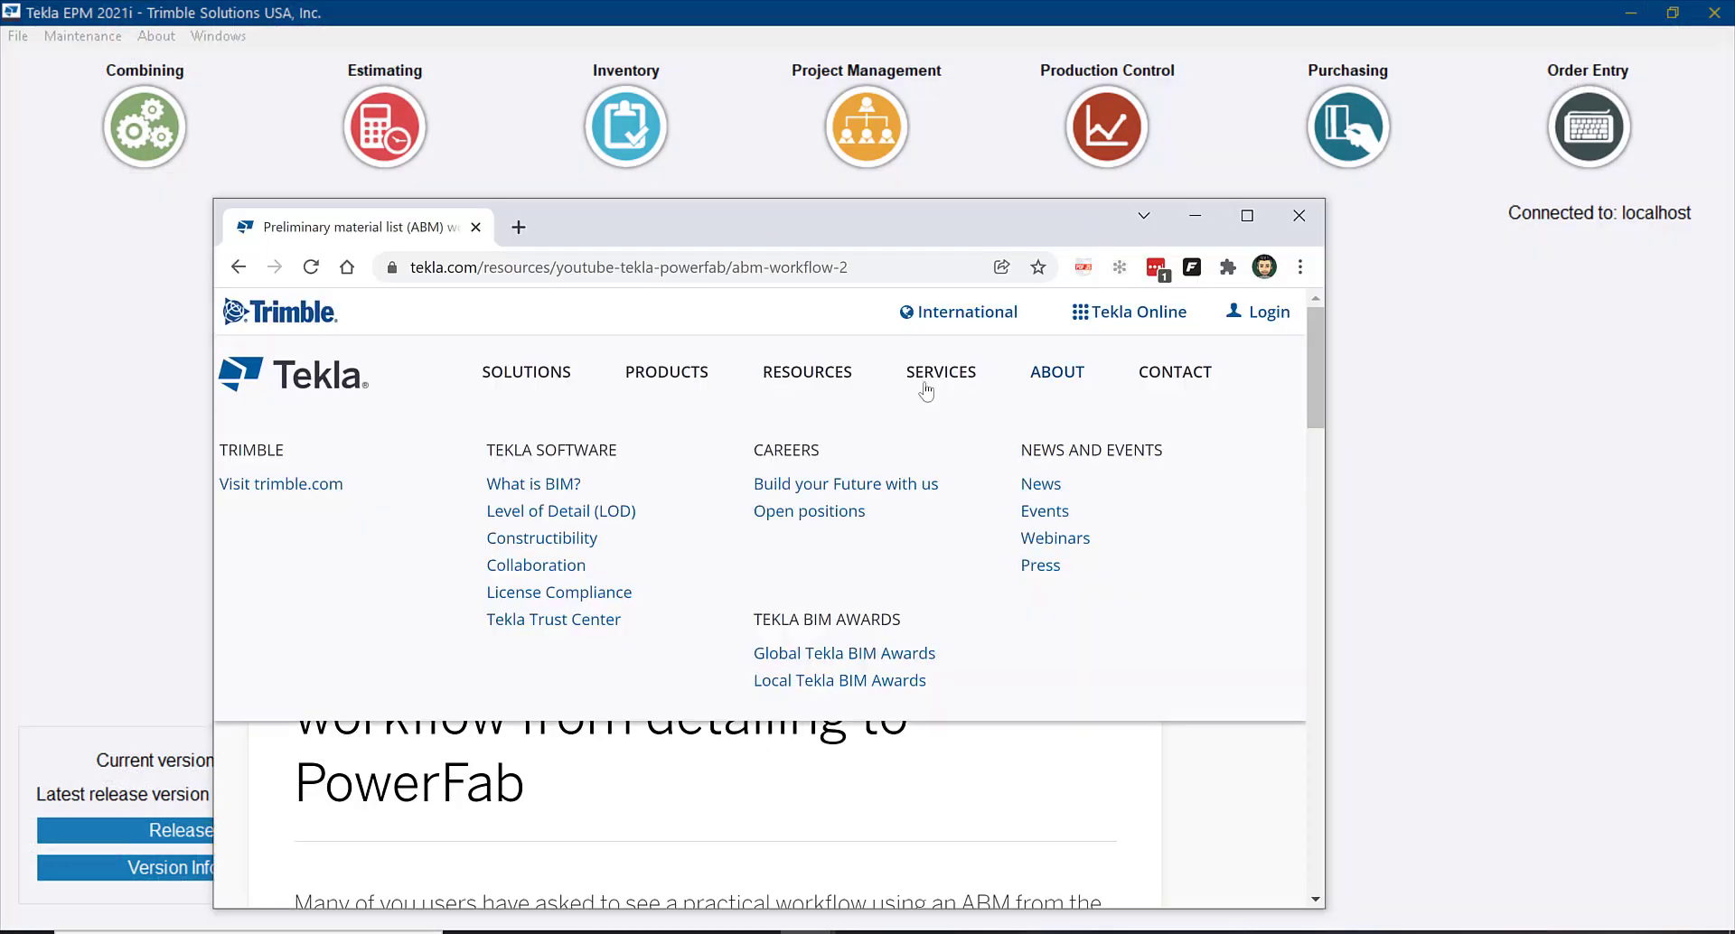
- Scroll through the page and go back to the Tekla EPM home screen
{"action": "scroll", "coordinate": [783, 578], "scroll_direction": "down", "scroll_amount": 4}
{"action": "scroll", "coordinate": [788, 603], "scroll_direction": "down", "scroll_amount": 1}
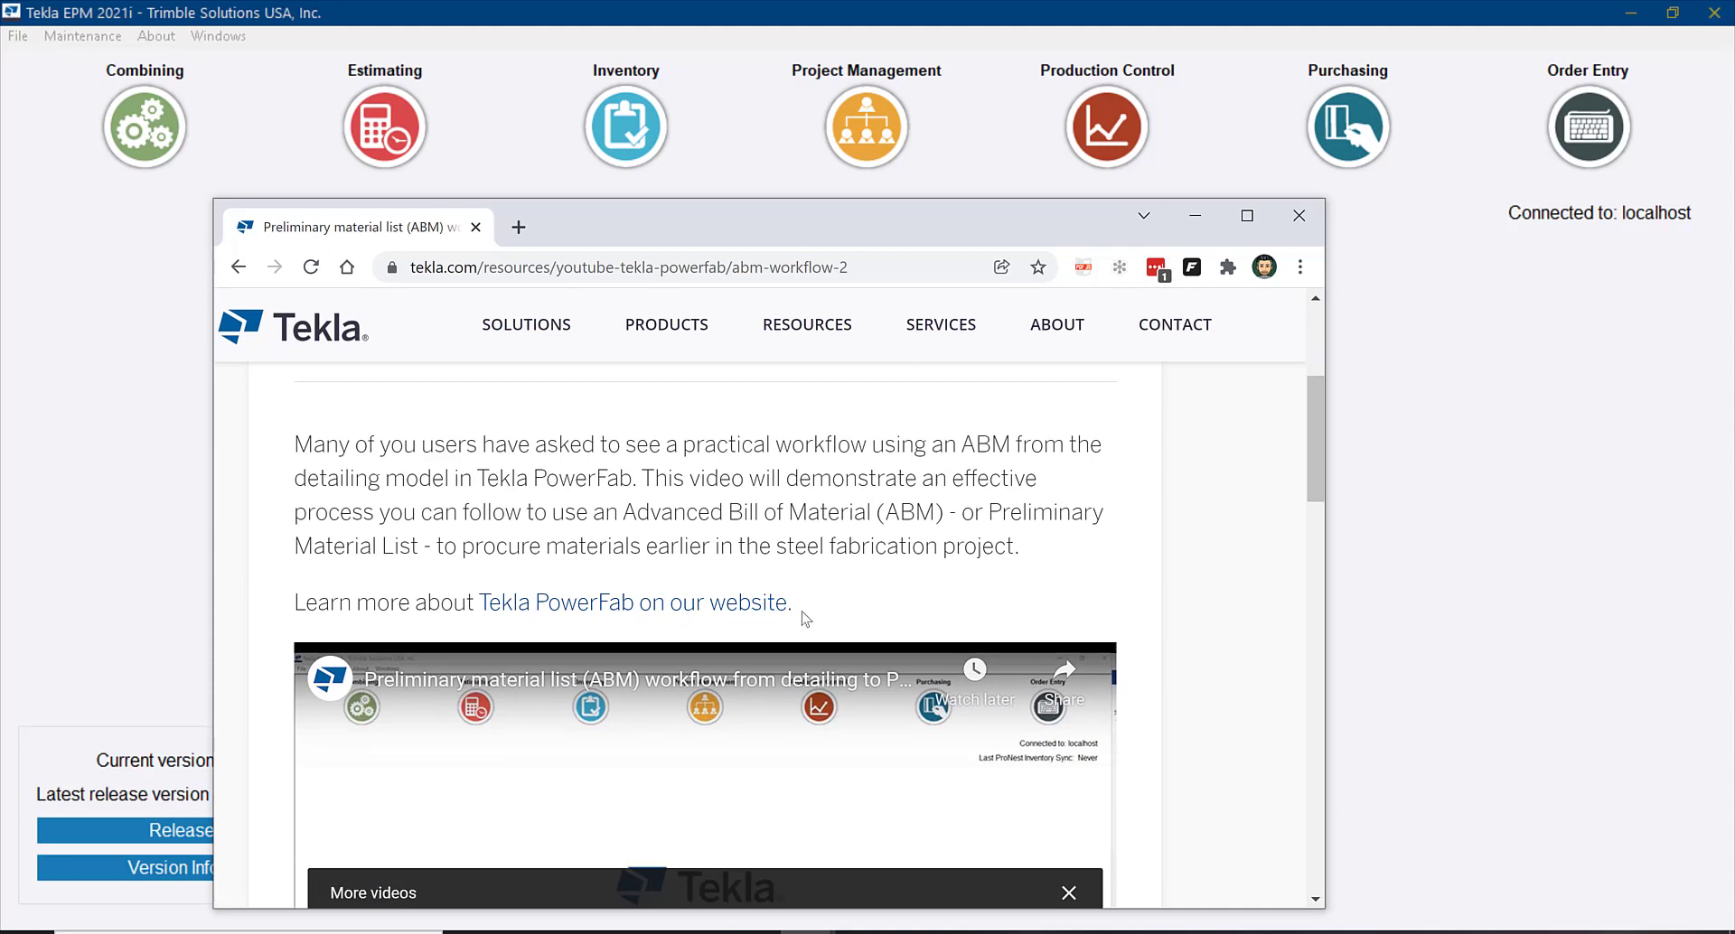
{"action": "scroll", "coordinate": [800, 611], "scroll_direction": "down", "scroll_amount": 2}
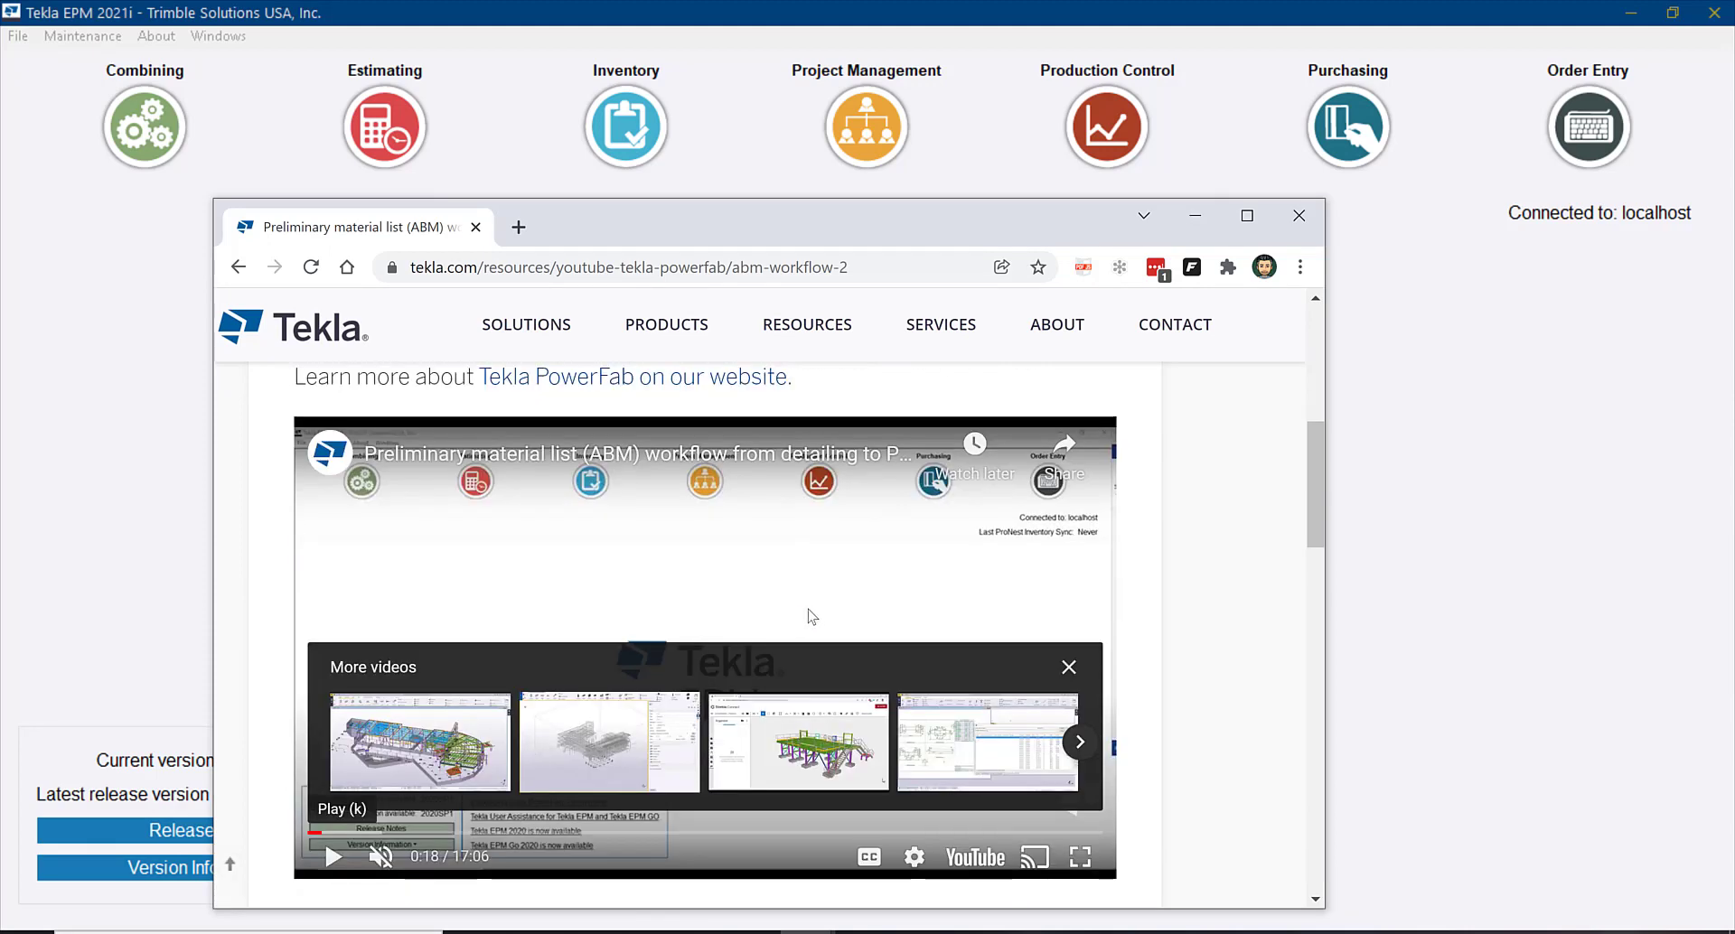
{"action": "scroll", "coordinate": [808, 609], "scroll_direction": "up", "scroll_amount": 7}
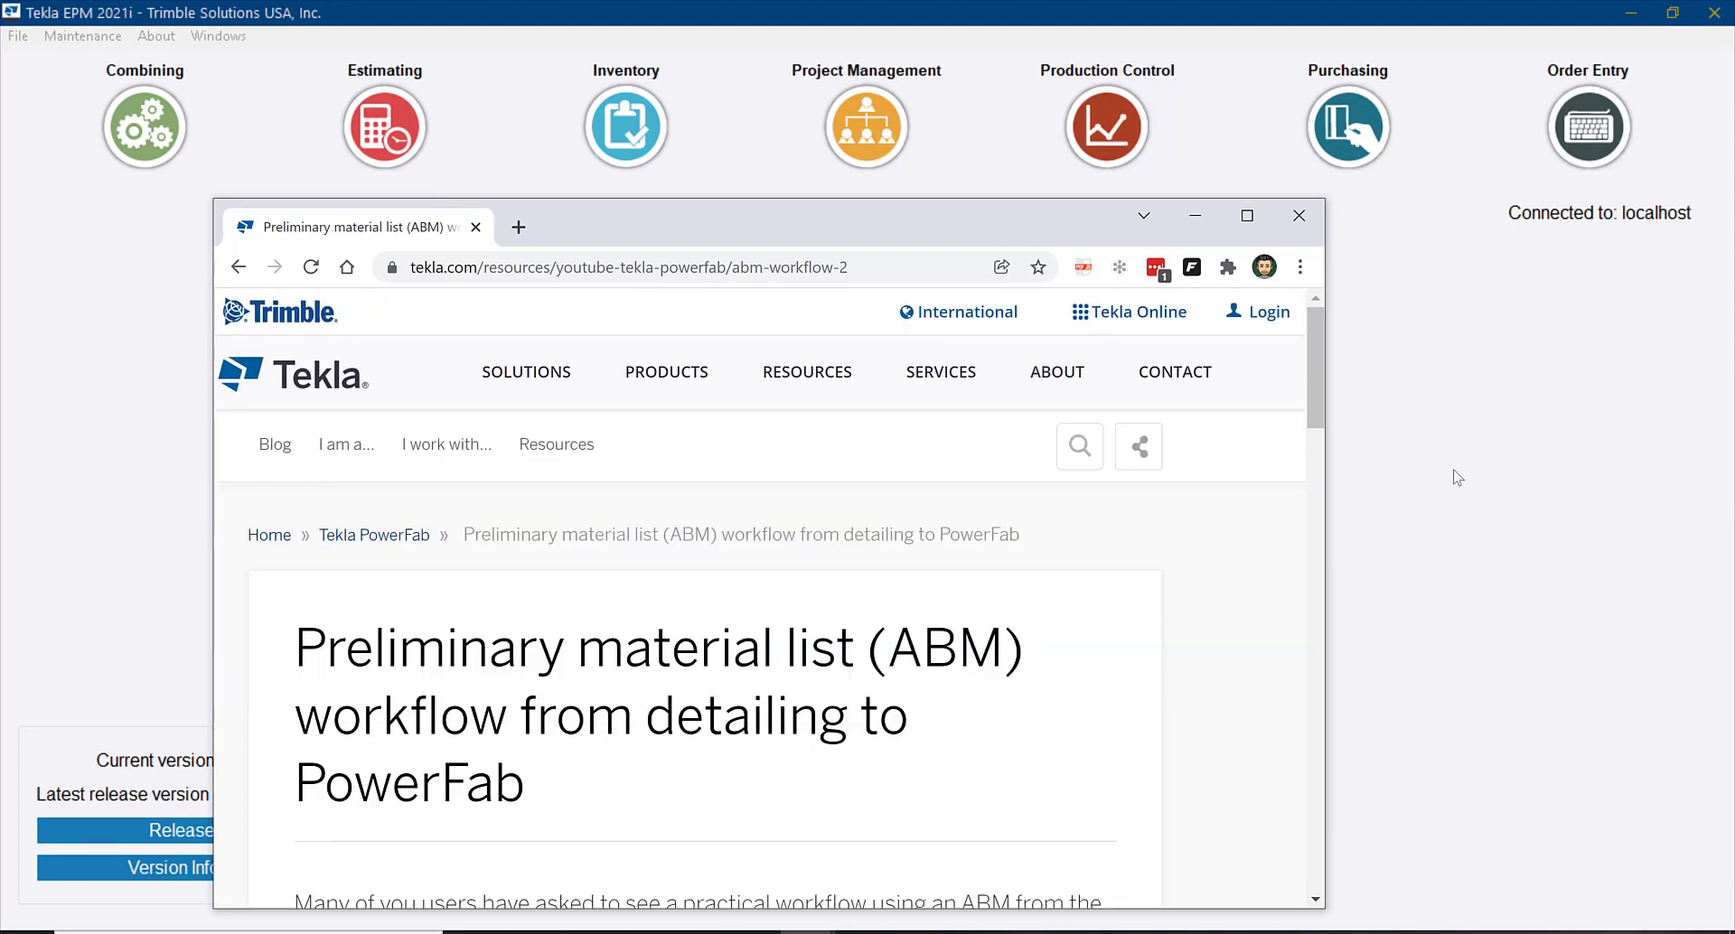
{"action": "left_click", "coordinate": [1457, 479]}
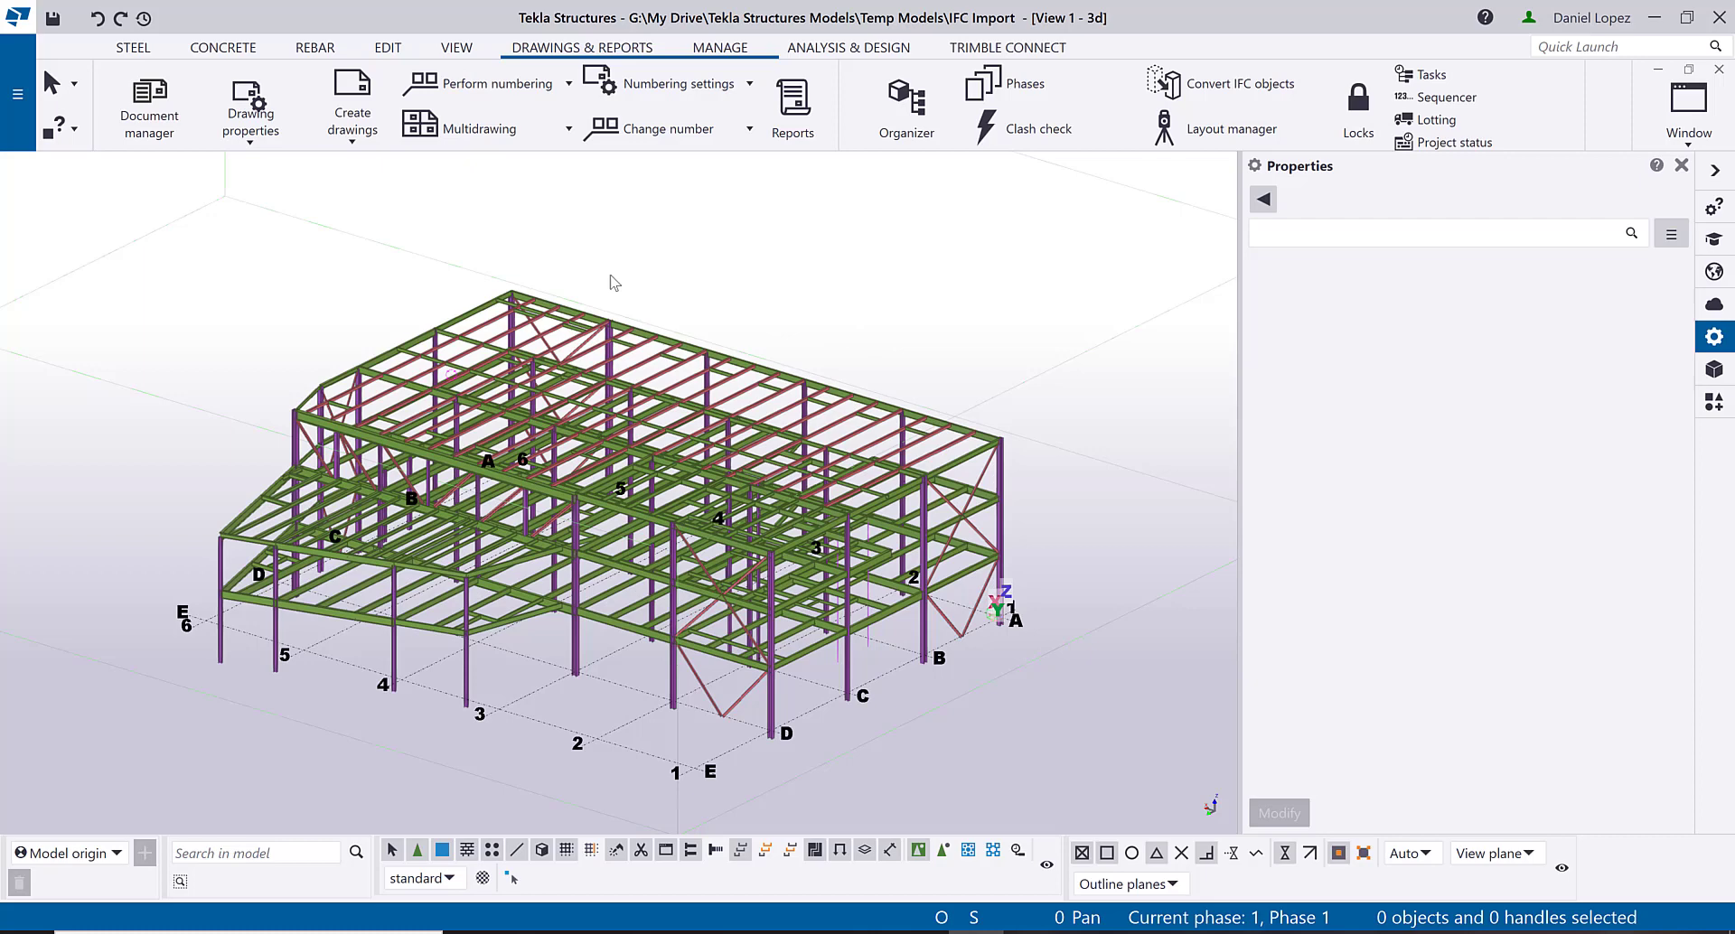
- Start an IFC export of the model, keeping Steel fabrication view as the export type
{"action": "left_click", "coordinate": [17, 94]}
{"action": "left_click", "coordinate": [96, 398]}
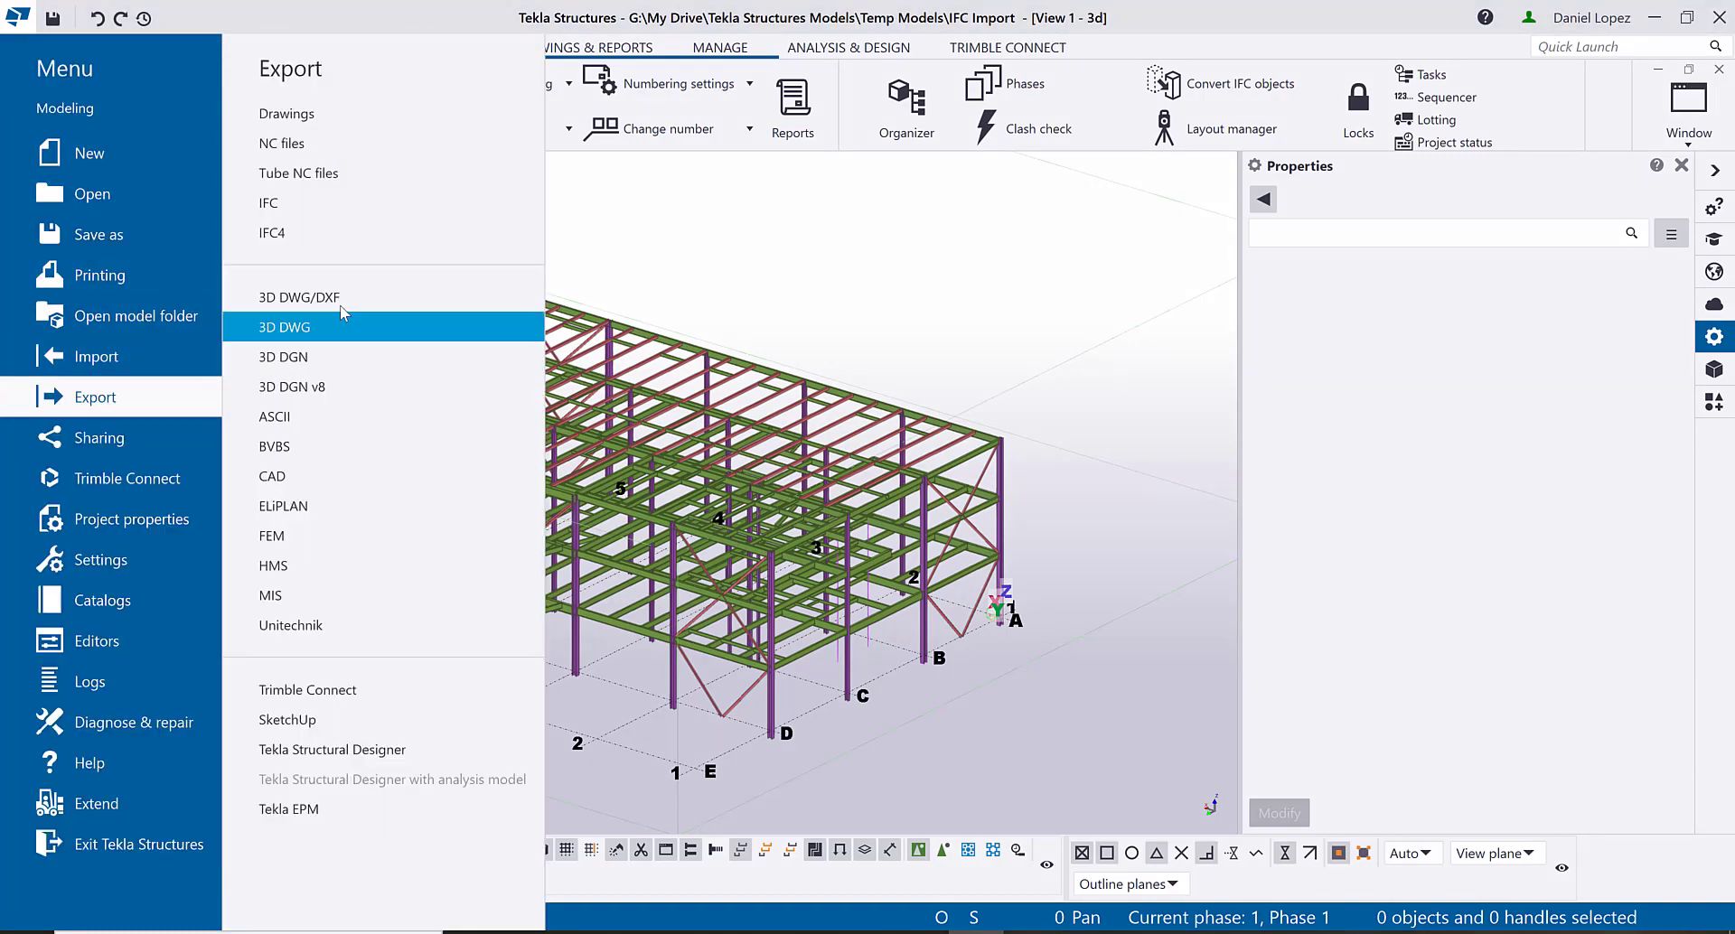
{"action": "left_click", "coordinate": [300, 215]}
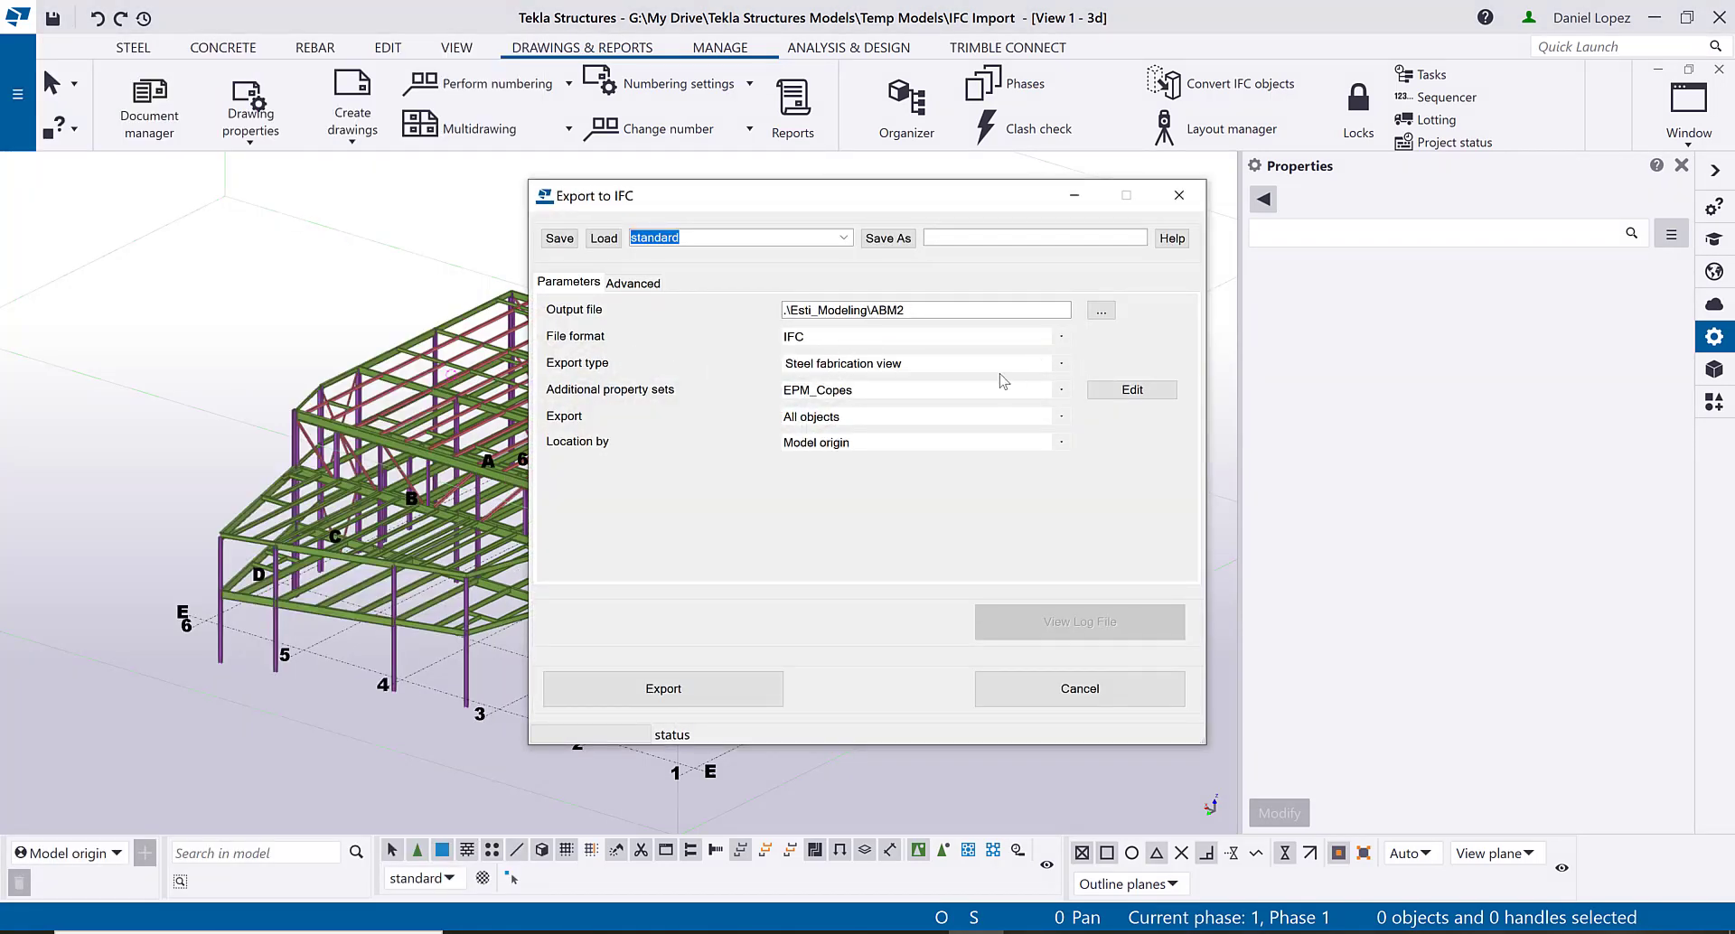
{"action": "left_click", "coordinate": [1061, 364]}
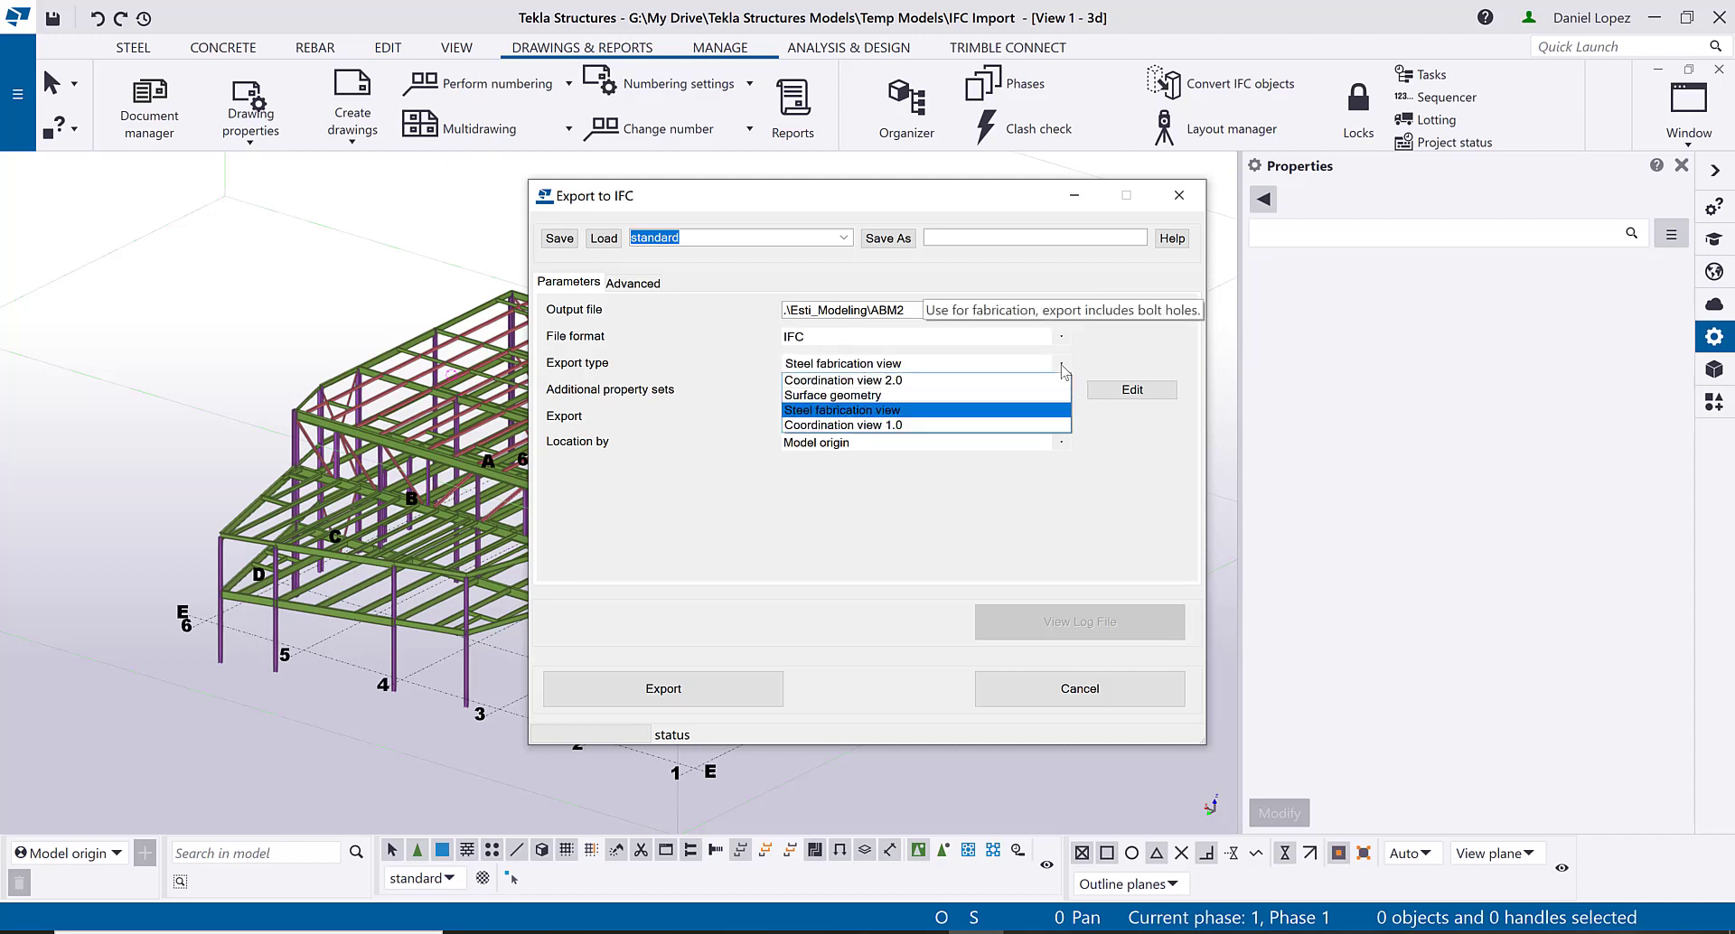
{"action": "left_click", "coordinate": [1062, 367]}
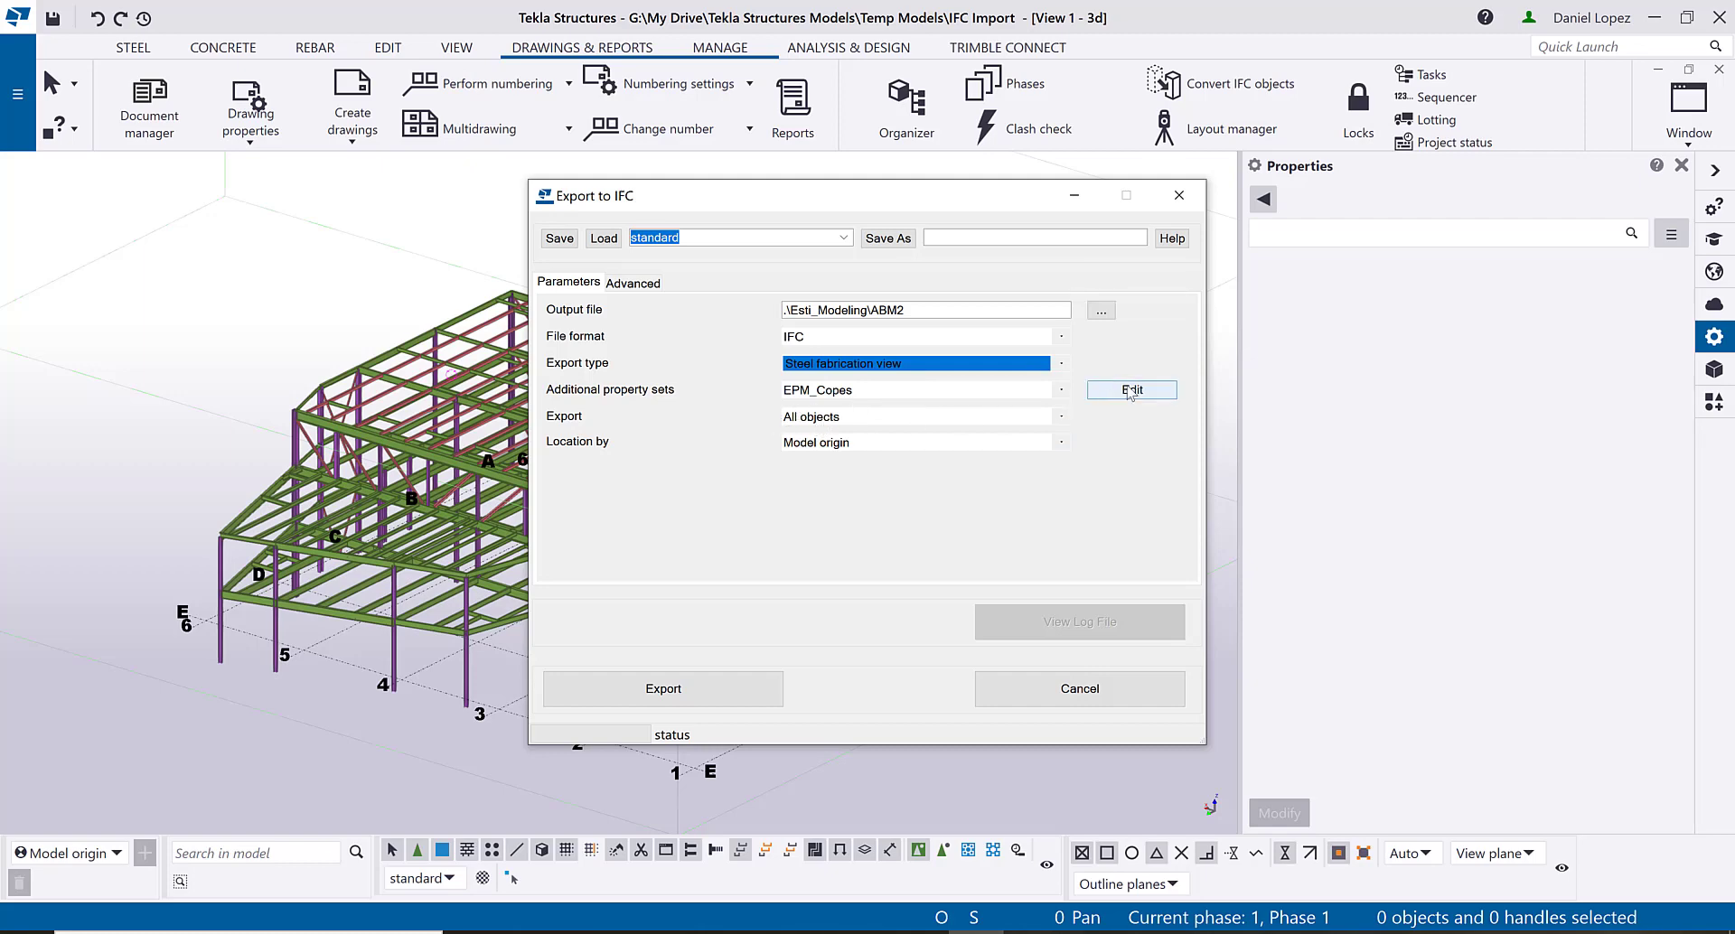
{"action": "left_click", "coordinate": [1131, 390]}
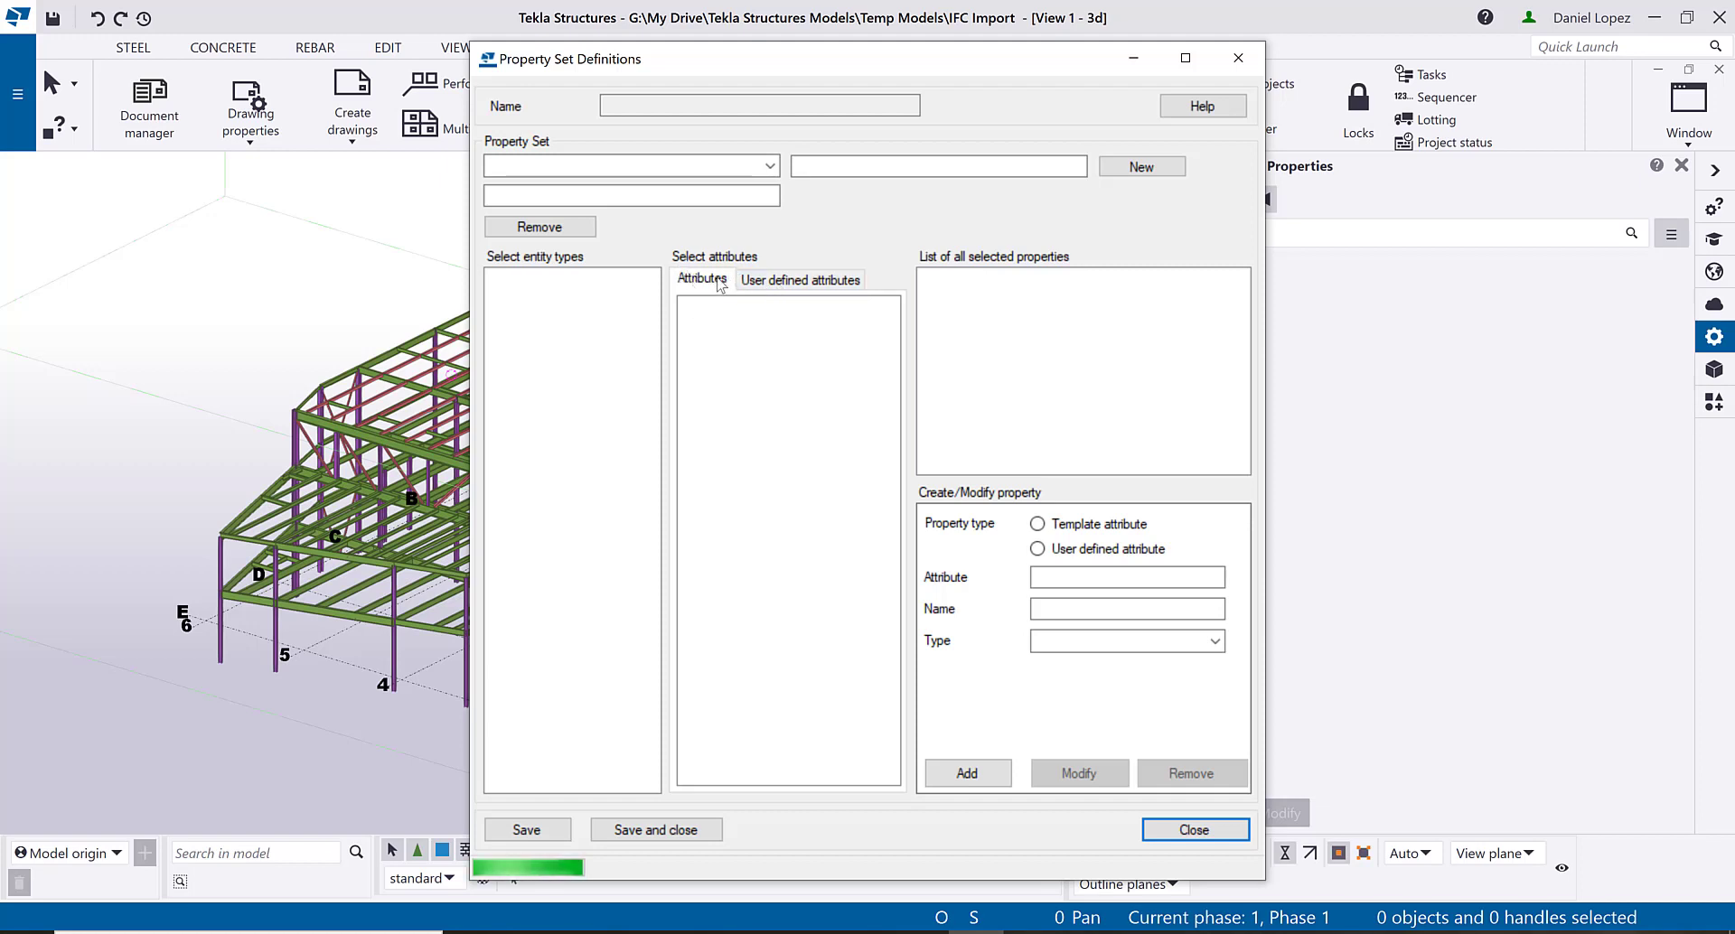
{"action": "left_click", "coordinate": [785, 284]}
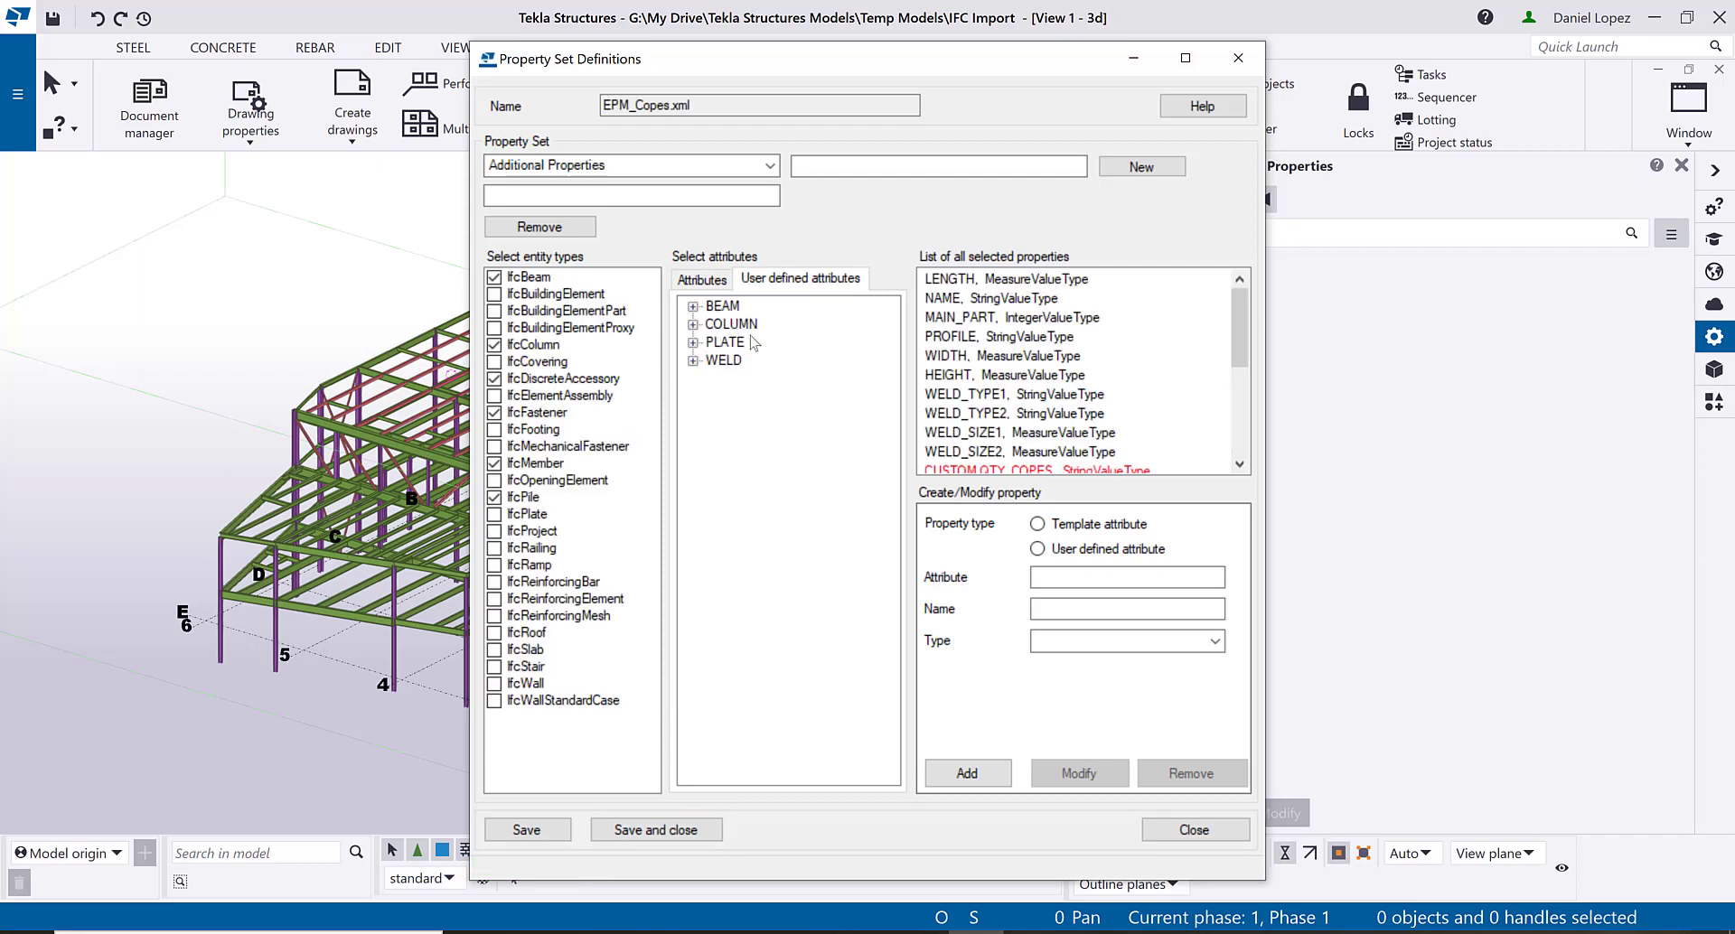
{"action": "left_click", "coordinate": [693, 306]}
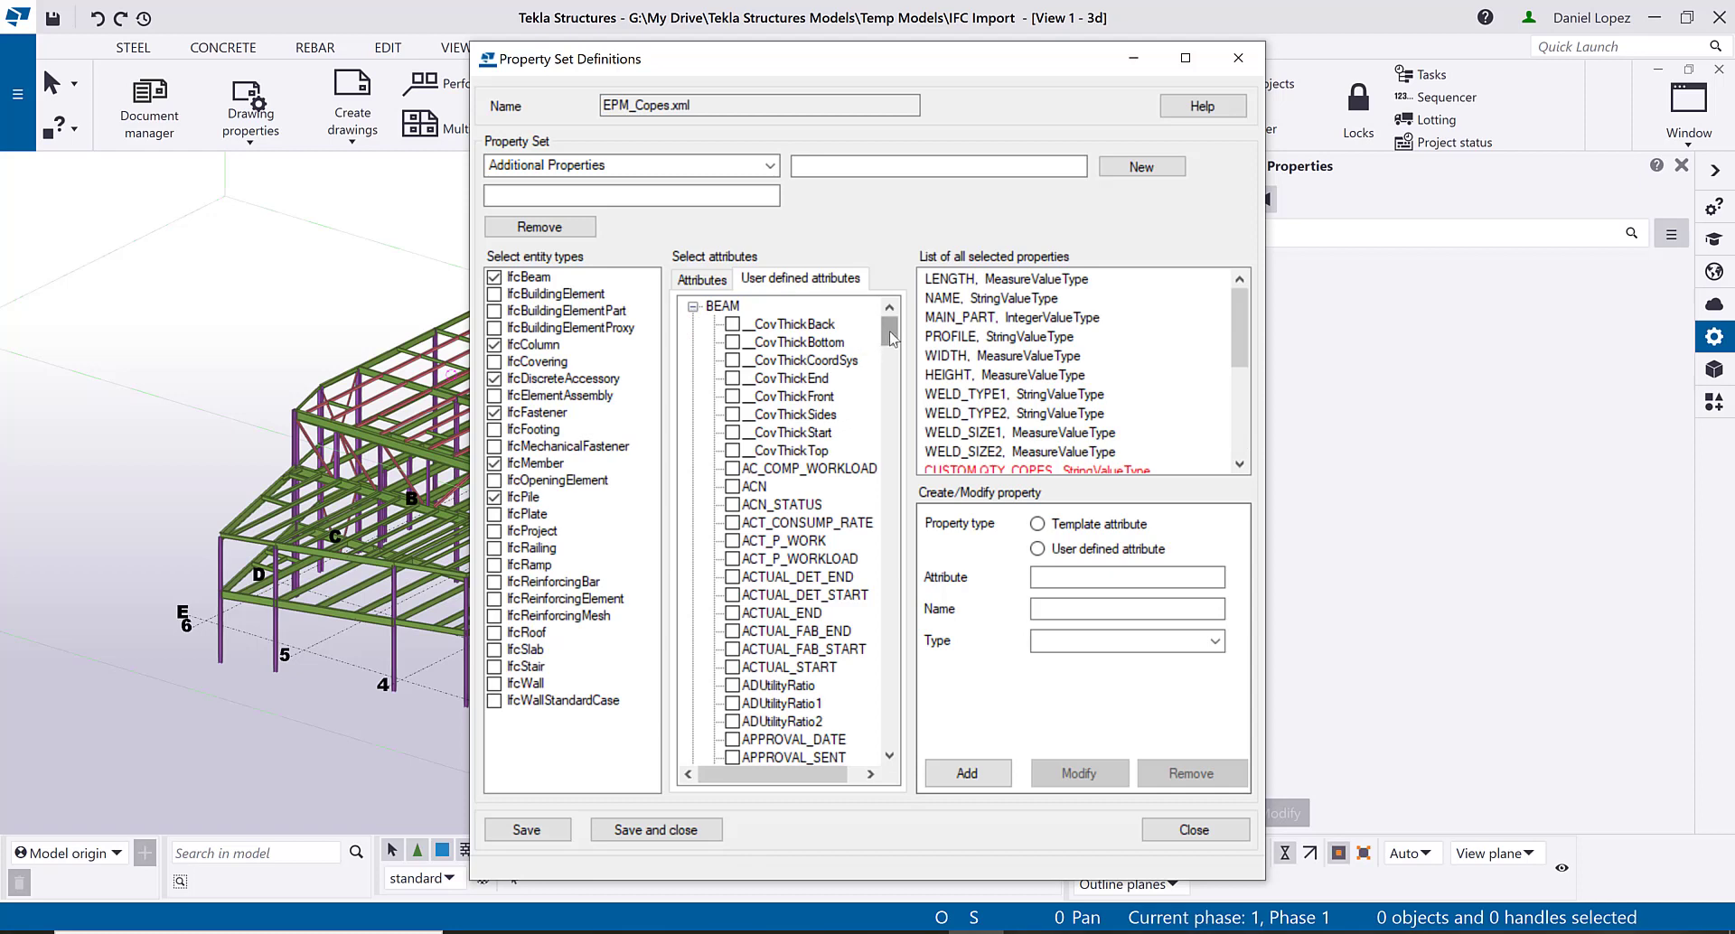
{"action": "left_click_drag", "start_coordinate": [890, 339], "coordinate": [892, 601]}
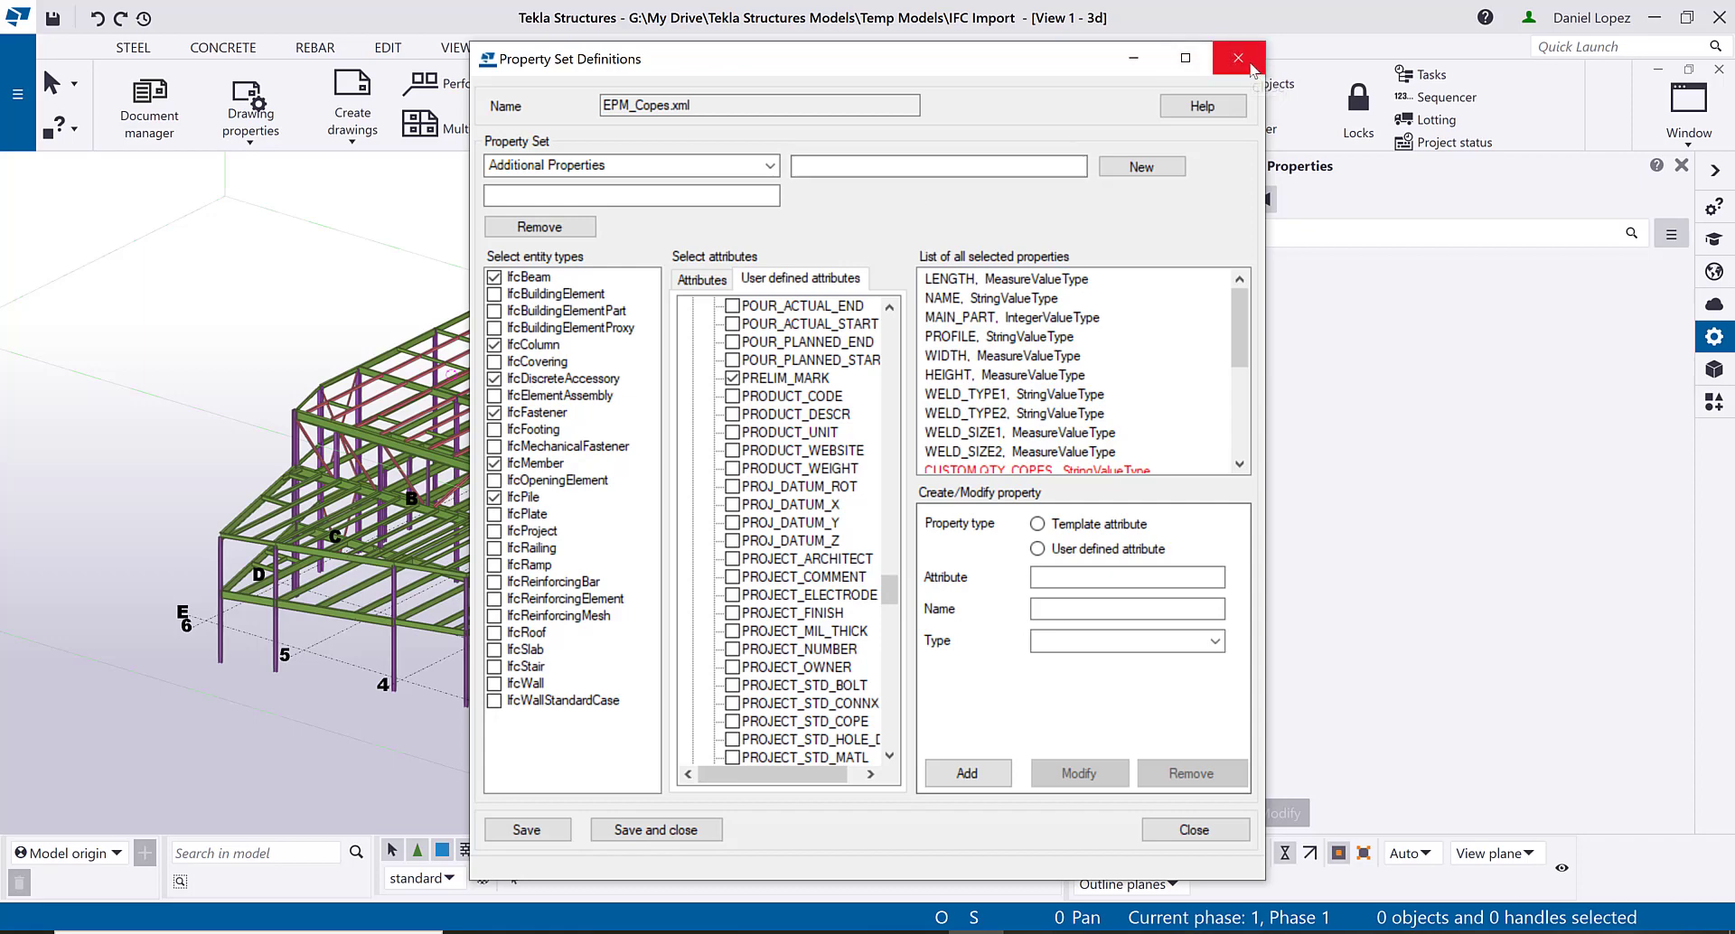
{"action": "left_click", "coordinate": [1250, 63]}
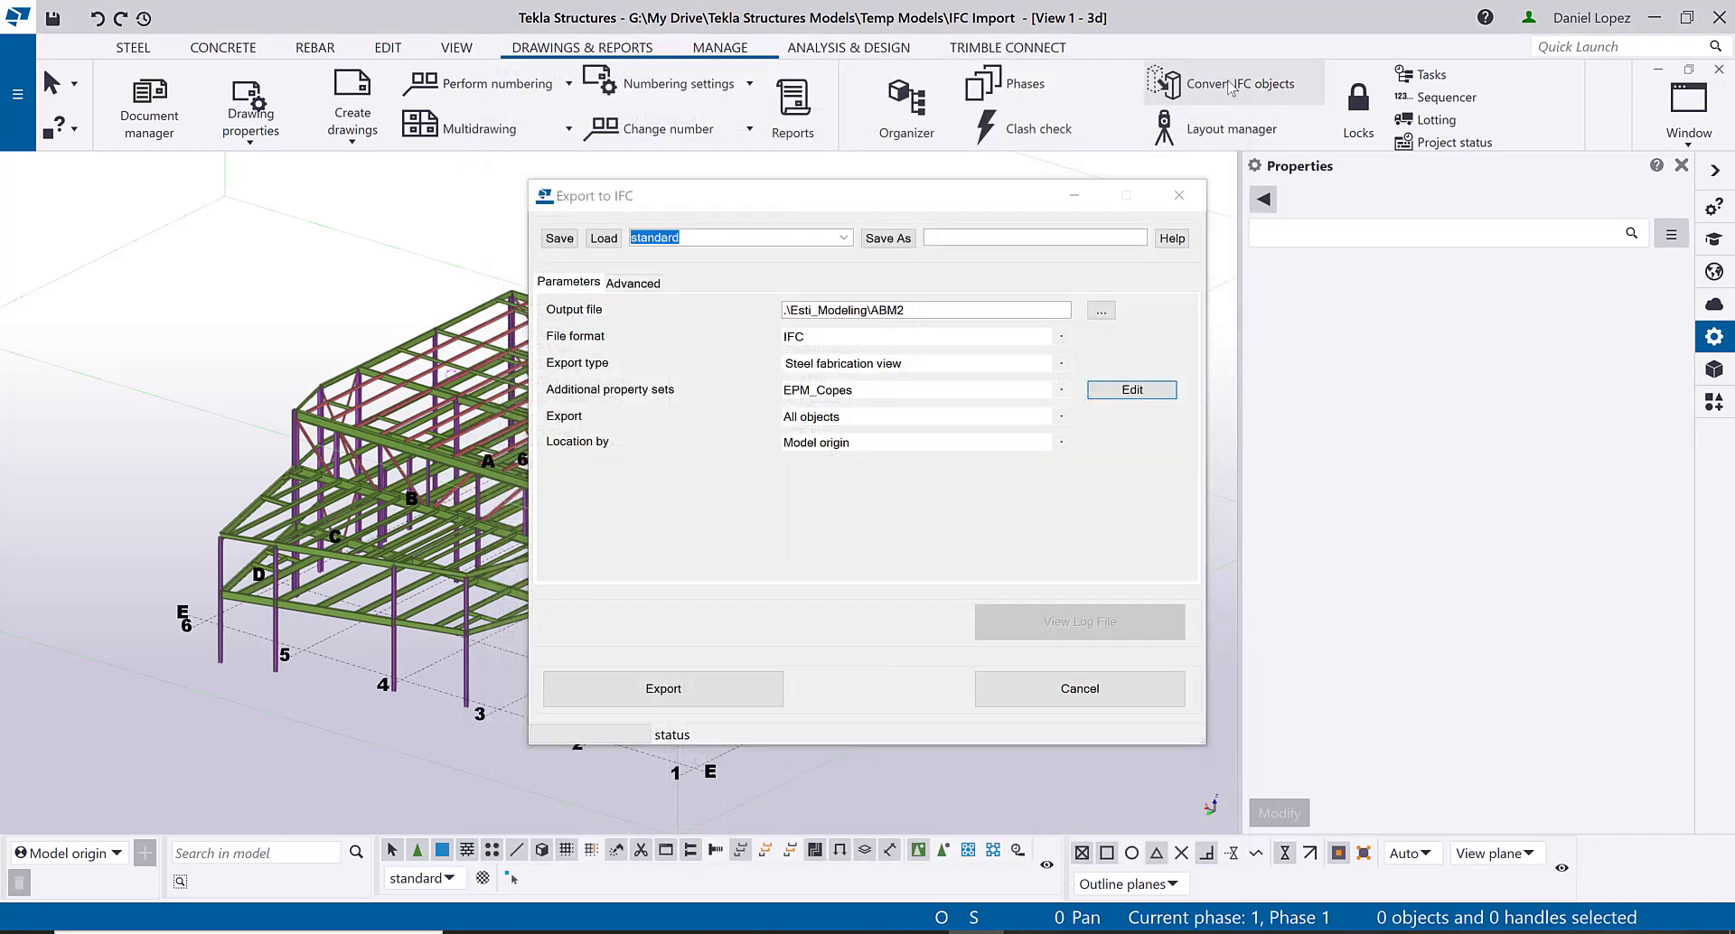
- Close the IFC export settings and choose IFC import for Combining in EPM's import window
{"action": "left_click", "coordinate": [1179, 196]}
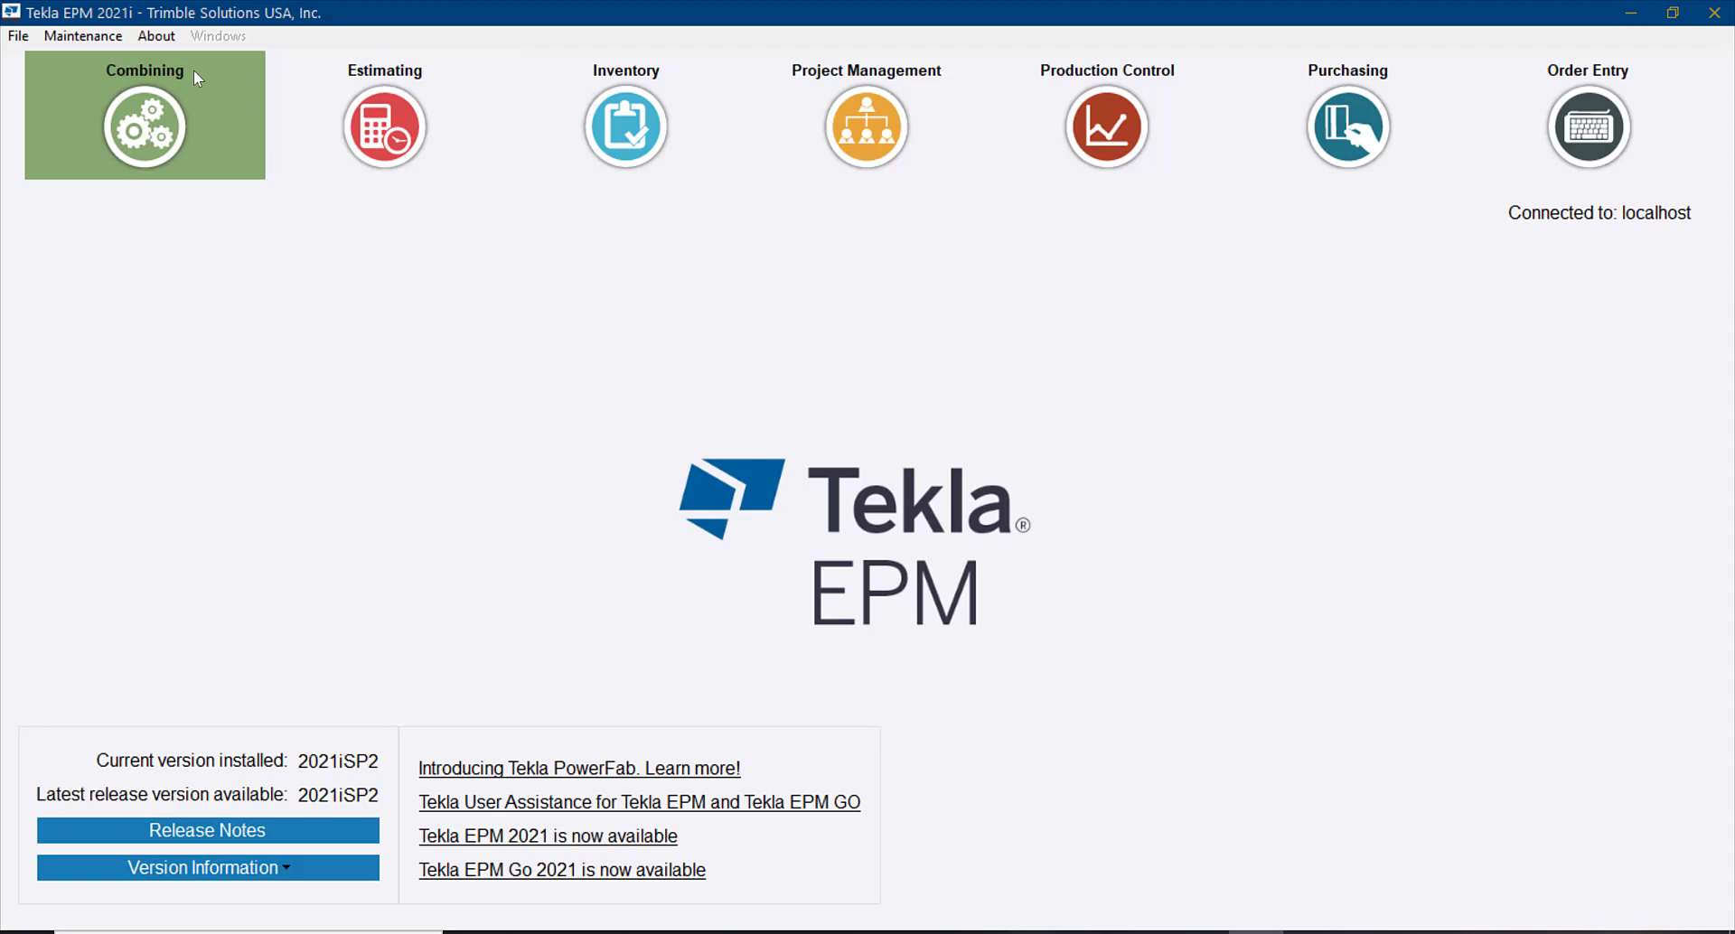
{"action": "left_click", "coordinate": [29, 41]}
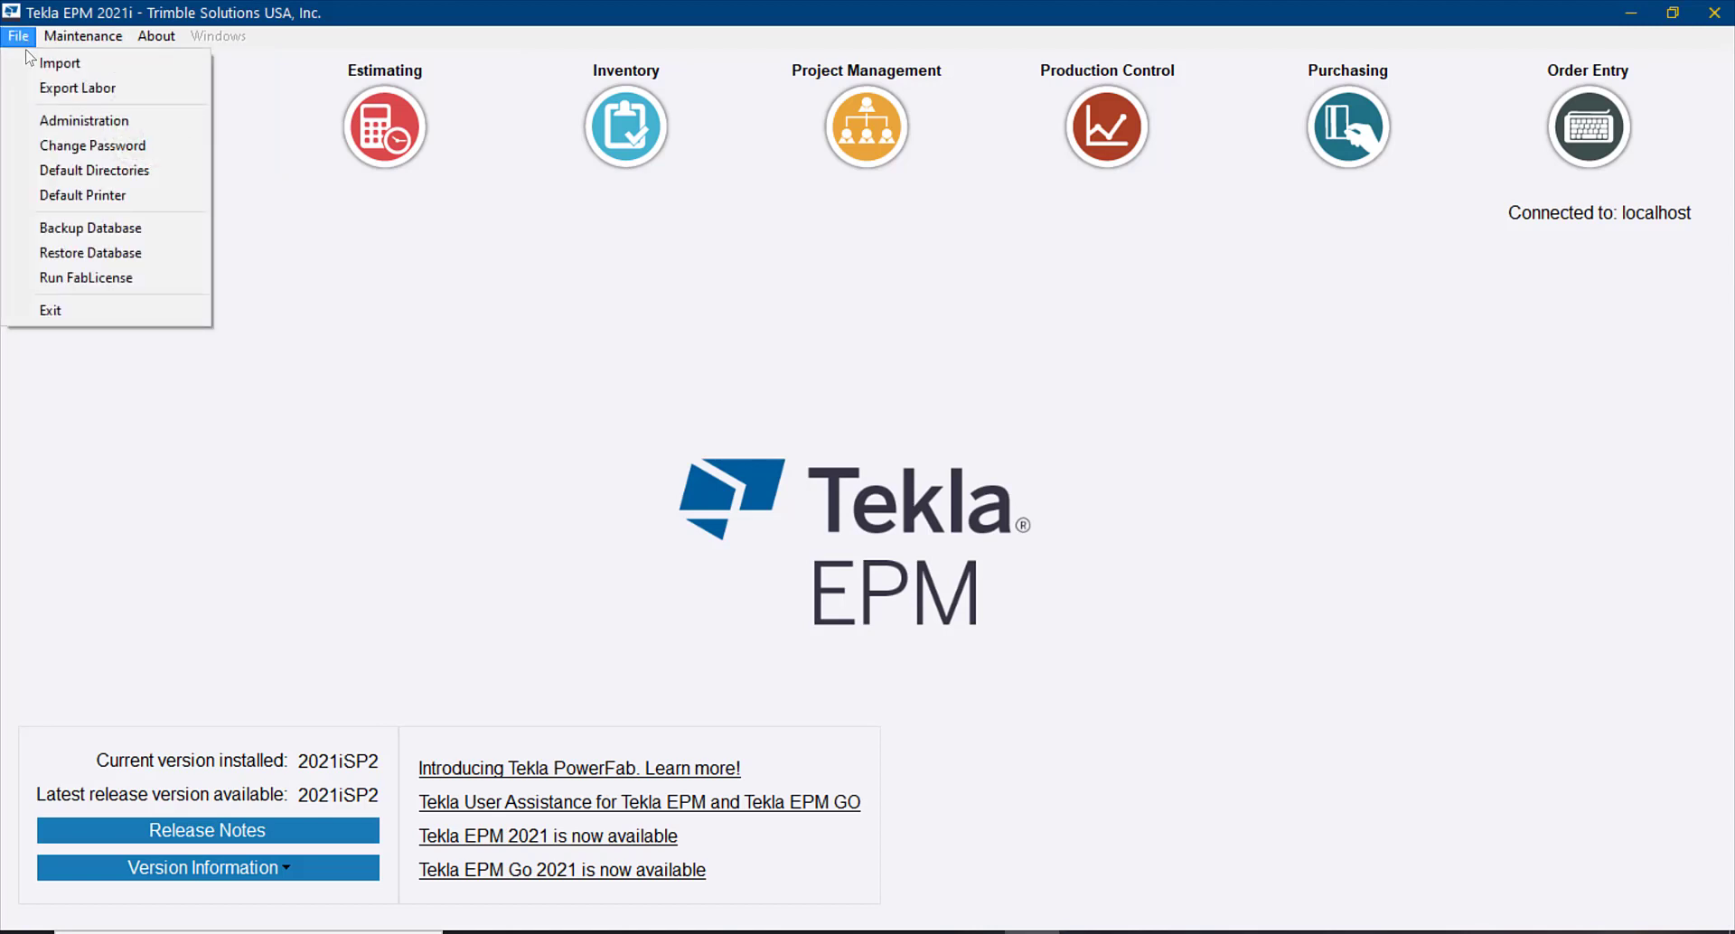
{"action": "left_click", "coordinate": [29, 62]}
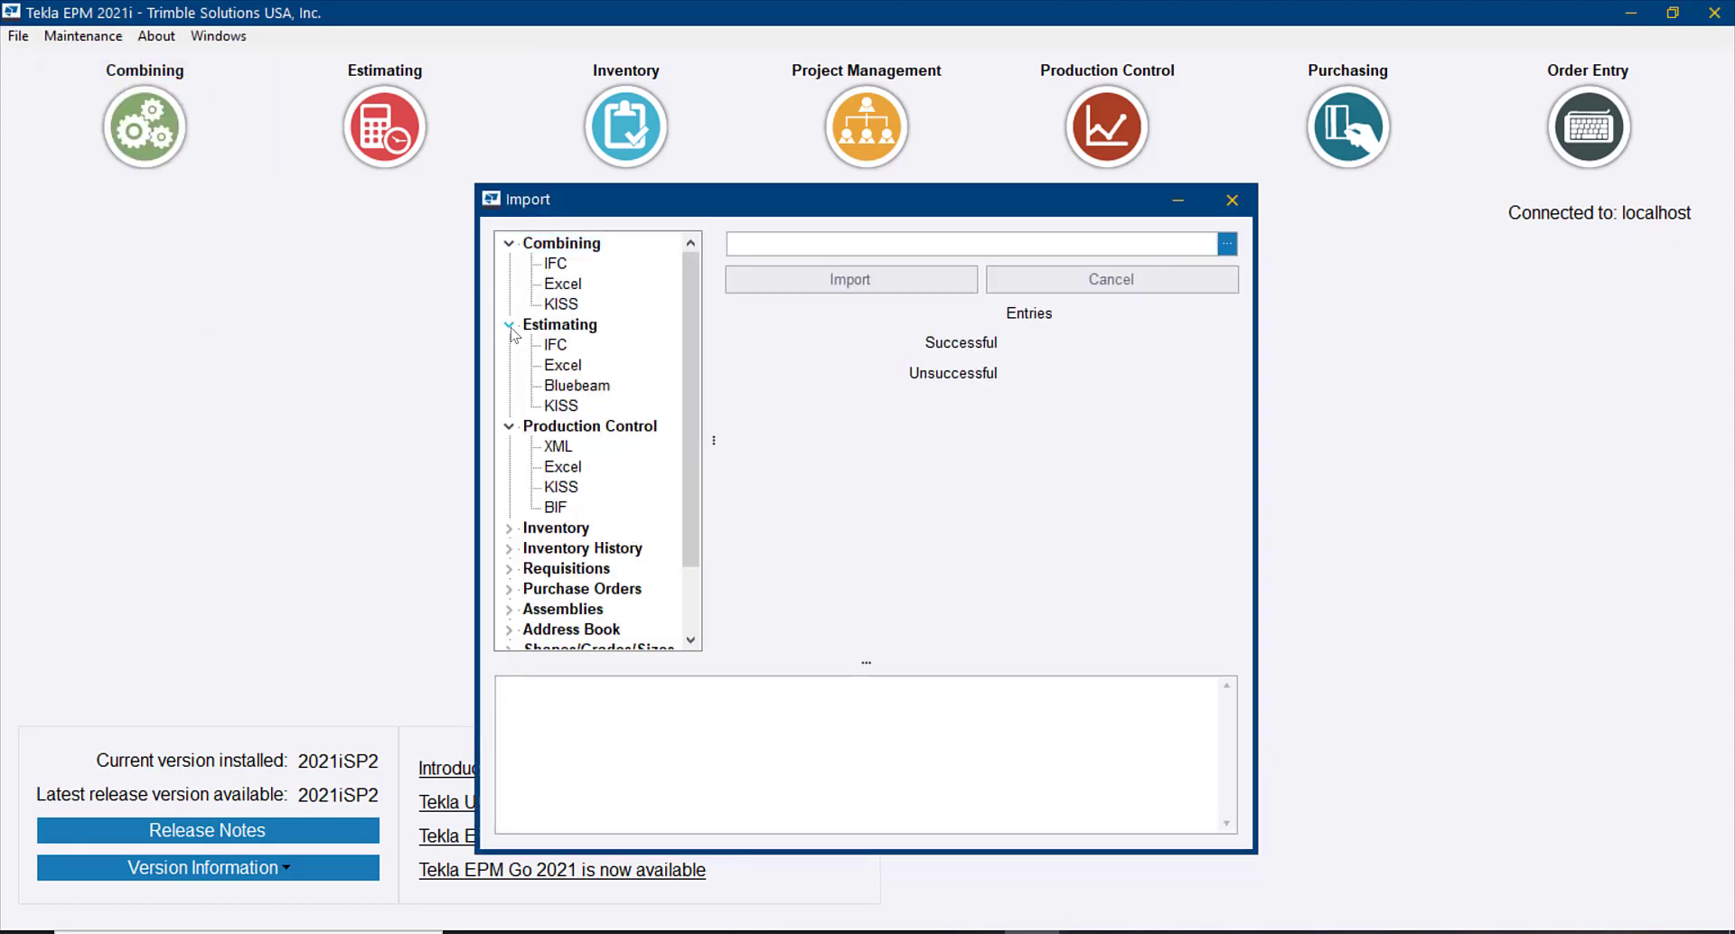
{"action": "left_click", "coordinate": [509, 325]}
{"action": "left_click", "coordinate": [510, 347]}
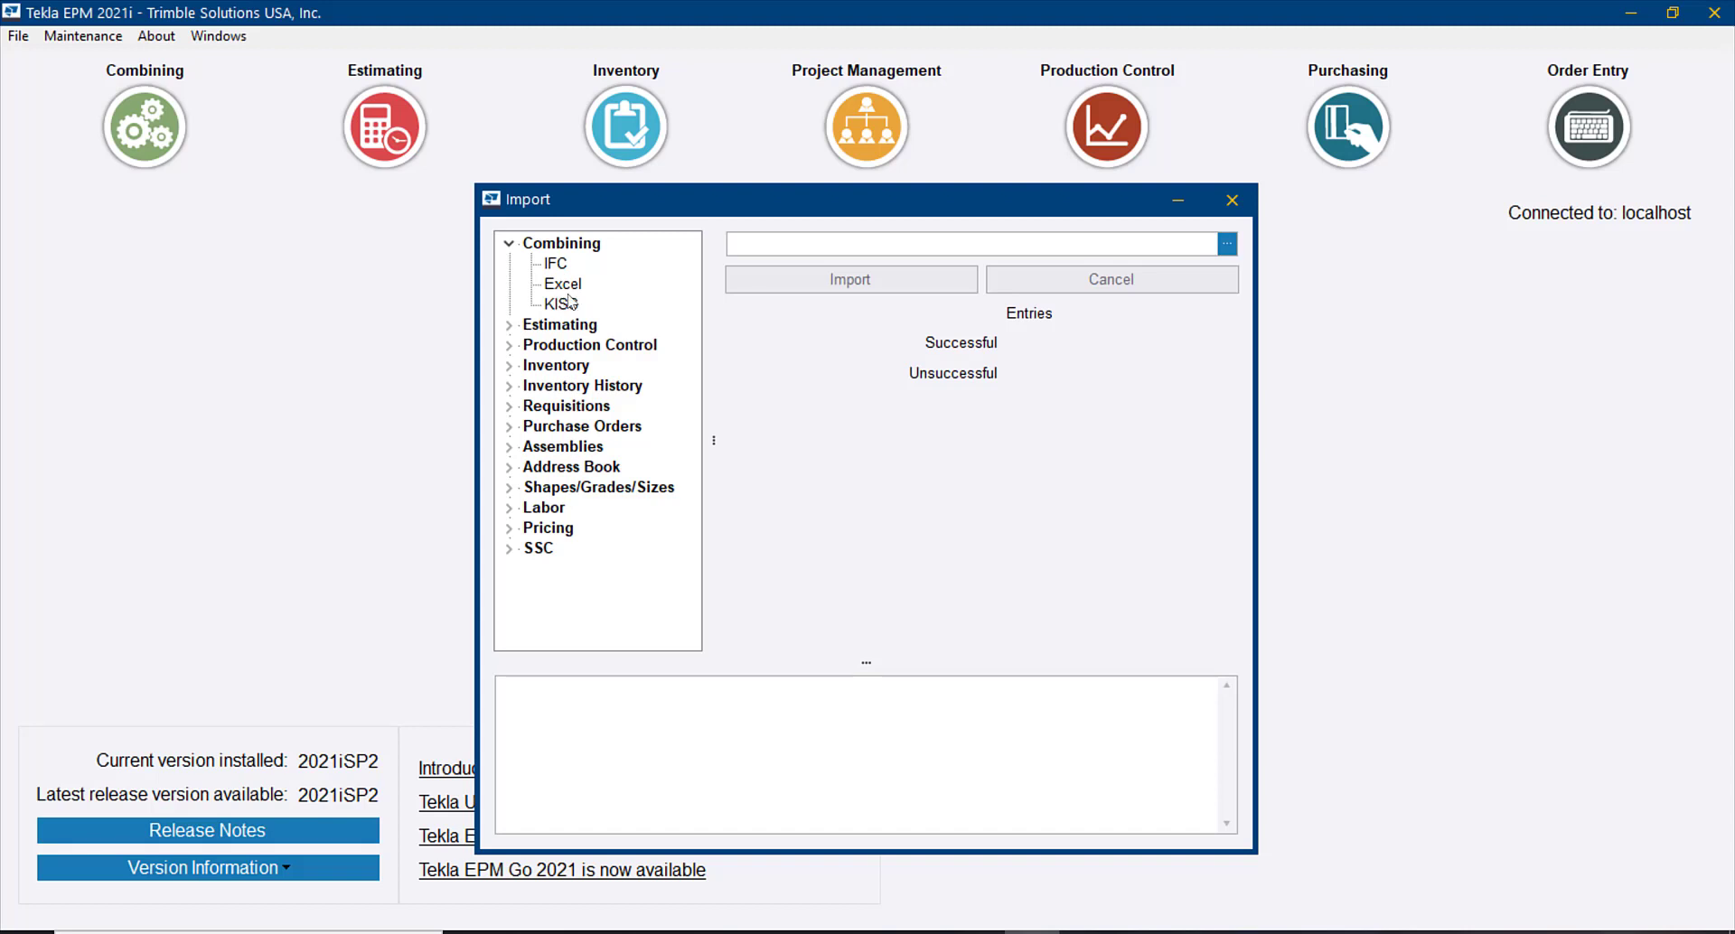
{"action": "left_click", "coordinate": [555, 263]}
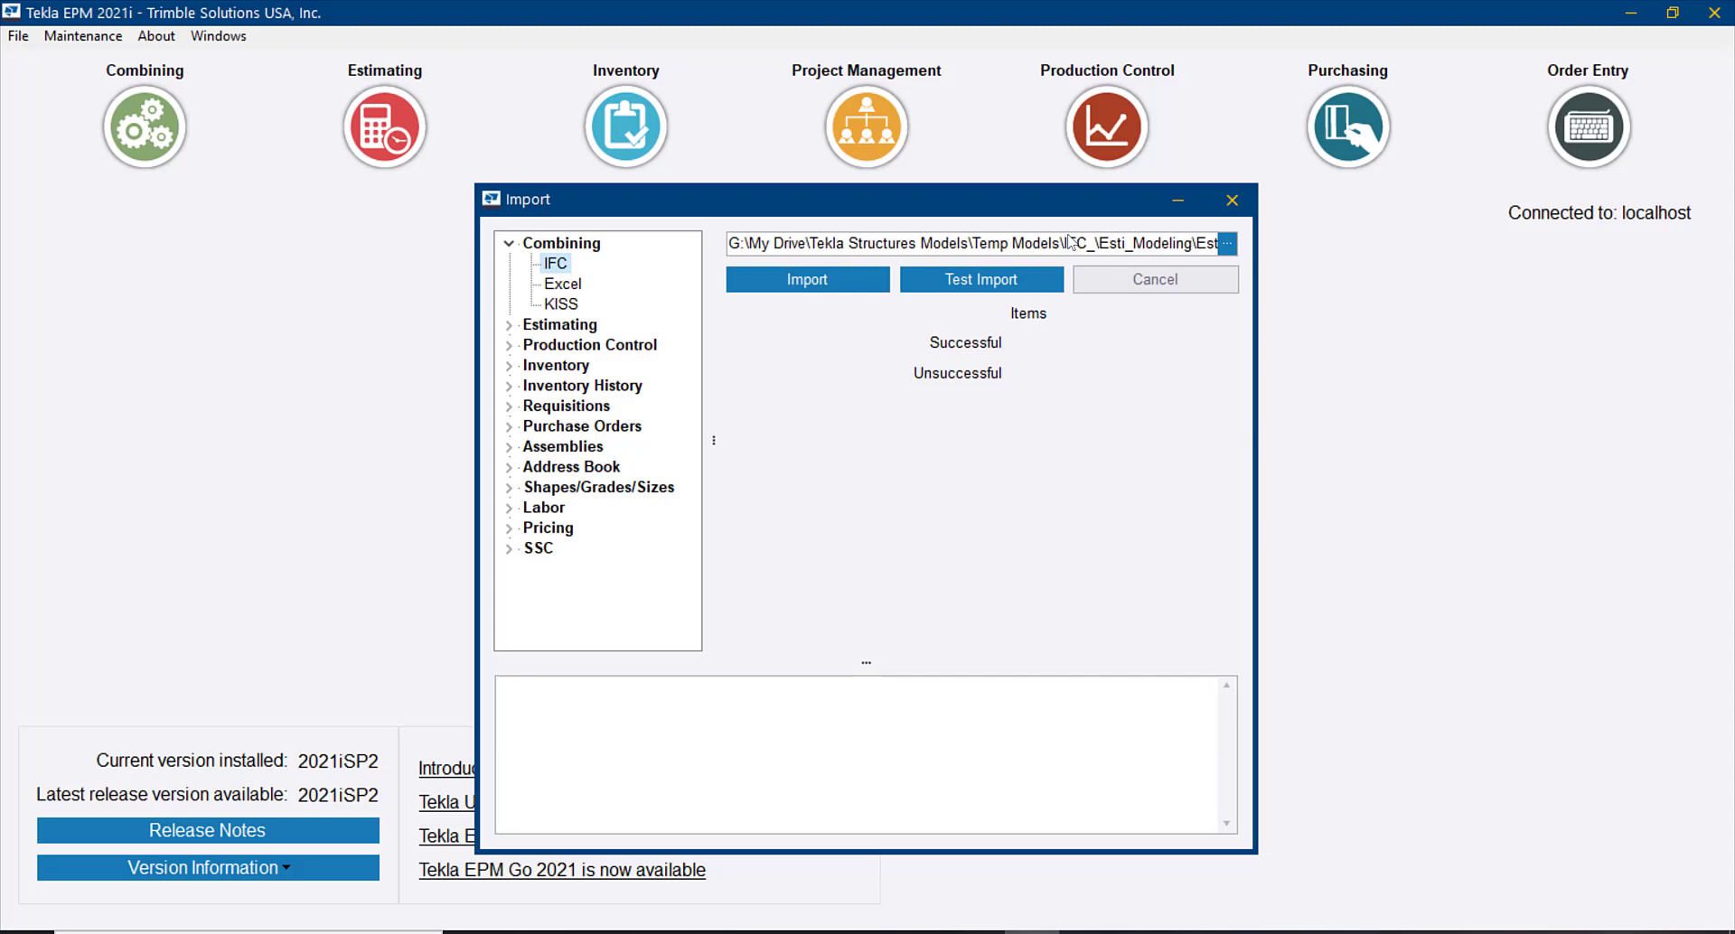
- Point the import at the Esti_Modeling folder, pick ABM1.ifc, and start the import
{"action": "left_click", "coordinate": [730, 244]}
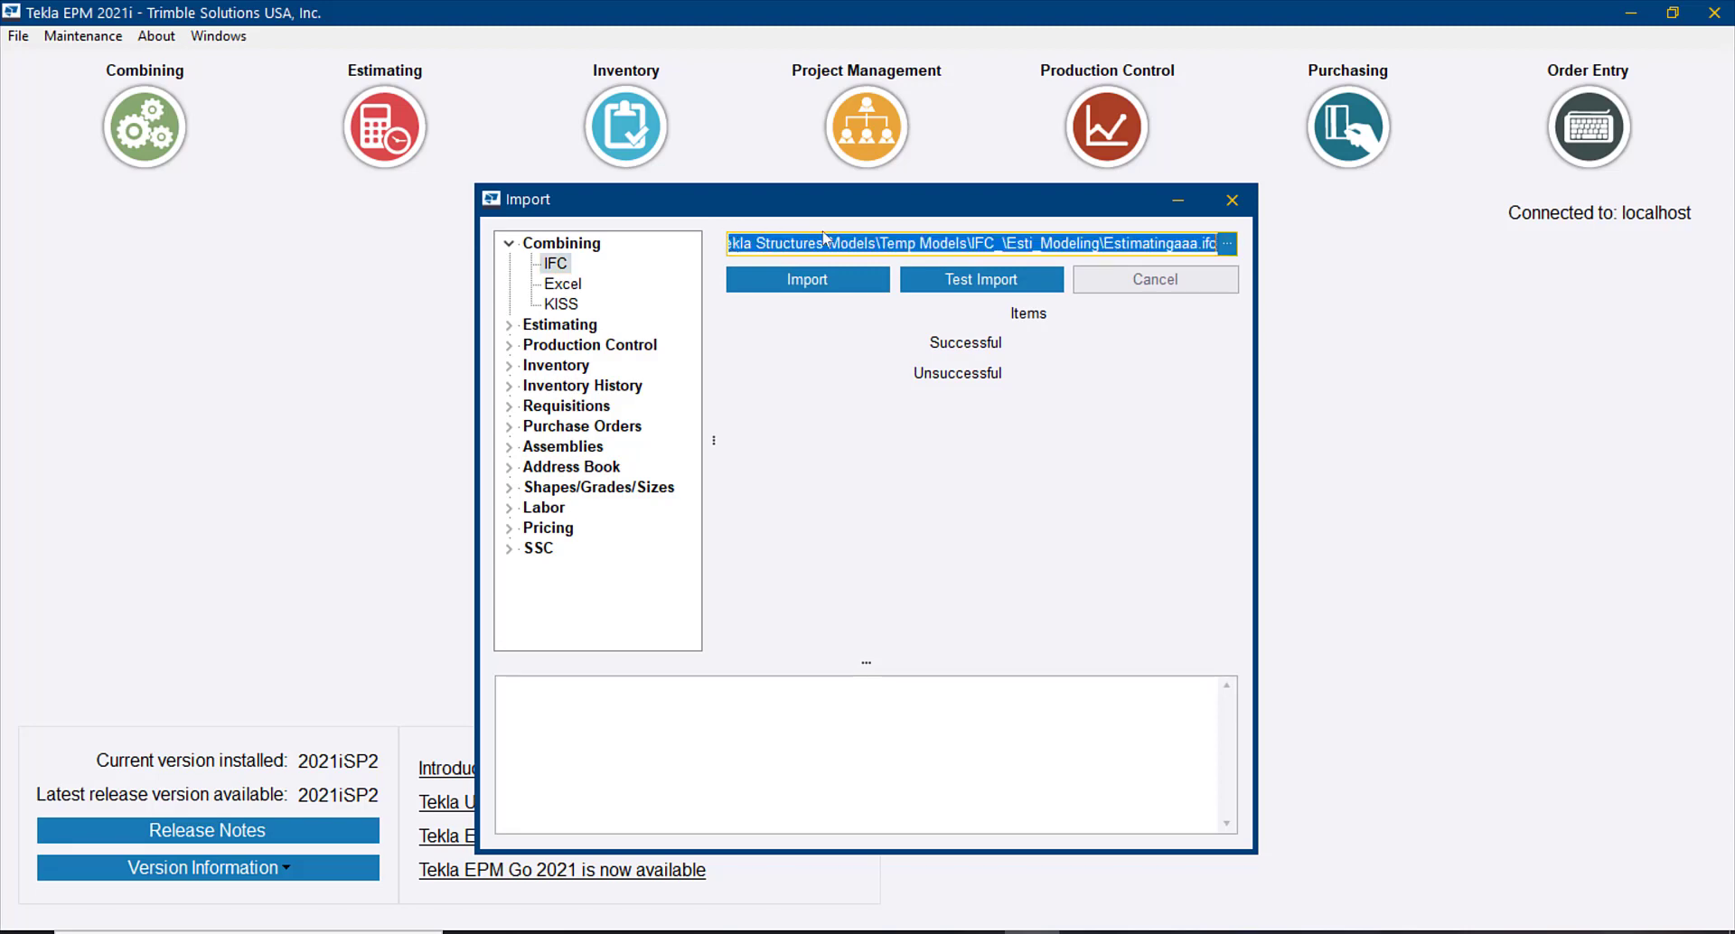
{"action": "key", "text": "ctrl+v"}
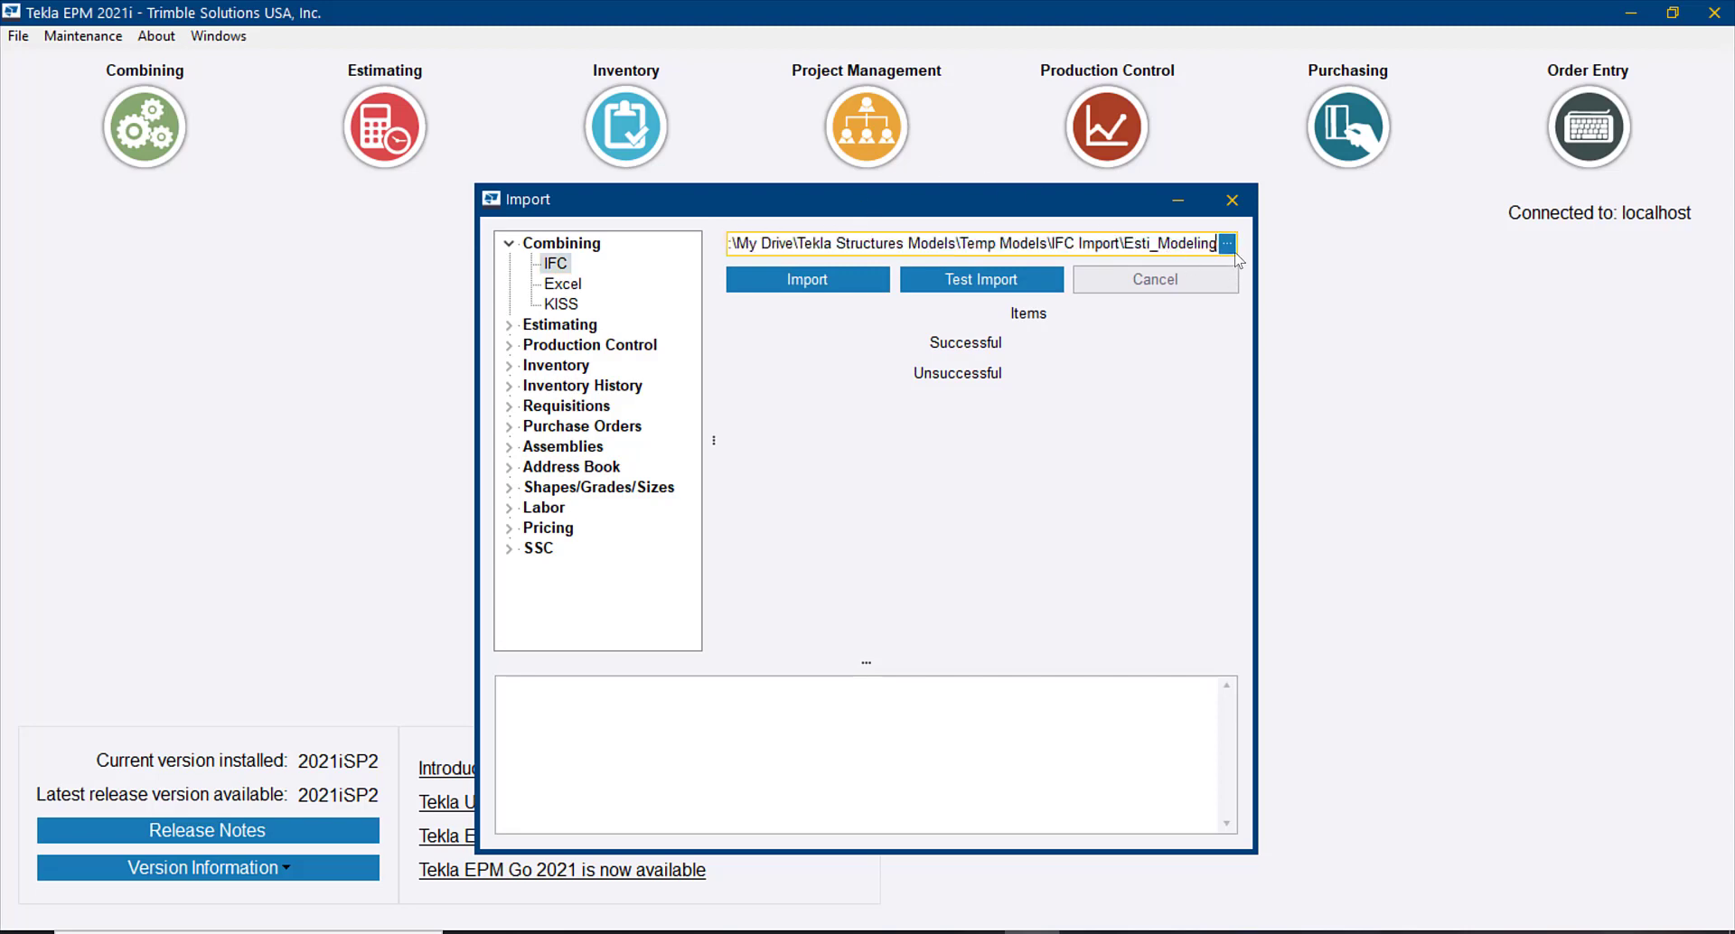
{"action": "left_click", "coordinate": [1227, 244]}
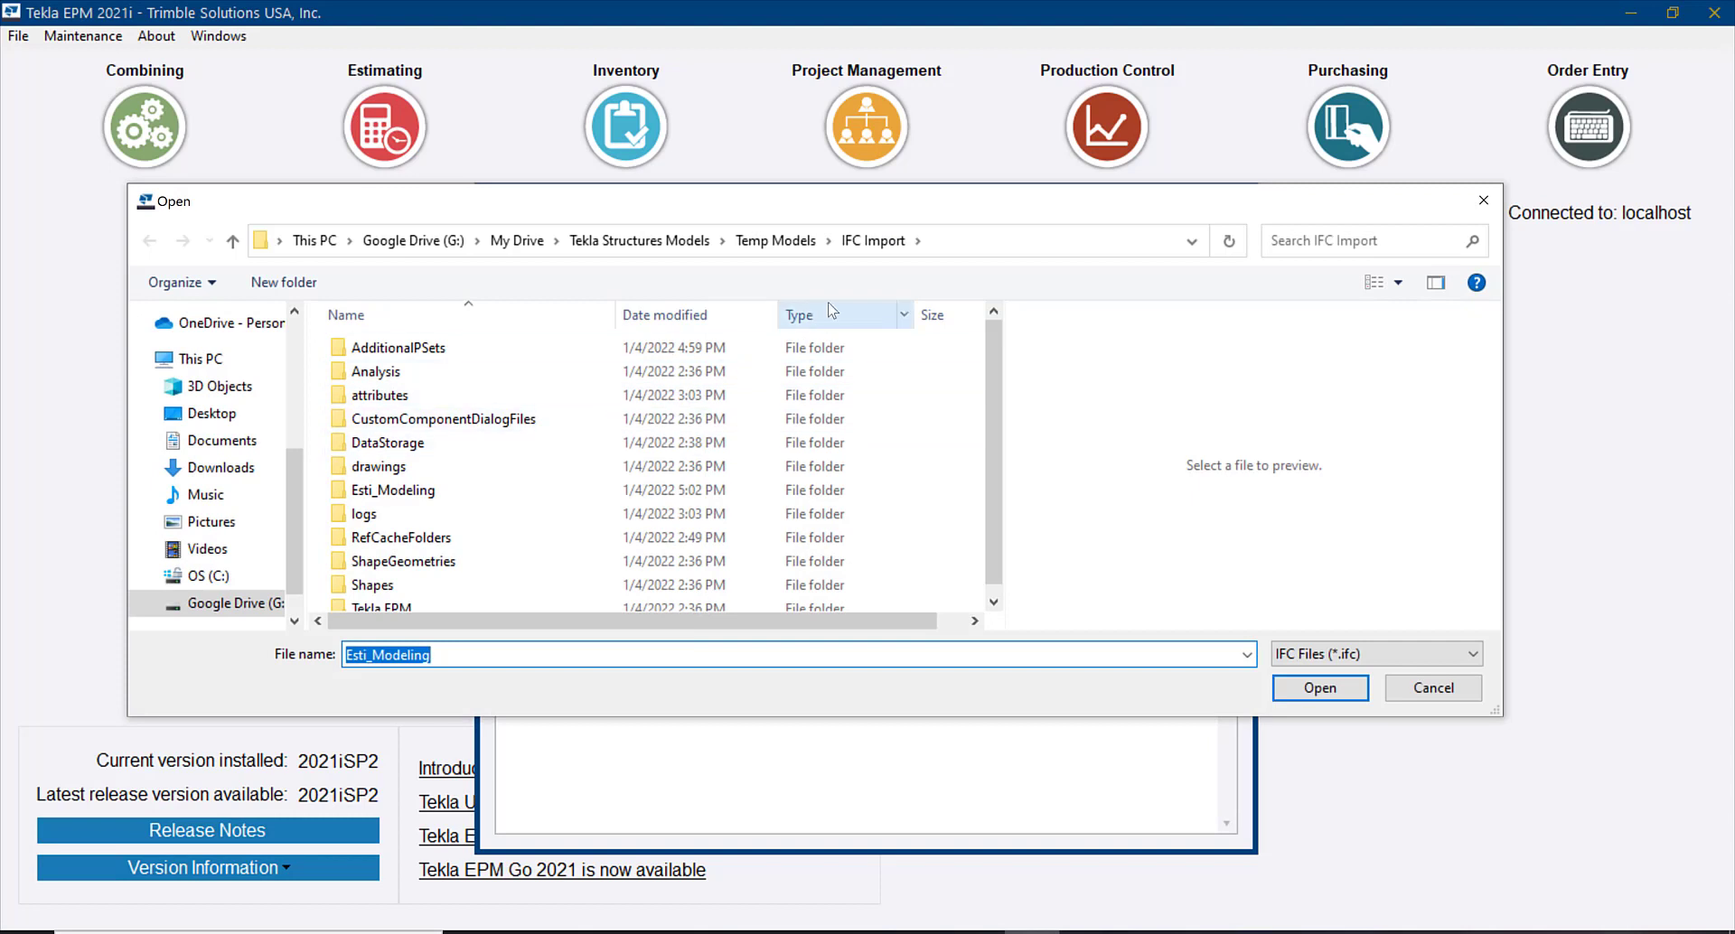
{"action": "left_click", "coordinate": [449, 496]}
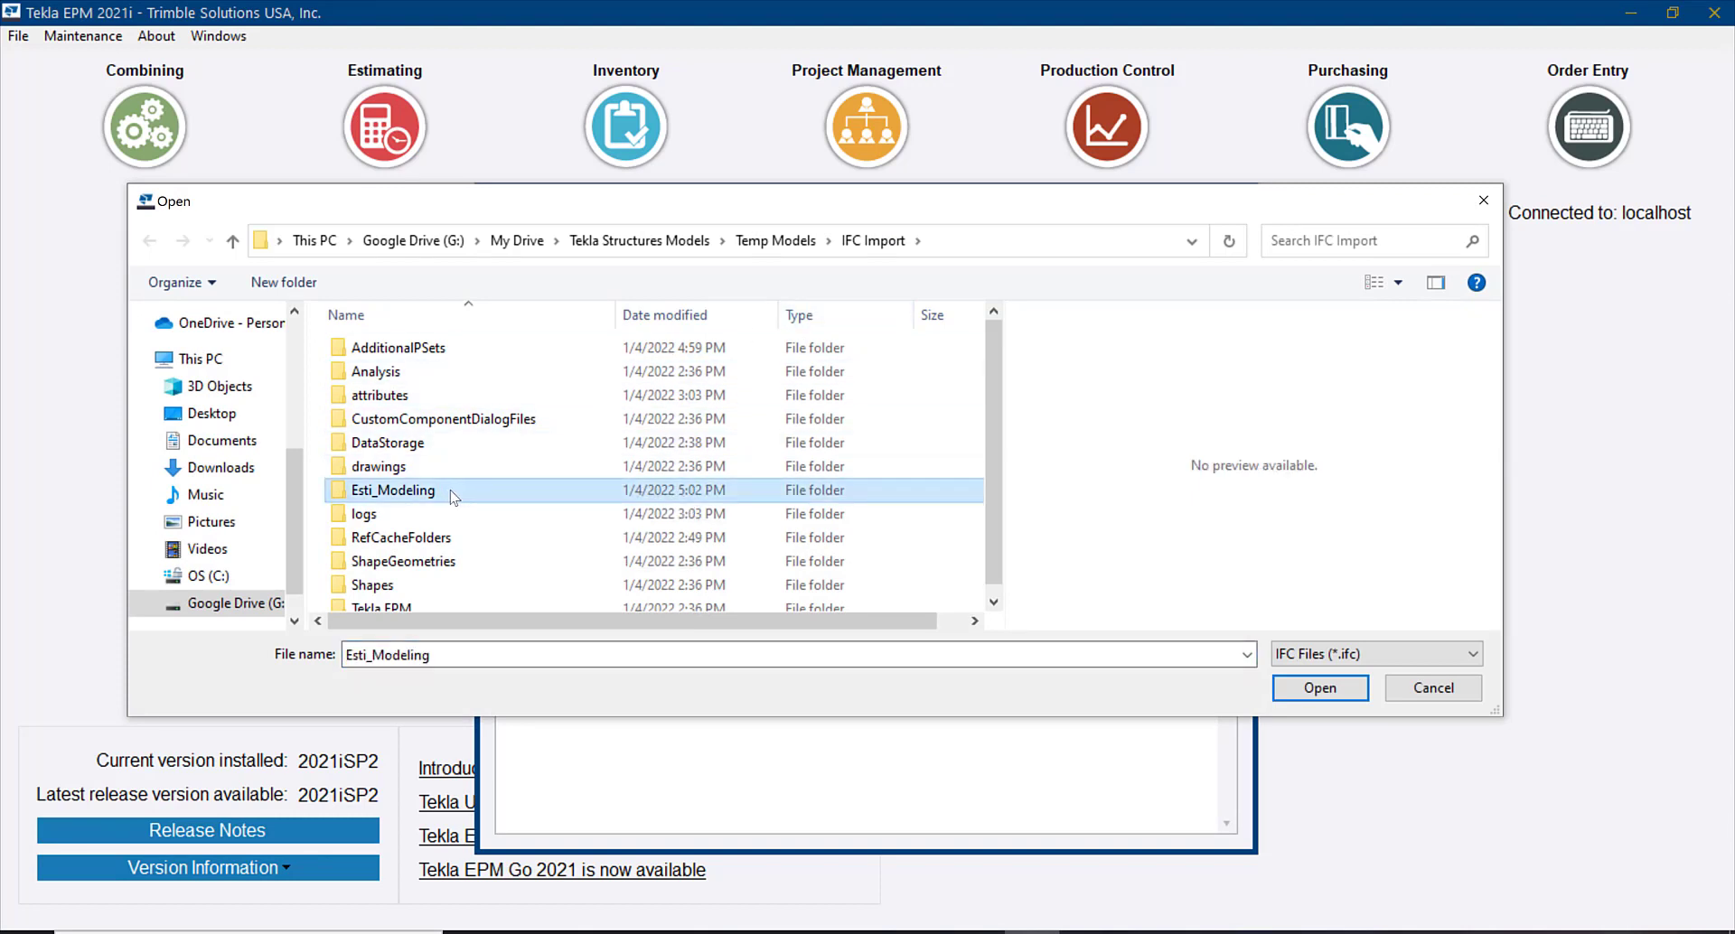
{"action": "double_click", "coordinate": [450, 493]}
{"action": "left_click", "coordinate": [370, 348]}
{"action": "left_click", "coordinate": [1279, 689]}
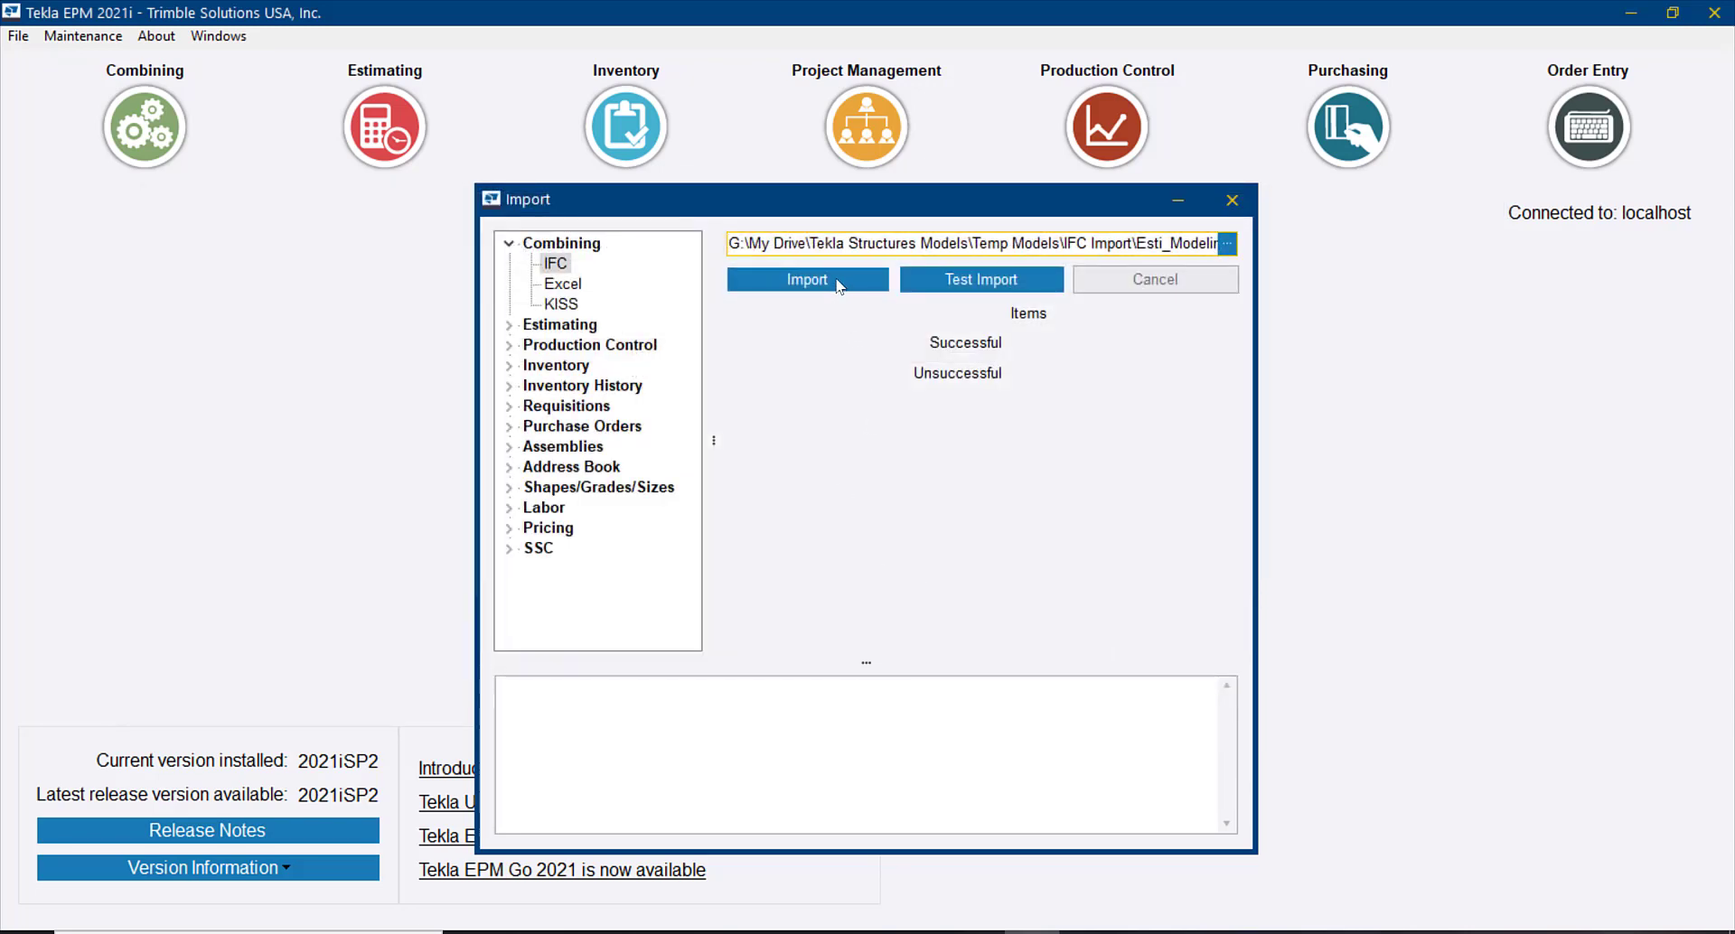
{"action": "left_click", "coordinate": [796, 280]}
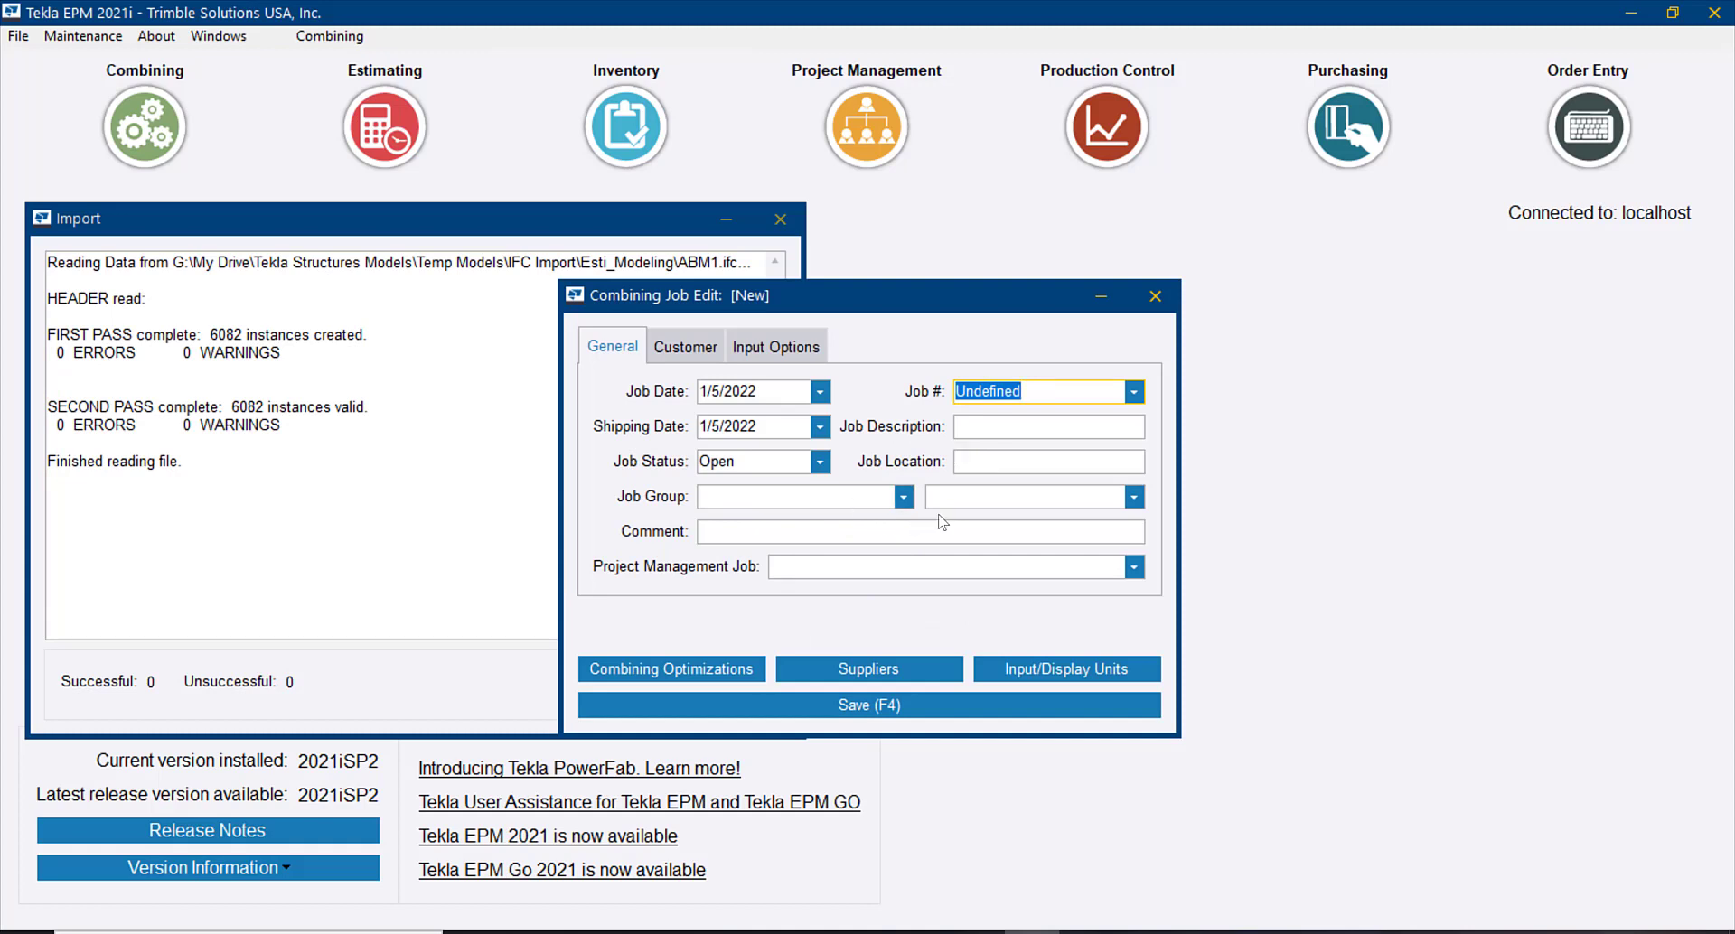
- Save the new combining job with Job # 2022 001
{"action": "type", "text": "2022 001"}
{"action": "left_click", "coordinate": [906, 705]}
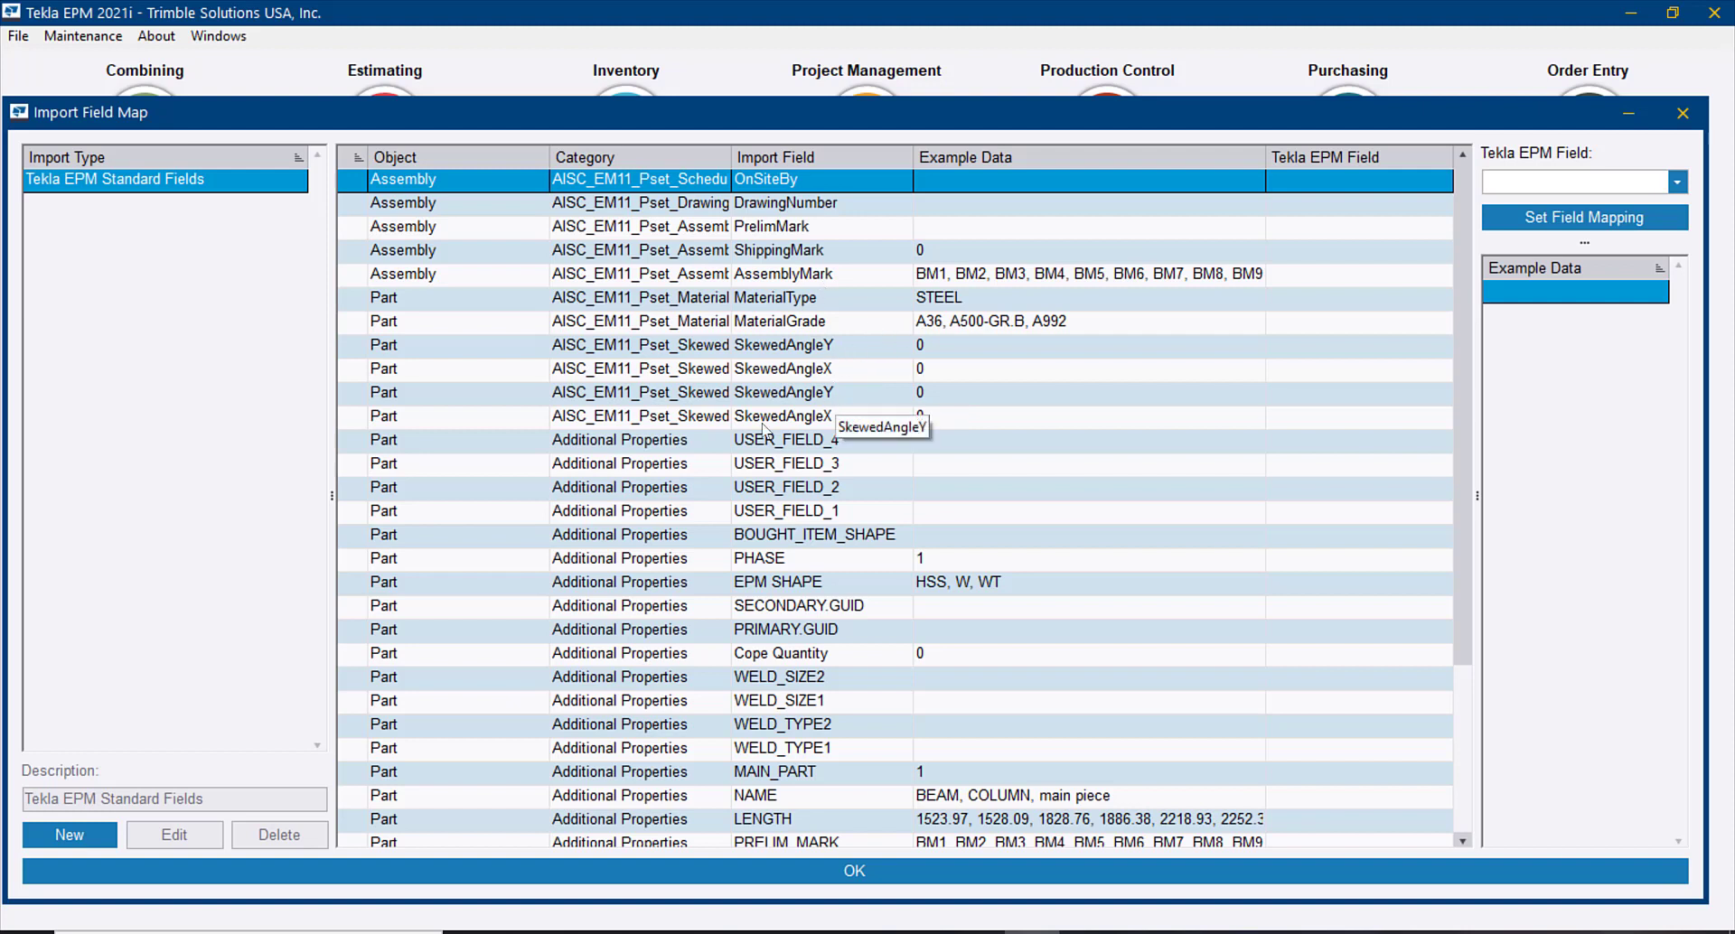
- Create a new import type named ABM
{"action": "left_click", "coordinate": [85, 837]}
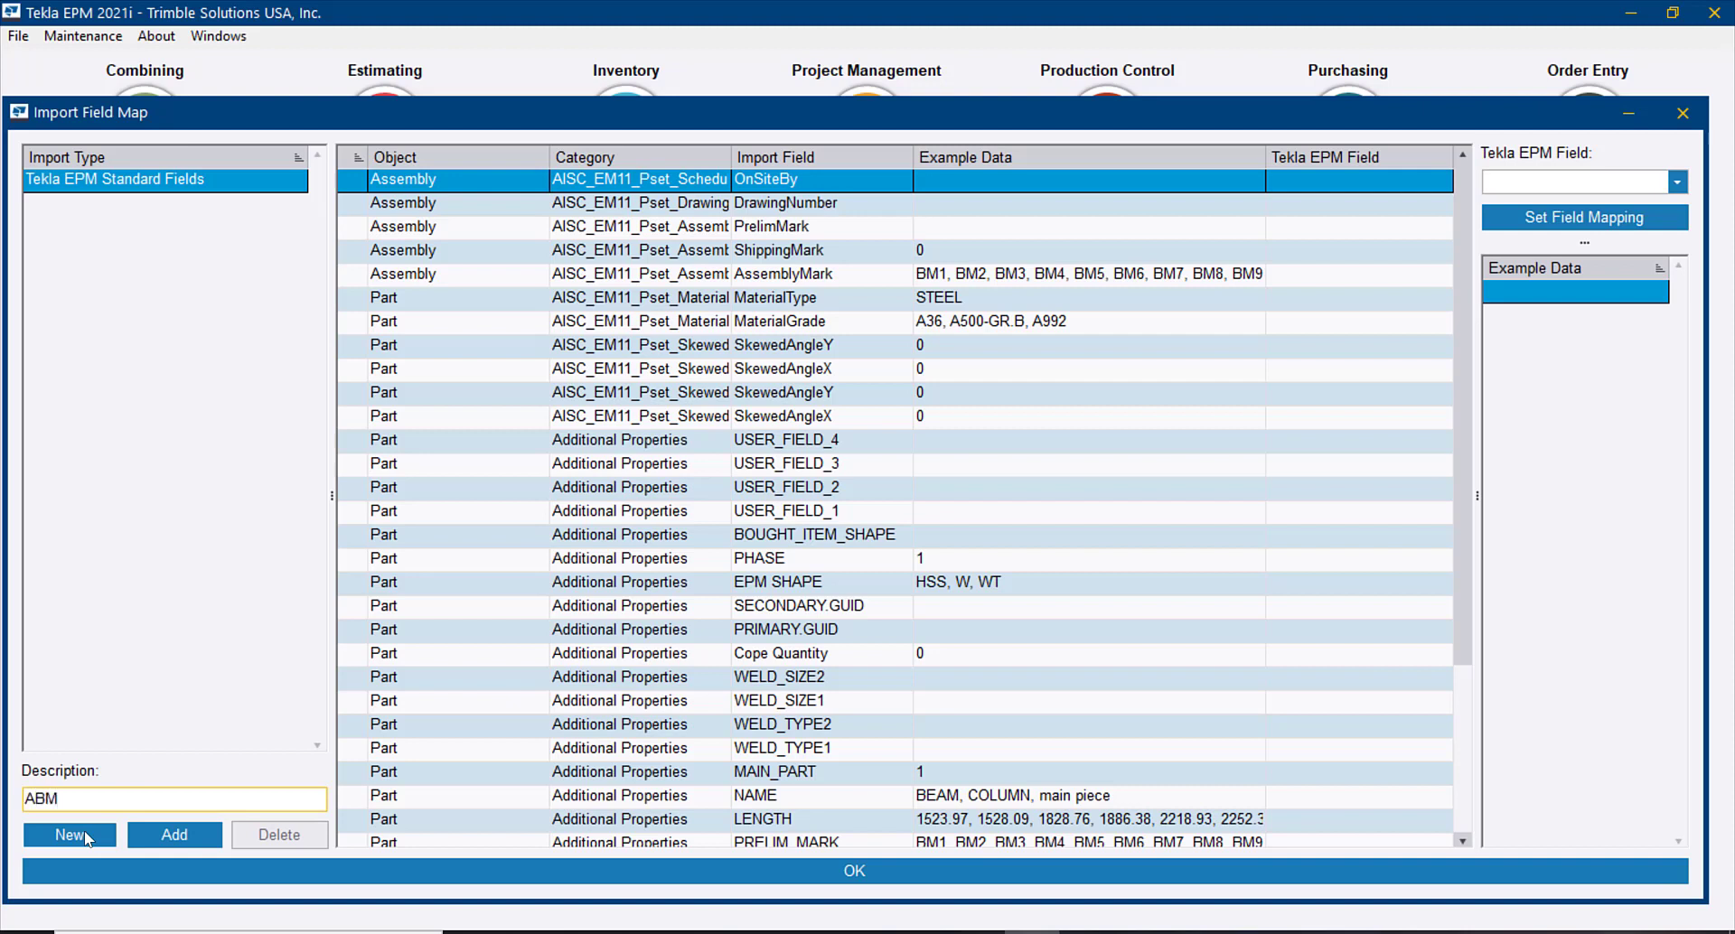
{"action": "type", "text": "ABM_2"}
{"action": "key", "text": "BackSpace"}
{"action": "key", "text": "BackSpace"}
{"action": "left_click", "coordinate": [165, 838]}
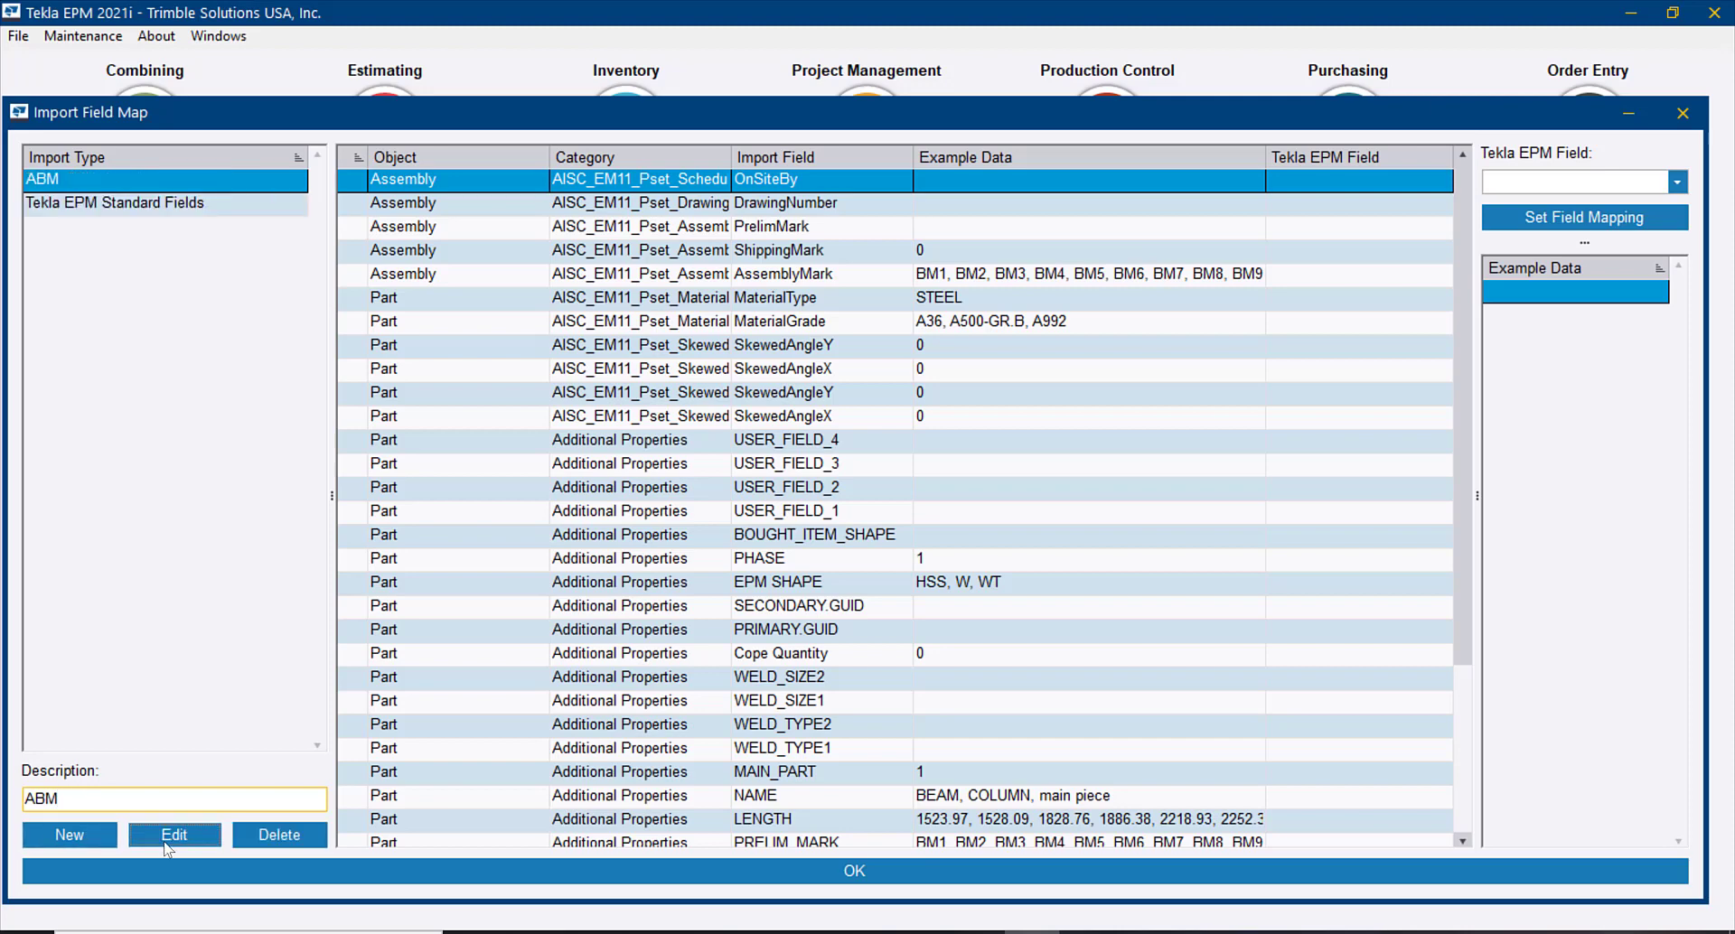
- Map the PRELIM_MARK import field to the Reference Number EPM field
{"action": "left_click", "coordinate": [980, 280]}
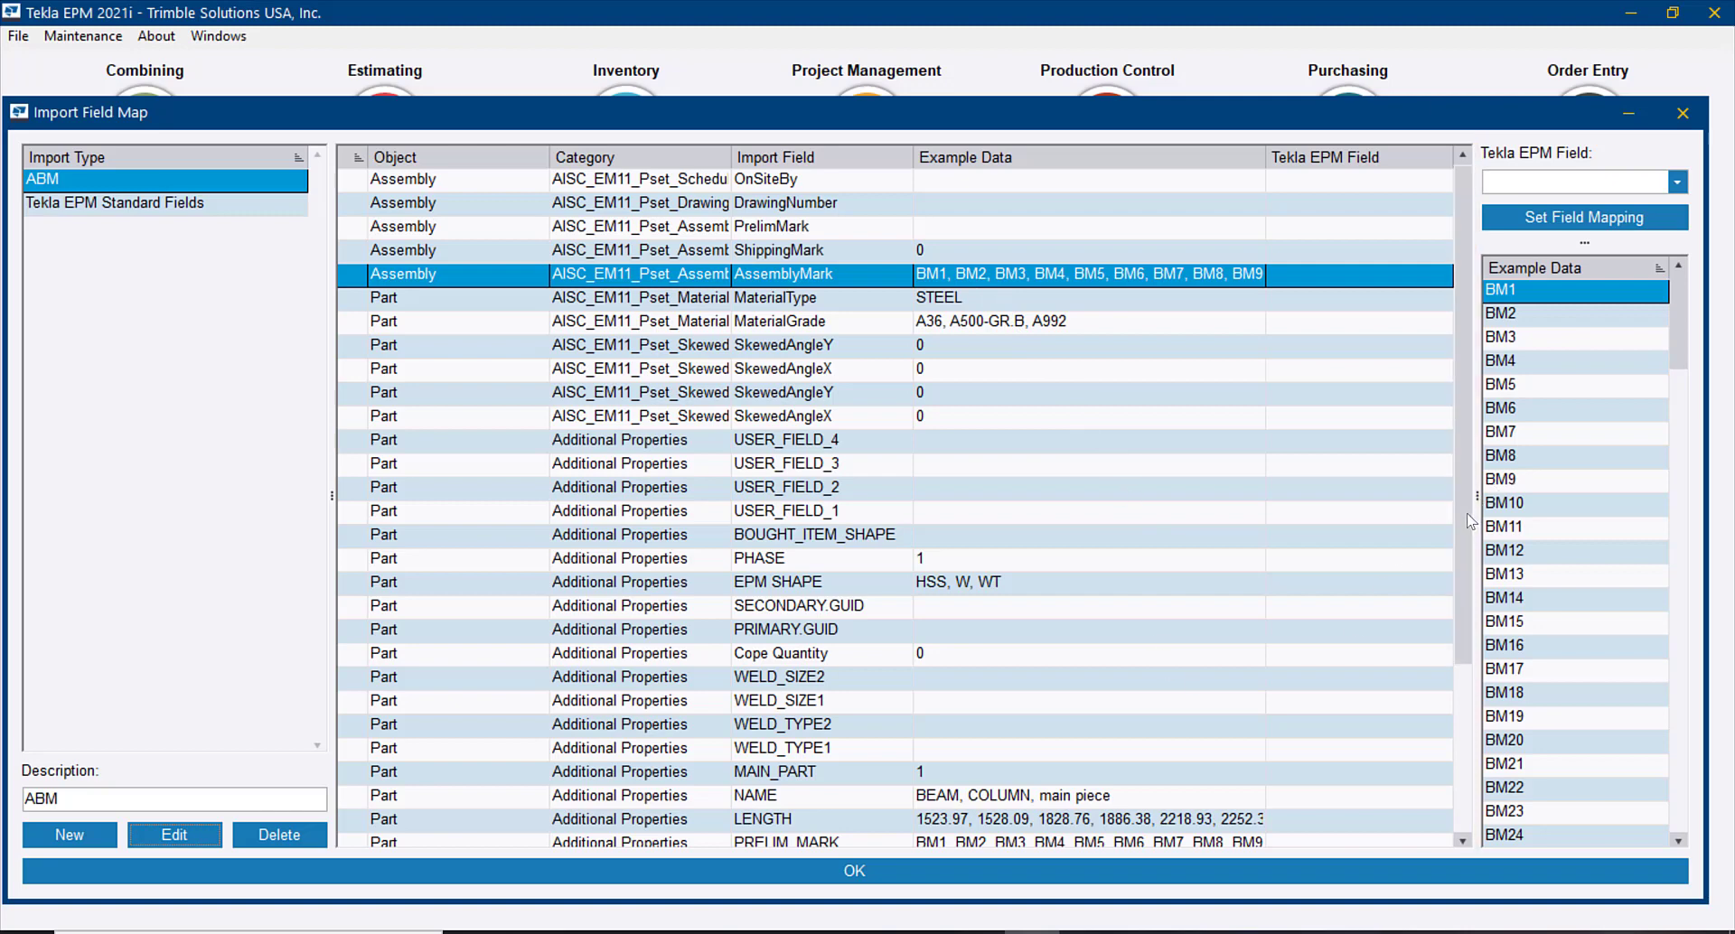
{"action": "left_click_drag", "start_coordinate": [1471, 522], "coordinate": [1163, 674]}
{"action": "left_click", "coordinate": [1112, 756]}
{"action": "left_click", "coordinate": [1573, 181]}
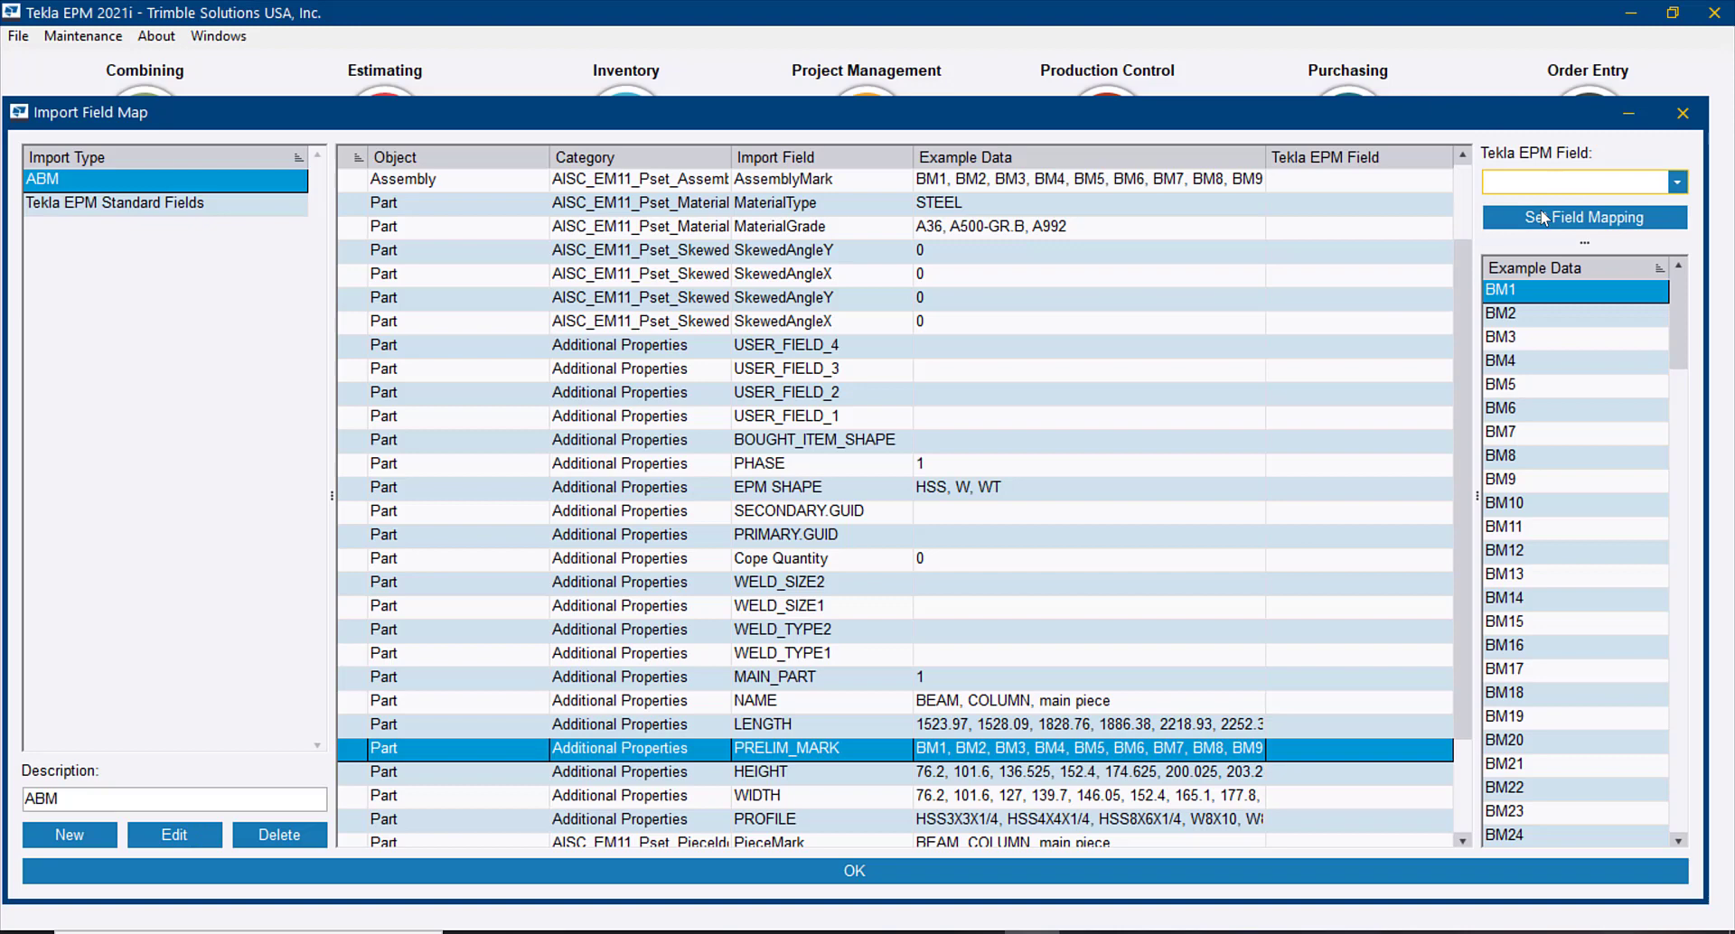
{"action": "type", "text": "r"}
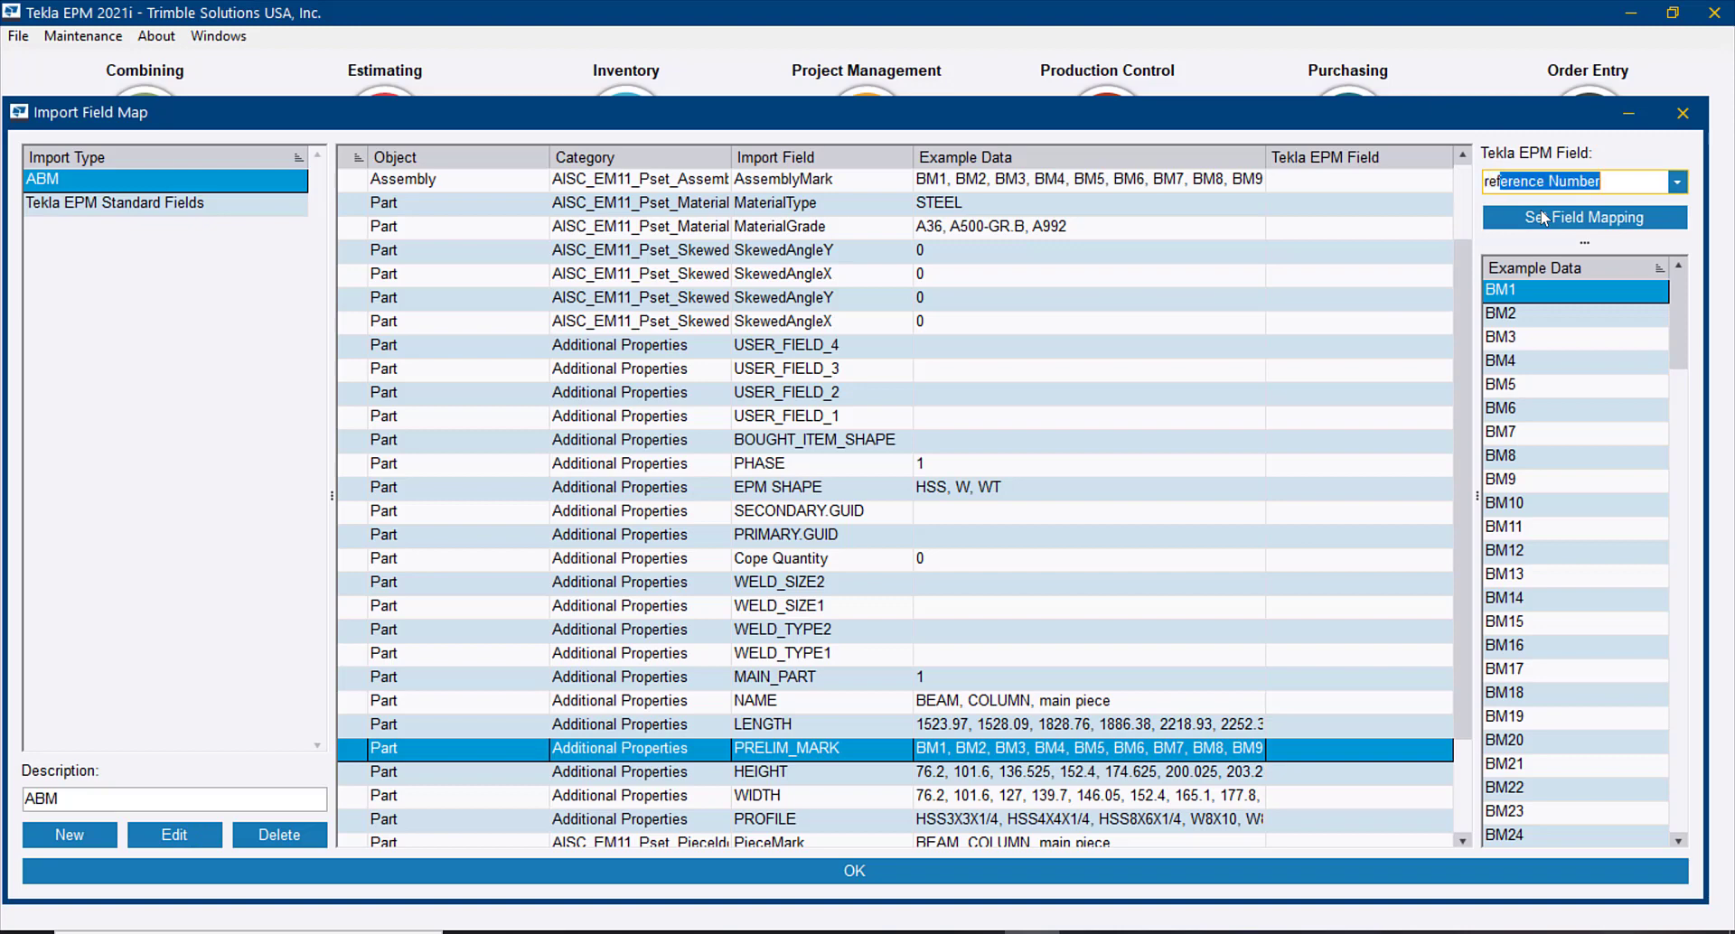
{"action": "type", "text": "ef"}
{"action": "left_click", "coordinate": [1547, 216]}
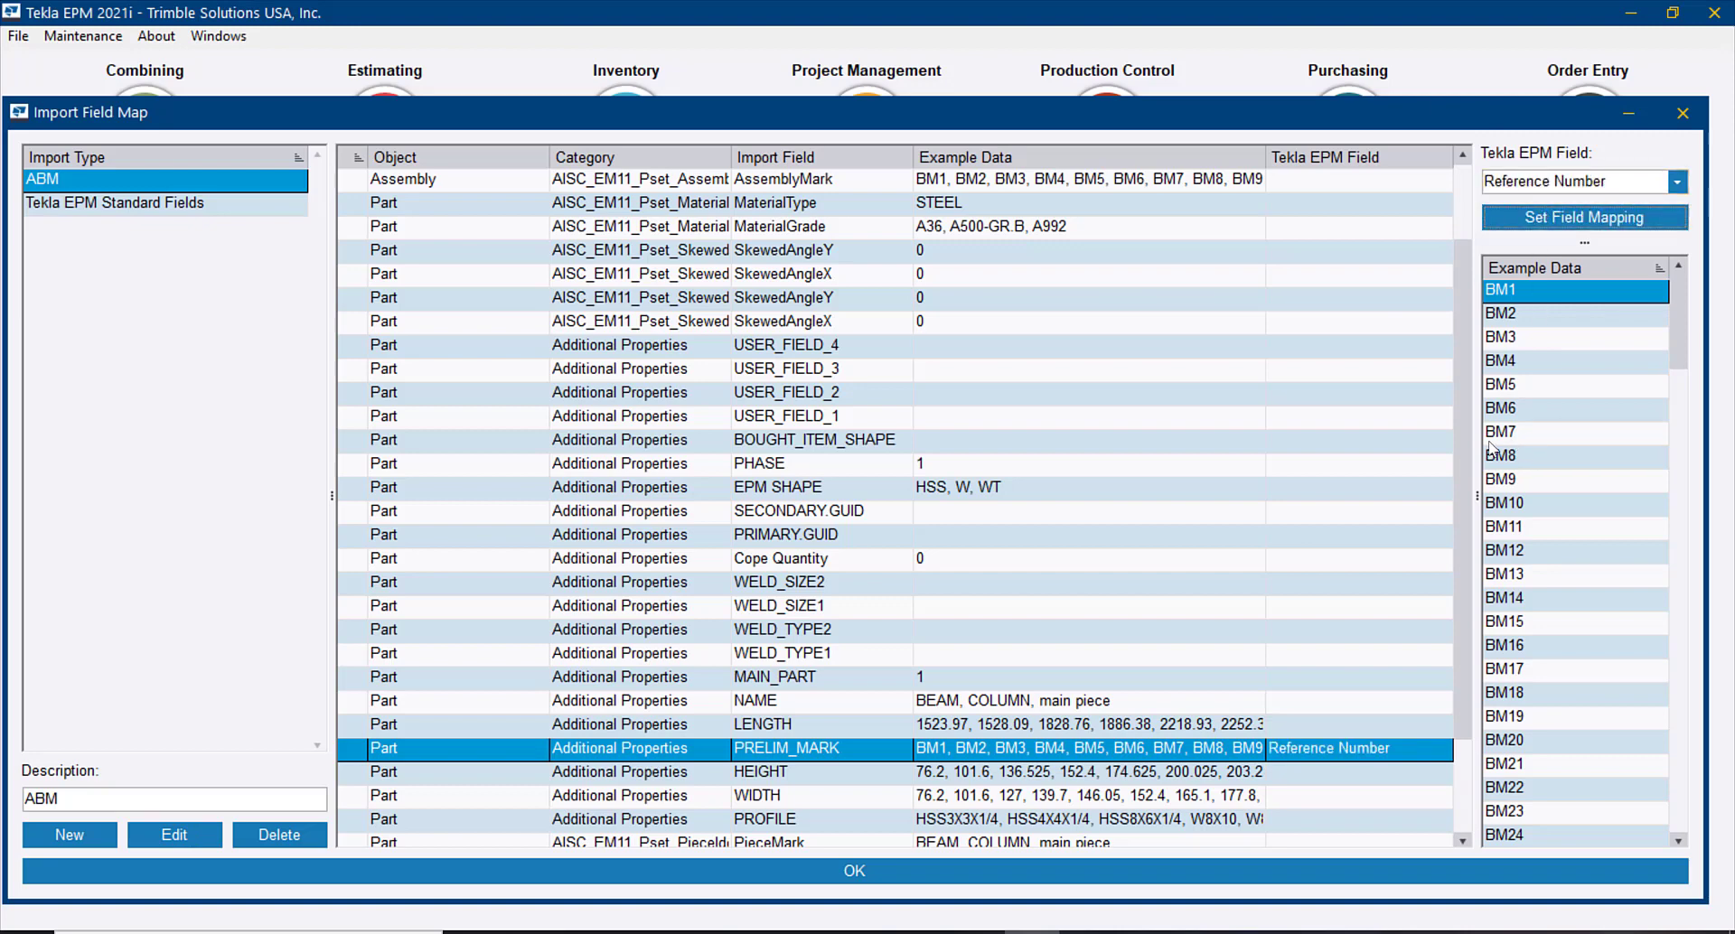
{"action": "left_click_drag", "start_coordinate": [1462, 461], "coordinate": [1408, 533]}
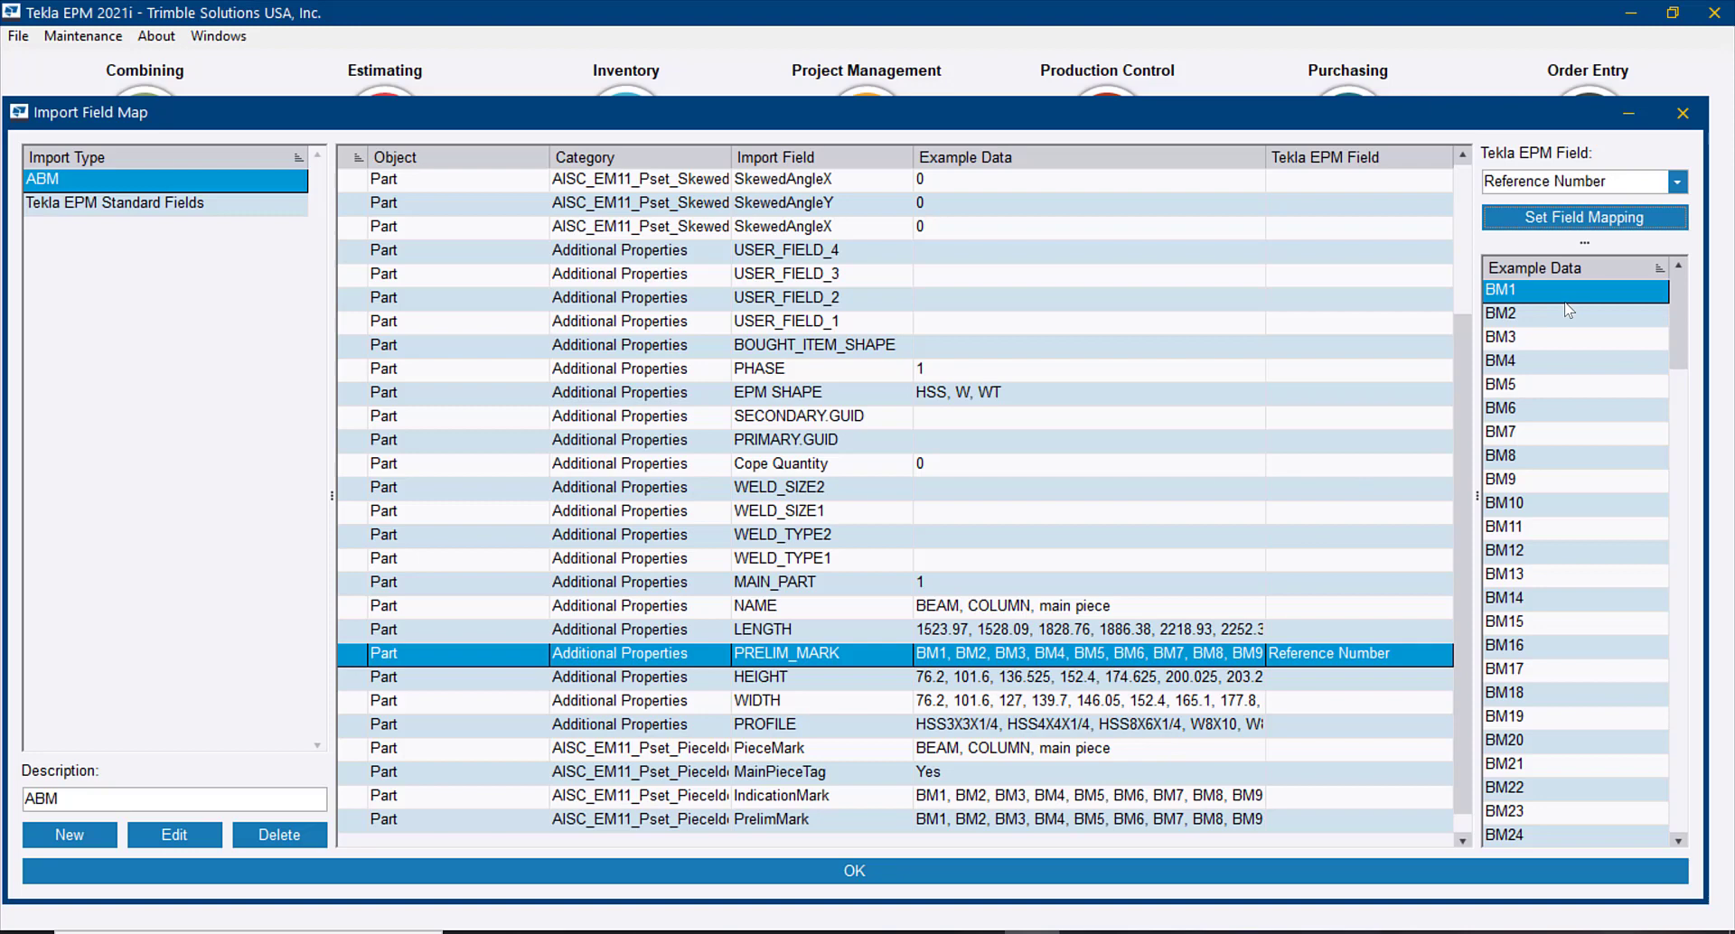
- Keep Reference Number as the mapping, finish editing, and save the ABM import type changes
{"action": "left_click", "coordinate": [1677, 182]}
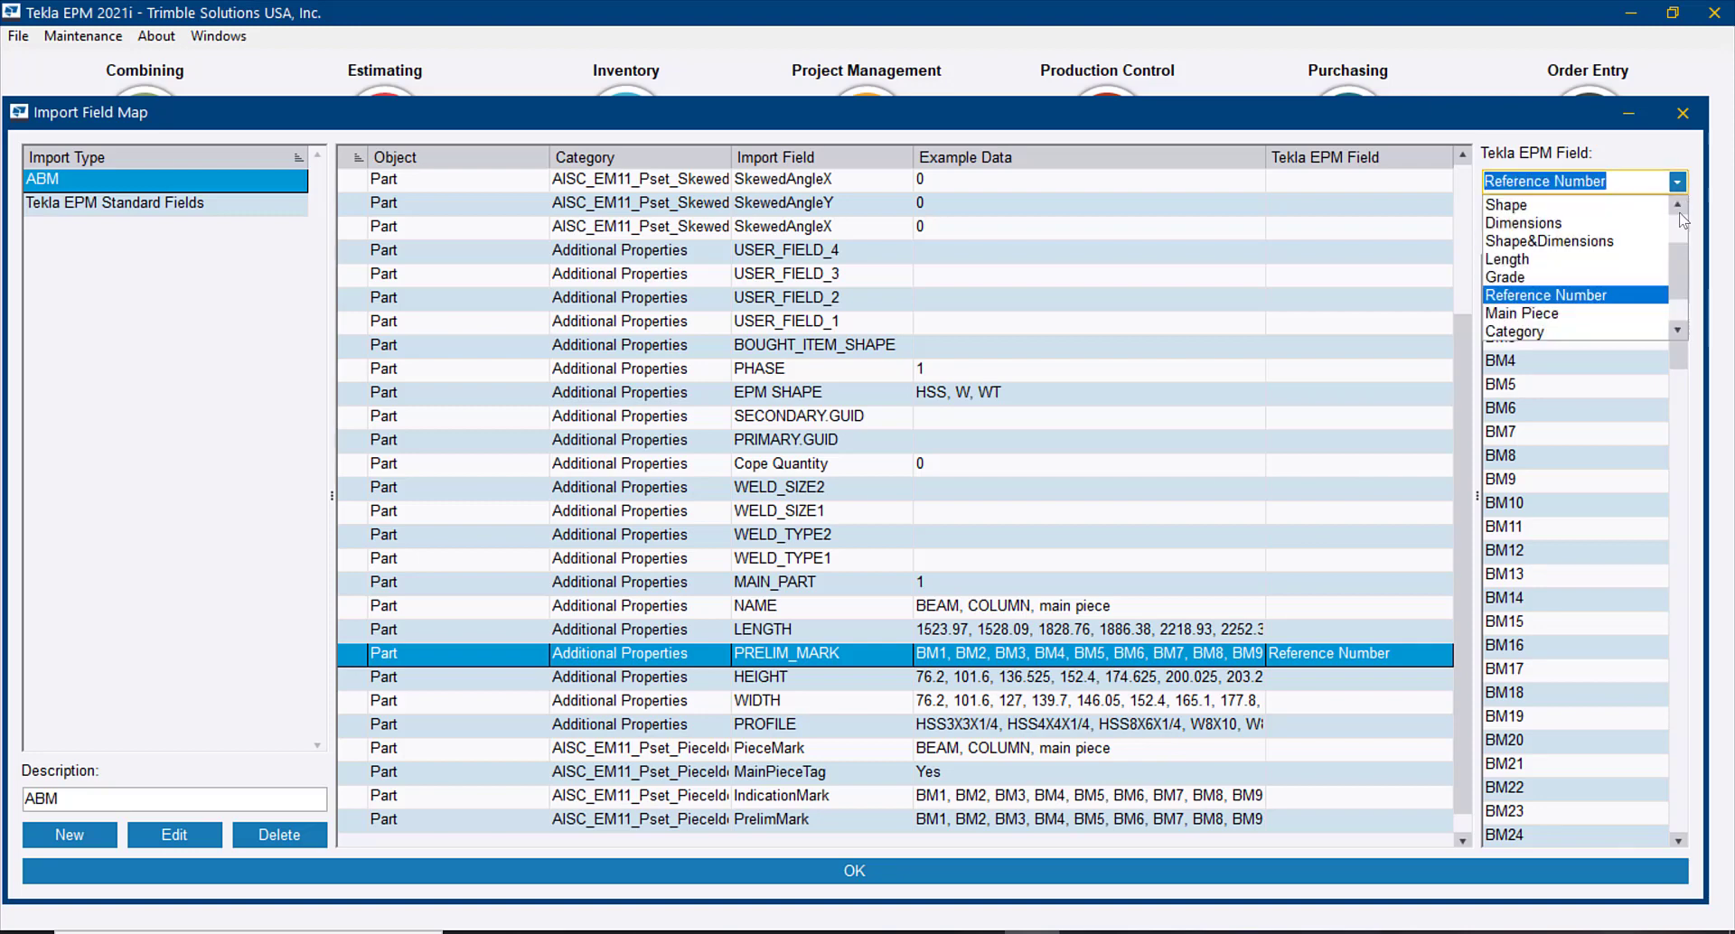
{"action": "left_click_drag", "start_coordinate": [1679, 255], "coordinate": [1679, 298]}
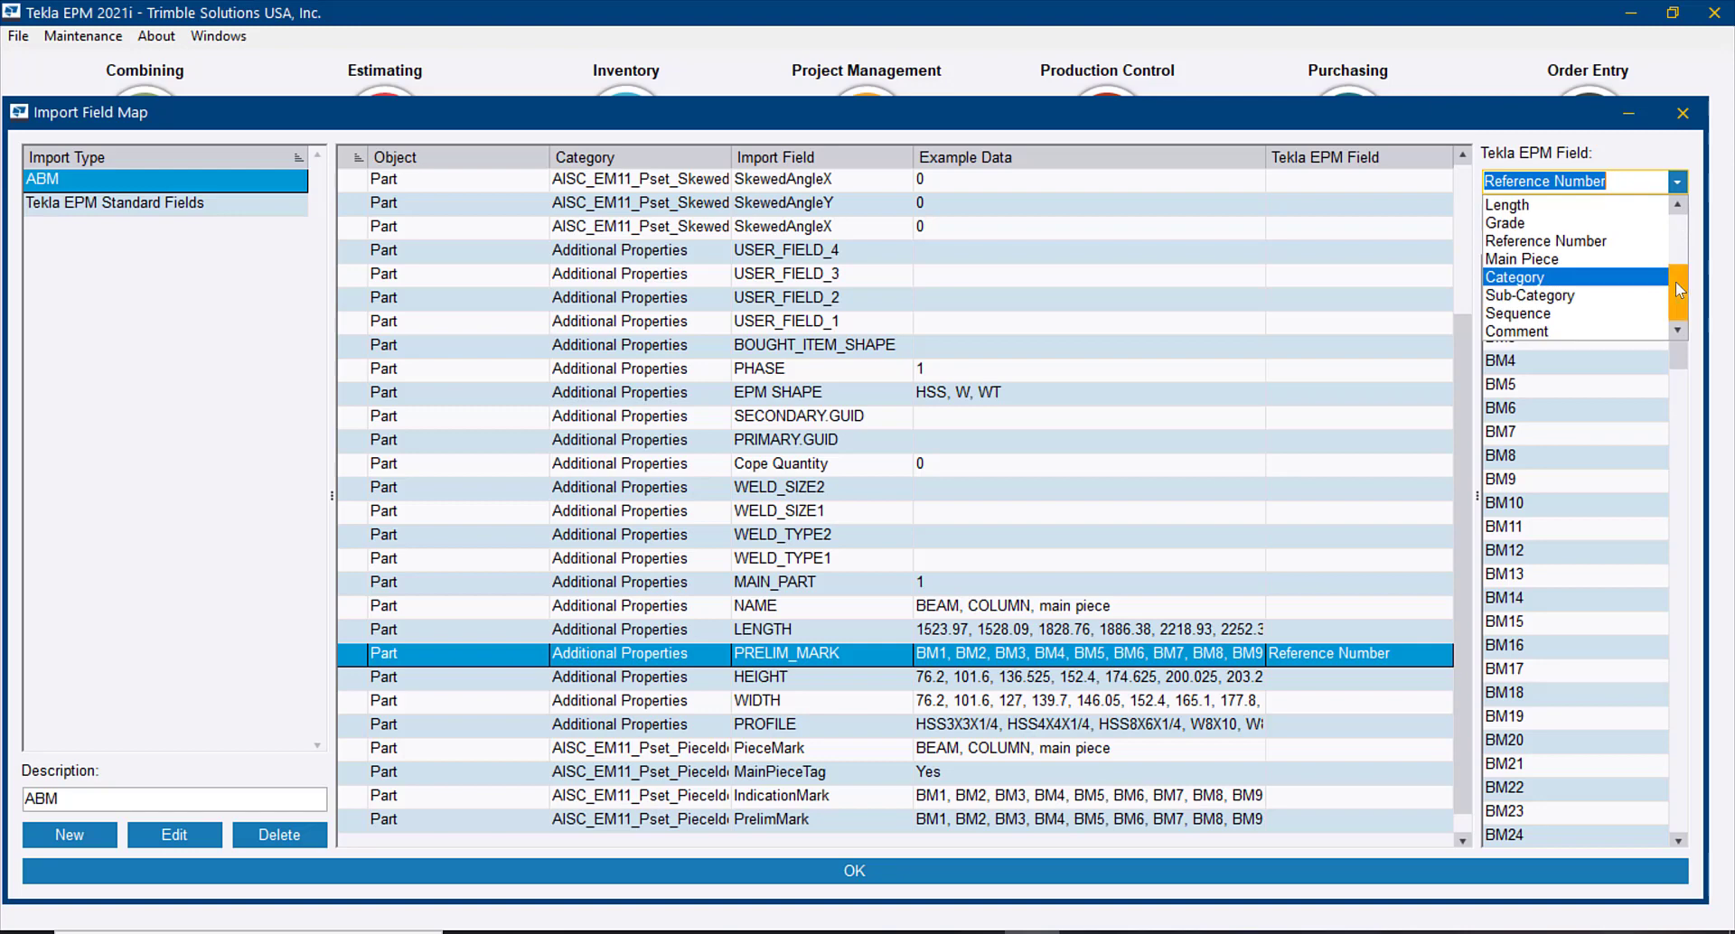
{"action": "scroll", "coordinate": [1676, 280], "scroll_direction": "up", "scroll_amount": 3}
{"action": "left_click", "coordinate": [1689, 155]}
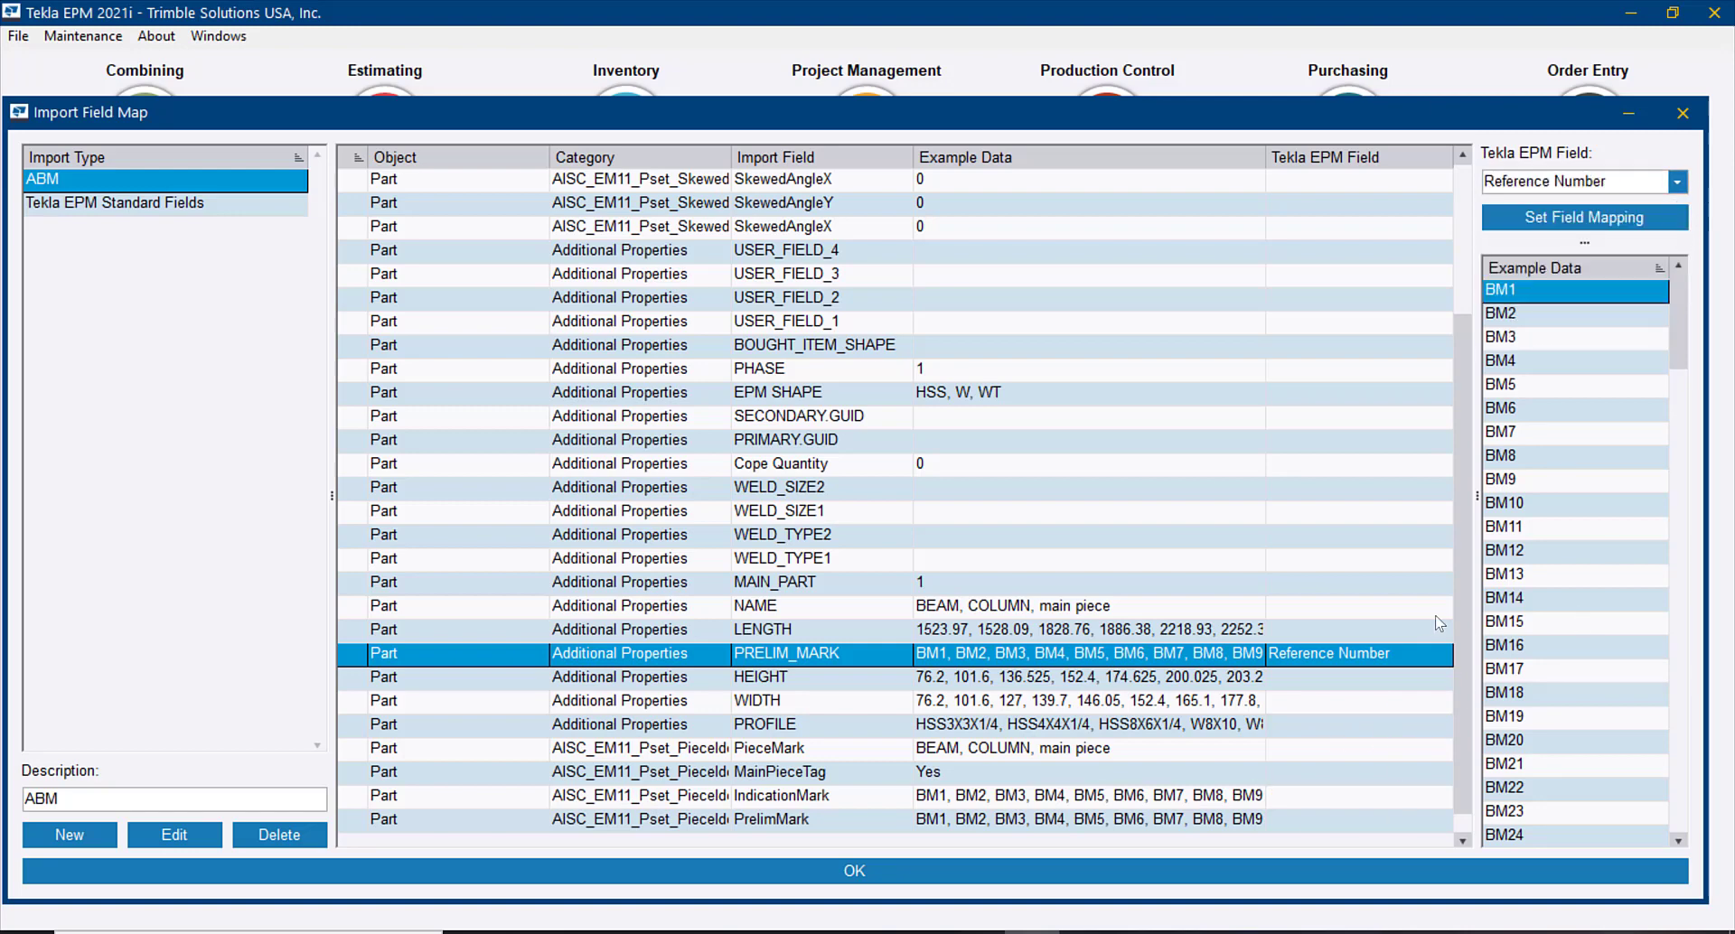
{"action": "left_click", "coordinate": [956, 877]}
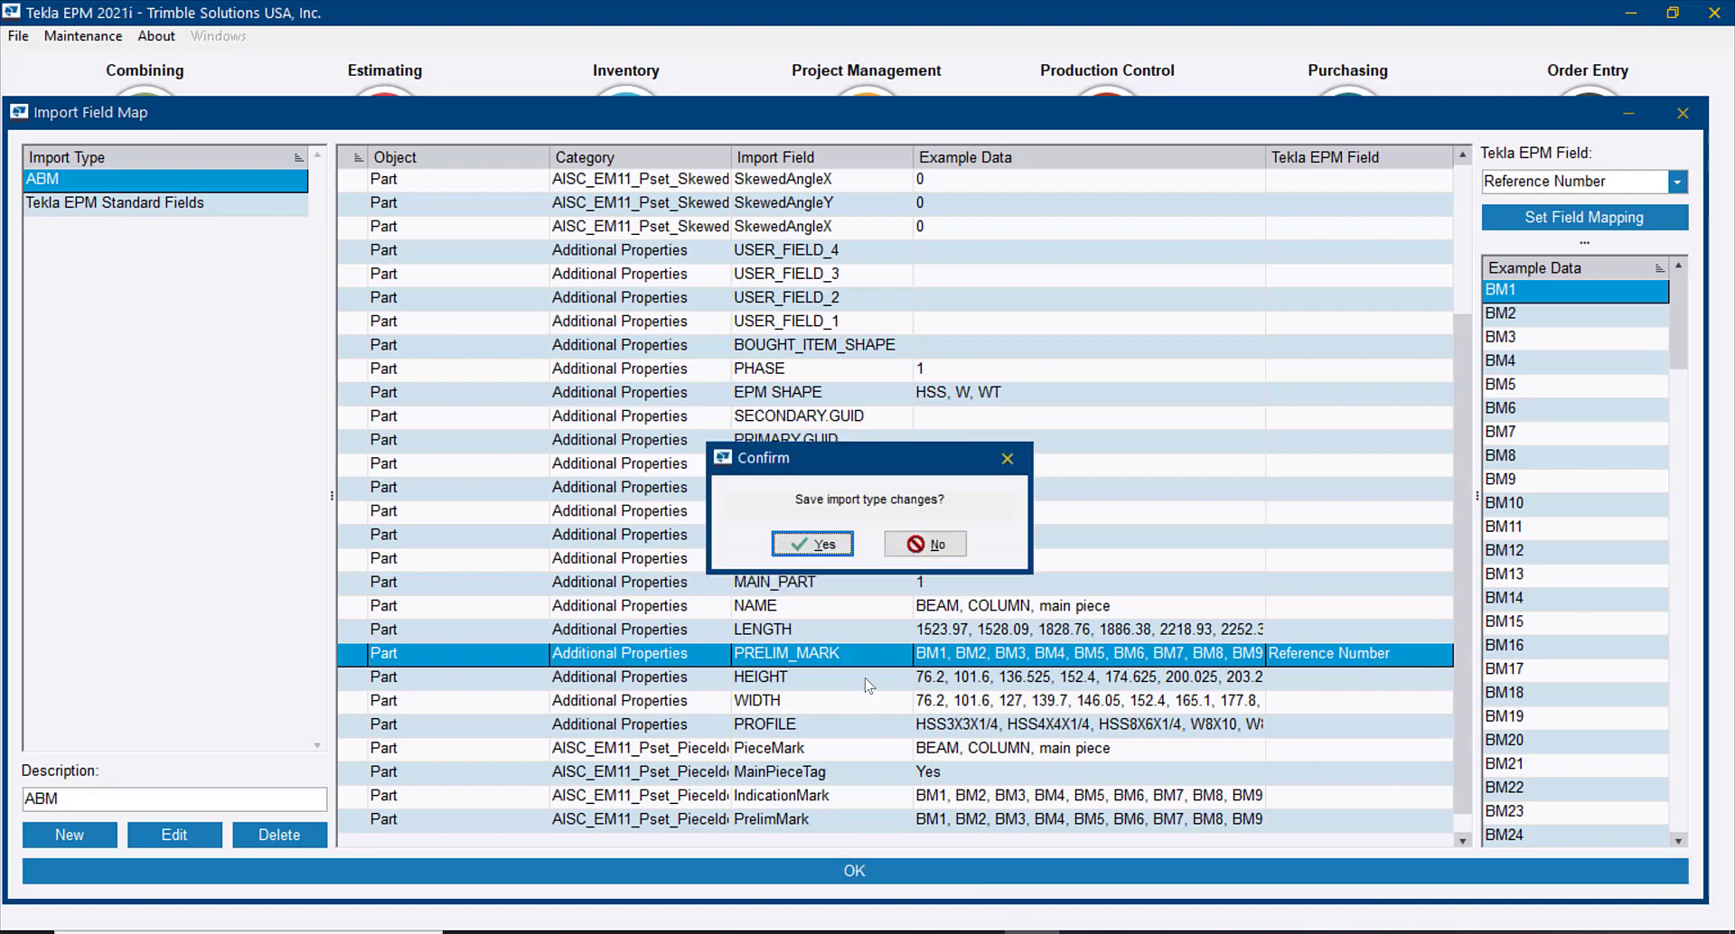
{"action": "left_click", "coordinate": [819, 547]}
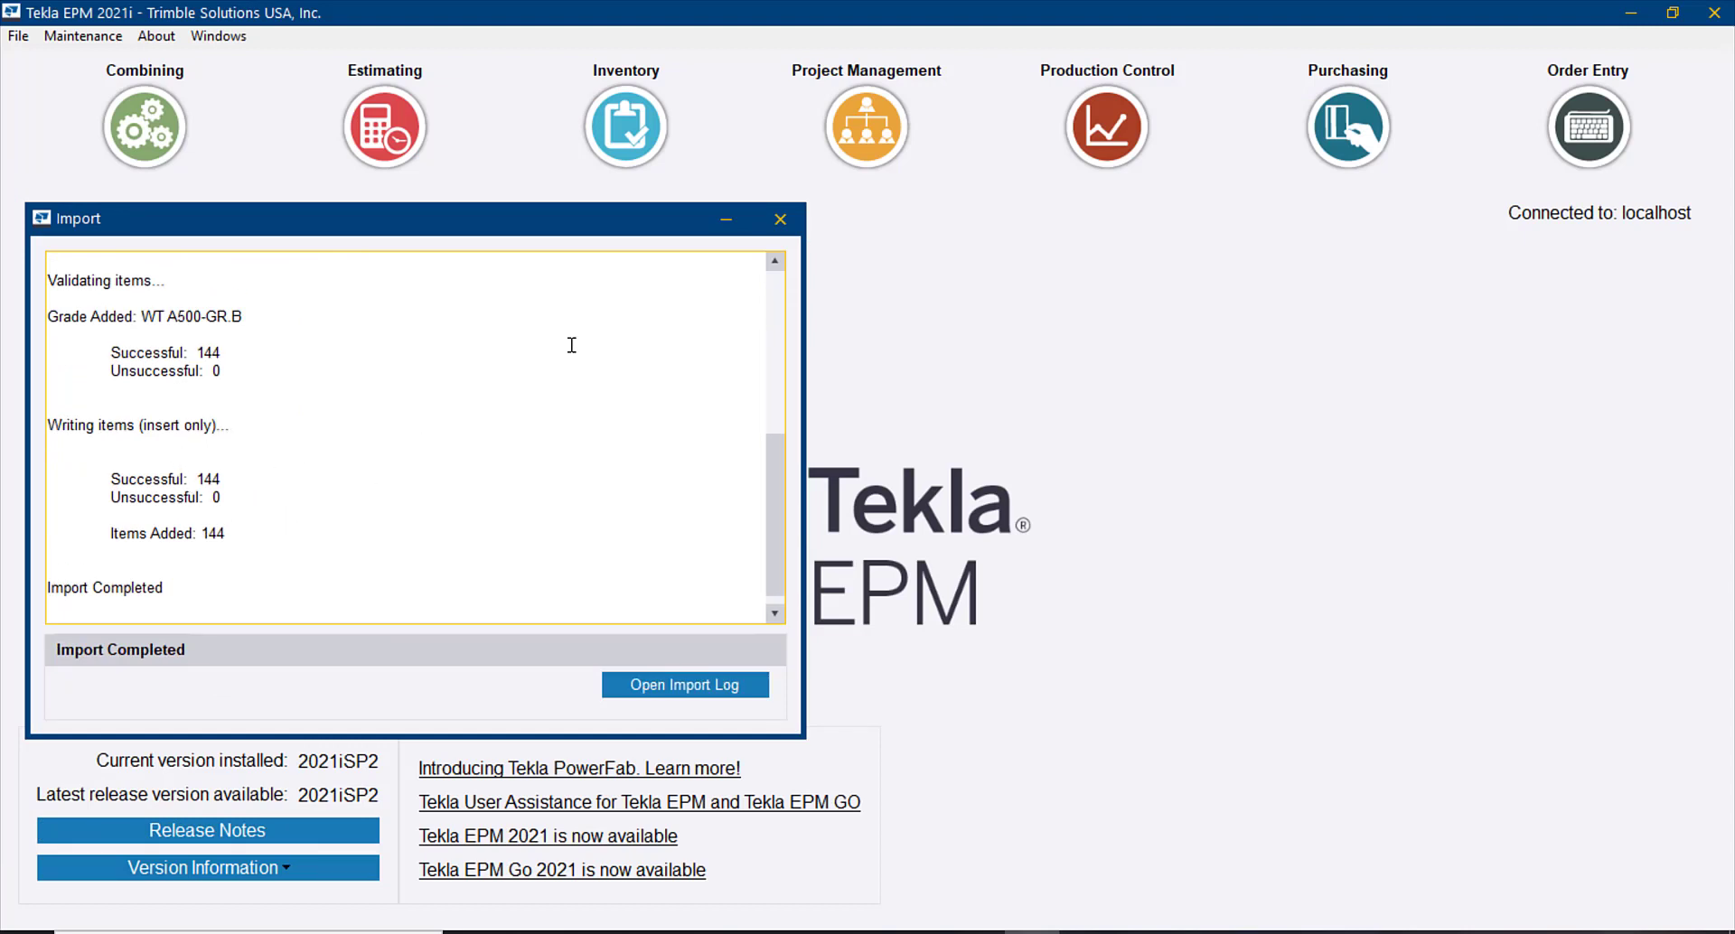
{"action": "left_click", "coordinate": [758, 228]}
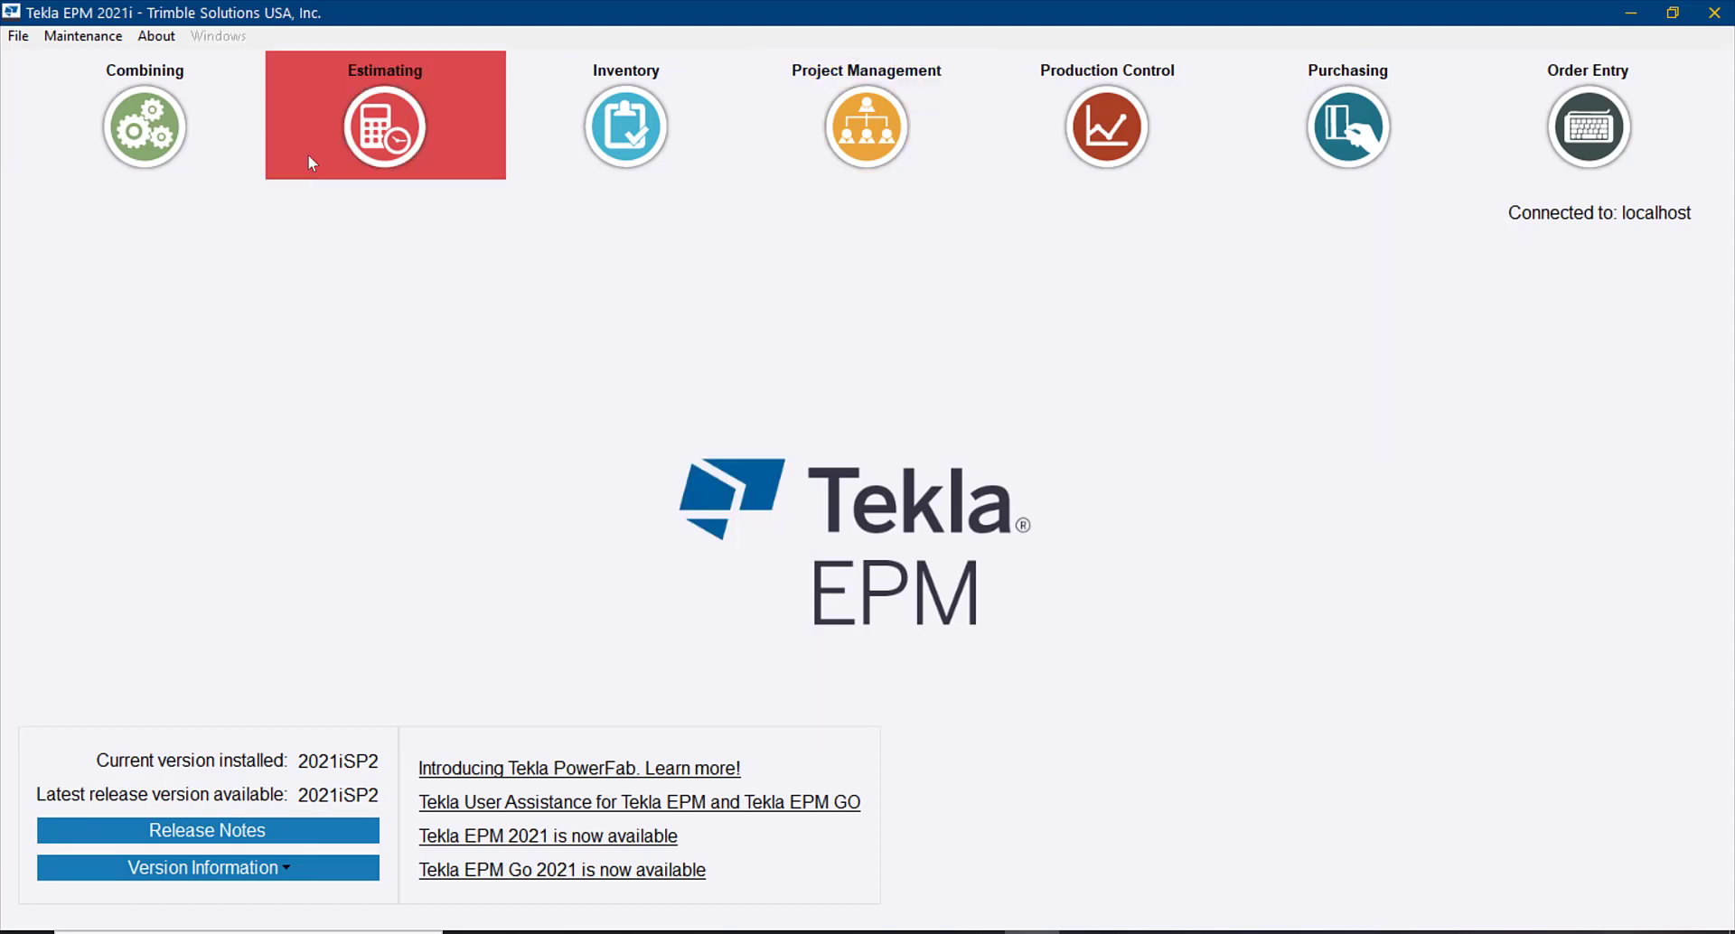
{"action": "left_click", "coordinate": [211, 118]}
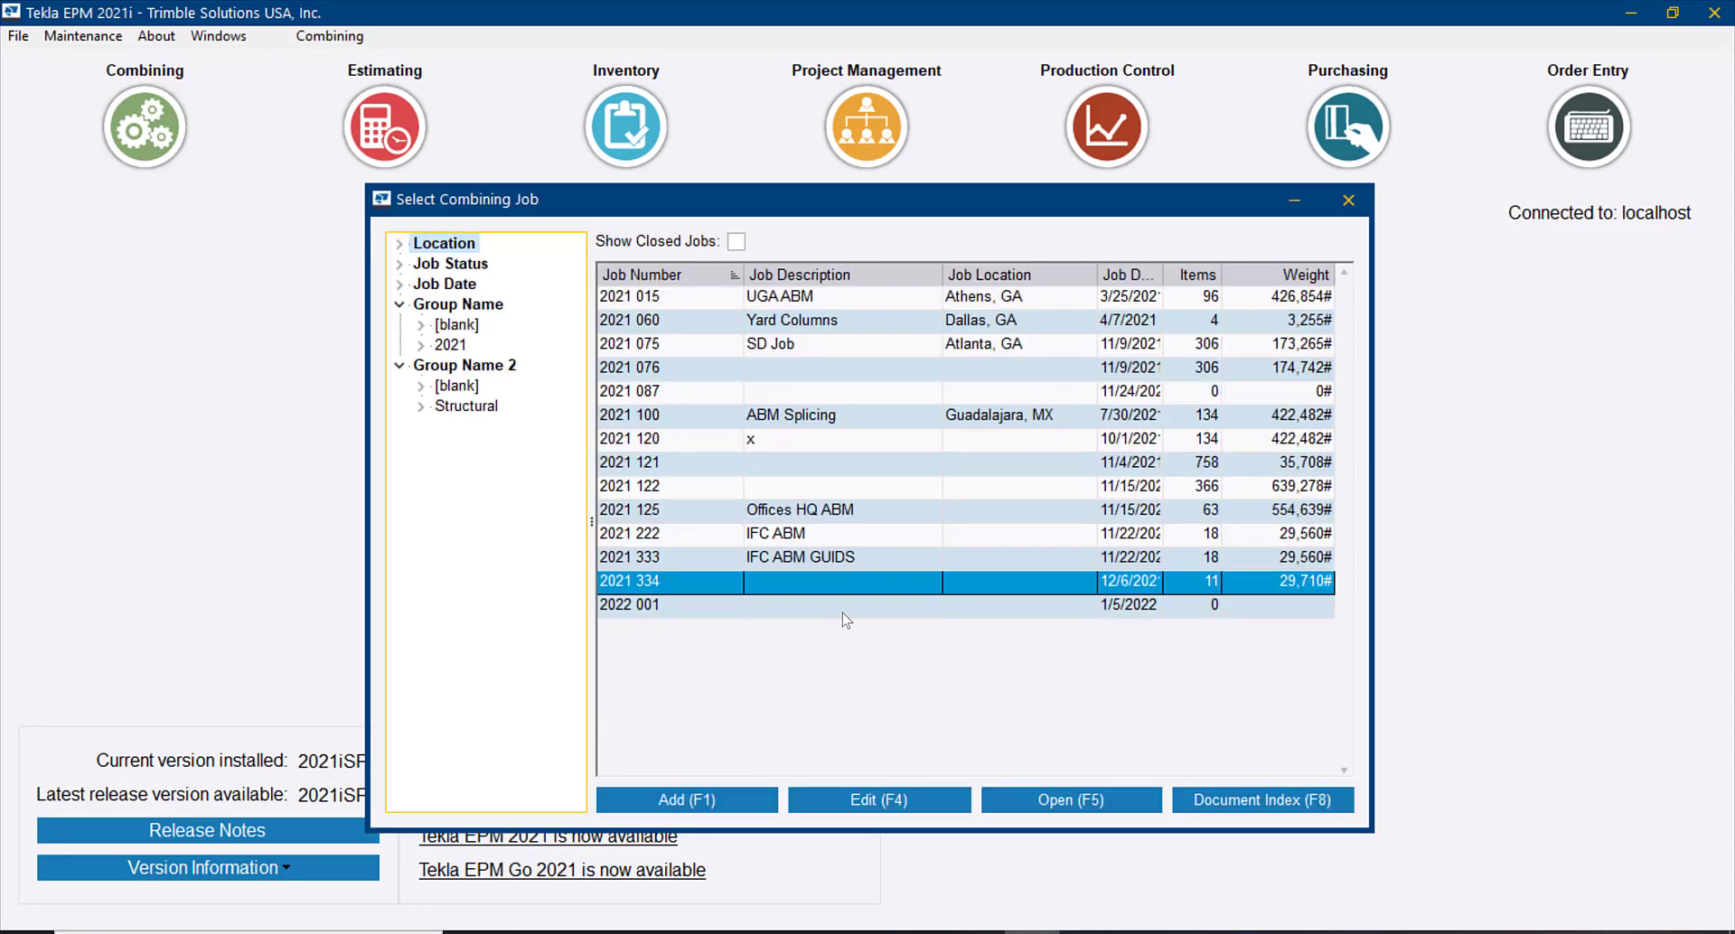
{"action": "double_click", "coordinate": [843, 611]}
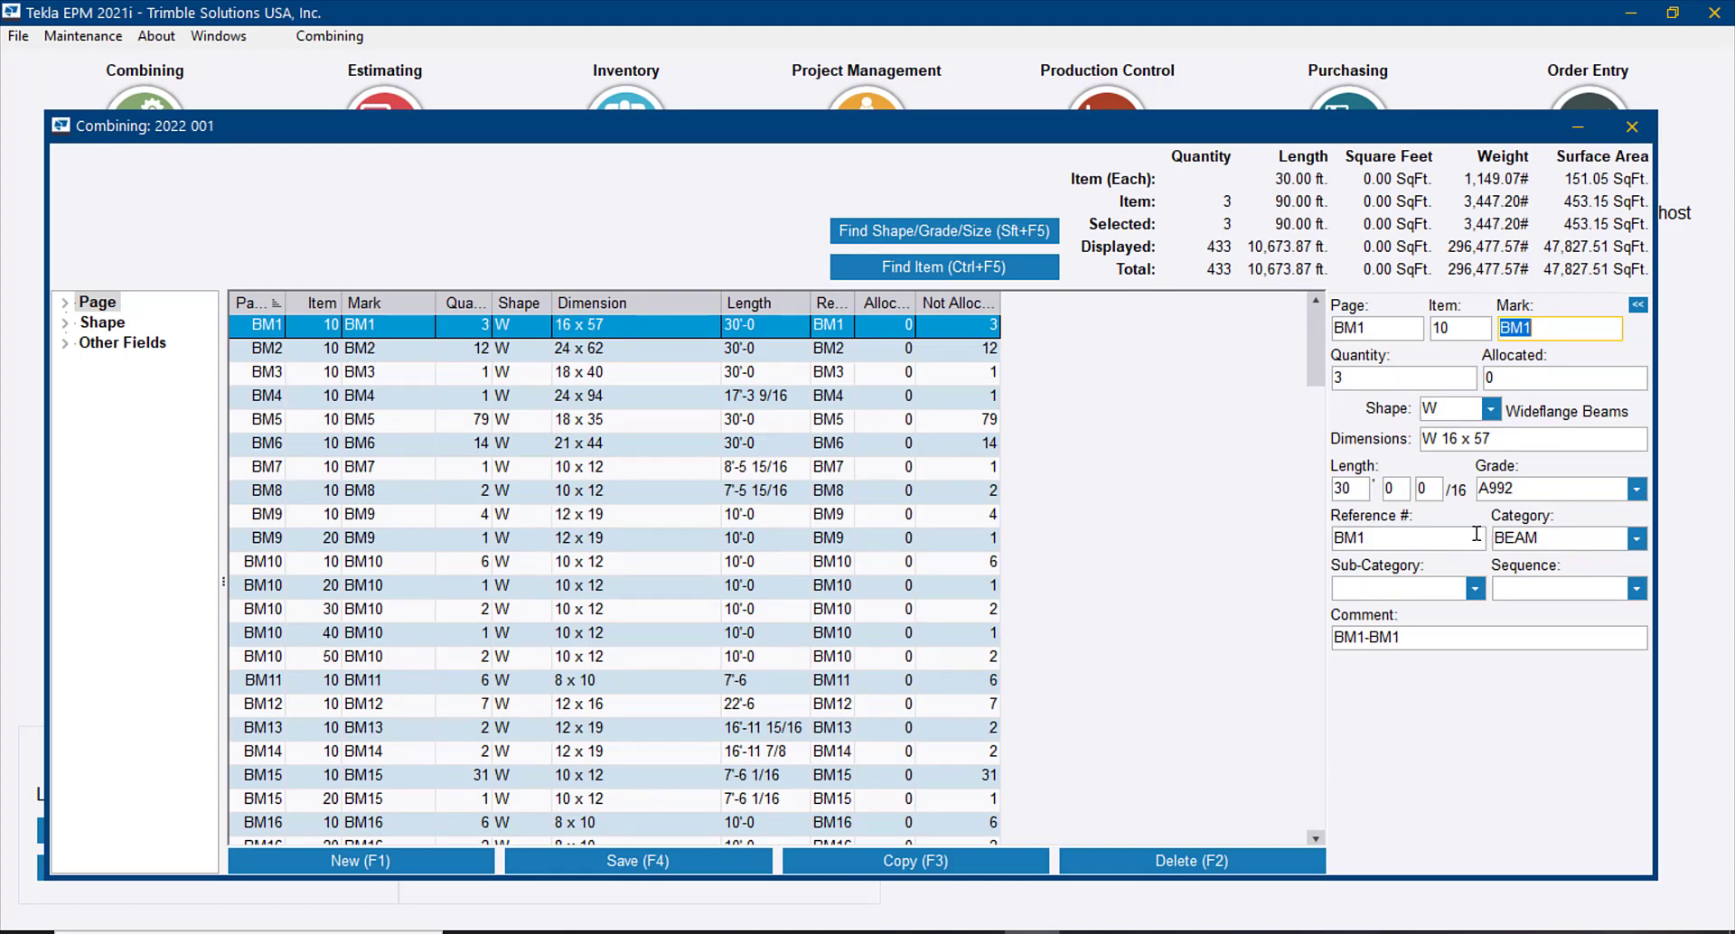
{"action": "left_click", "coordinate": [1441, 543]}
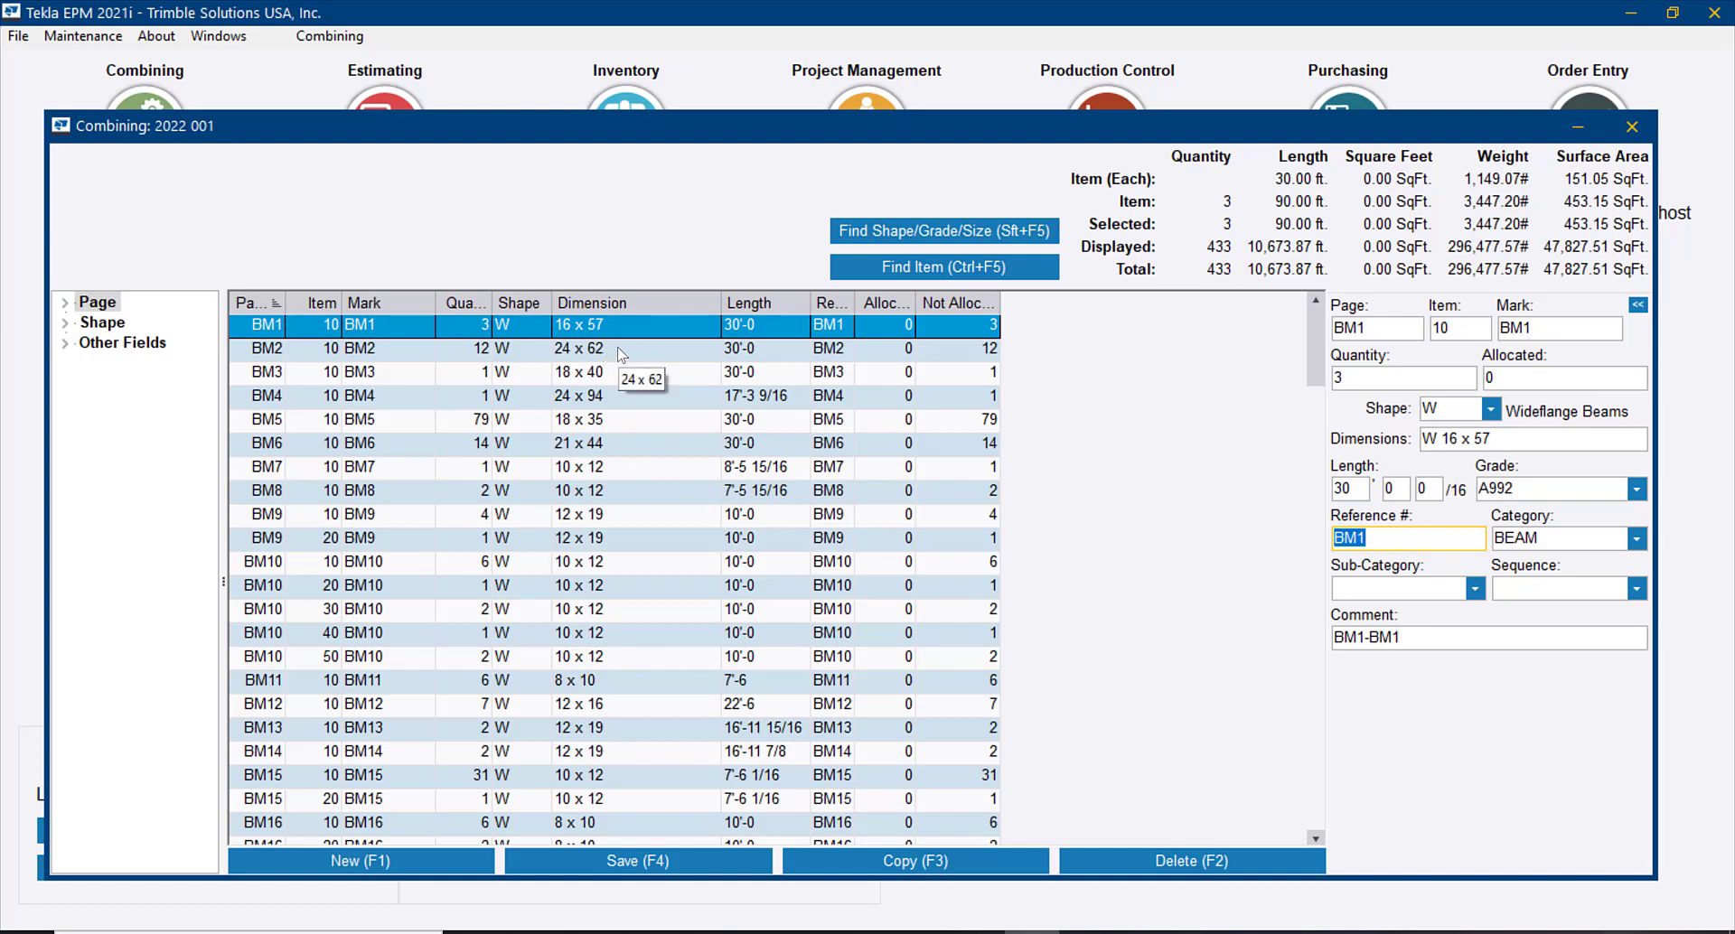
{"action": "left_click", "coordinate": [329, 36]}
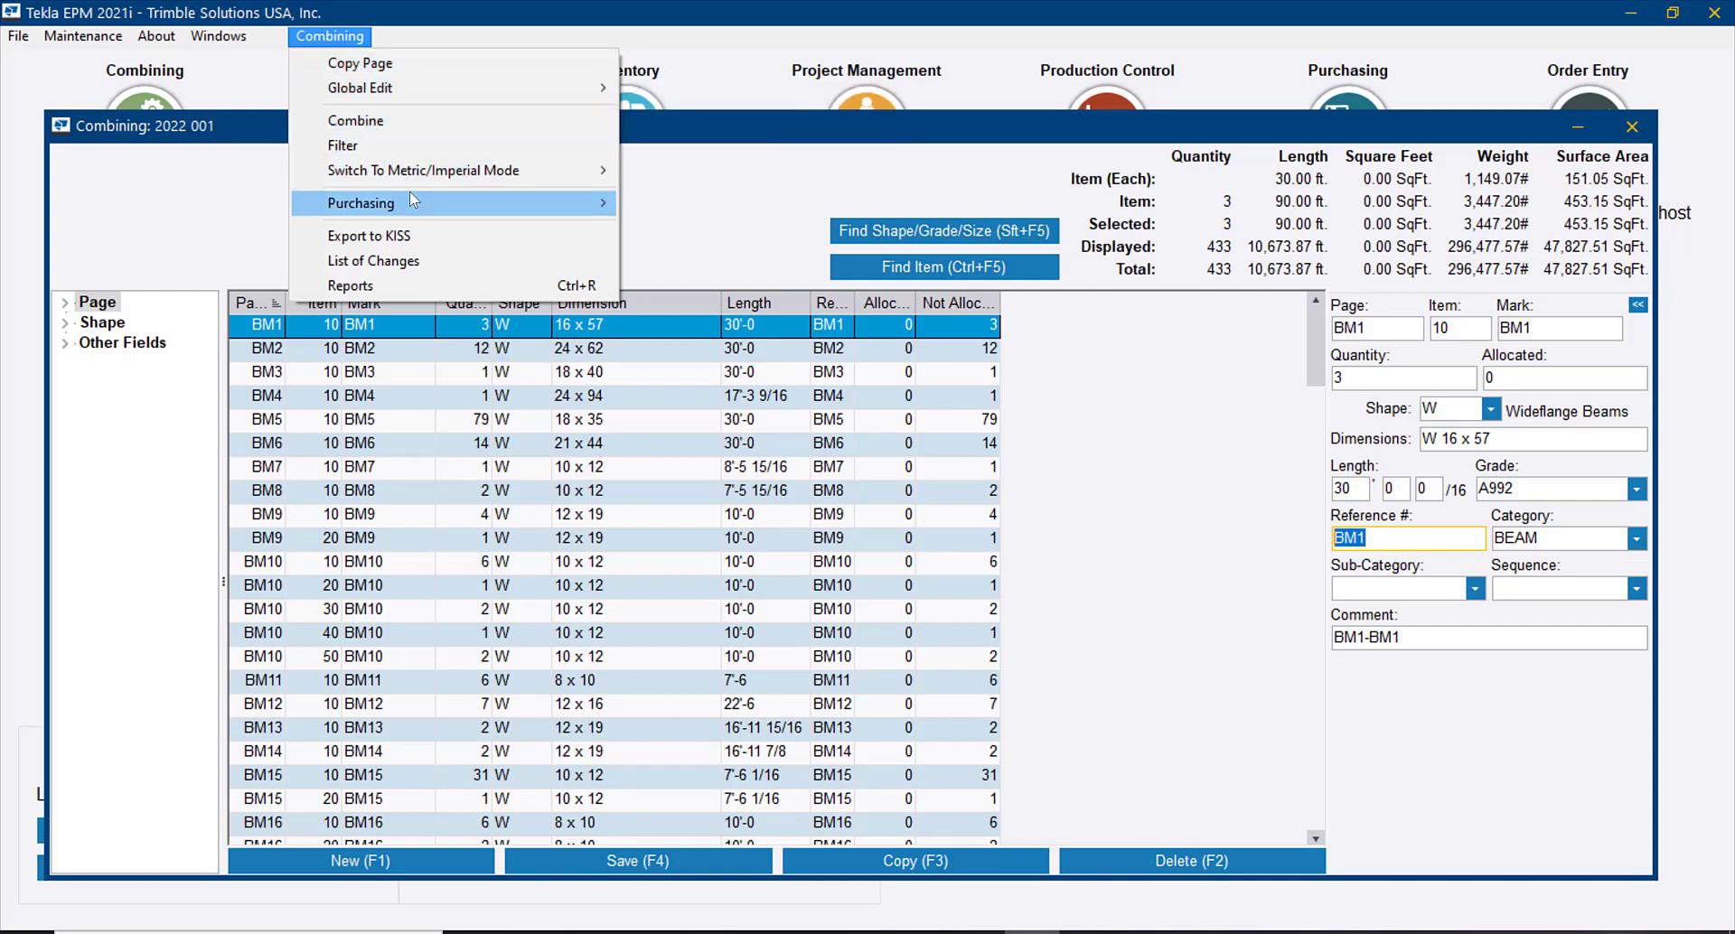
{"action": "mouse_move", "coordinate": [411, 200]}
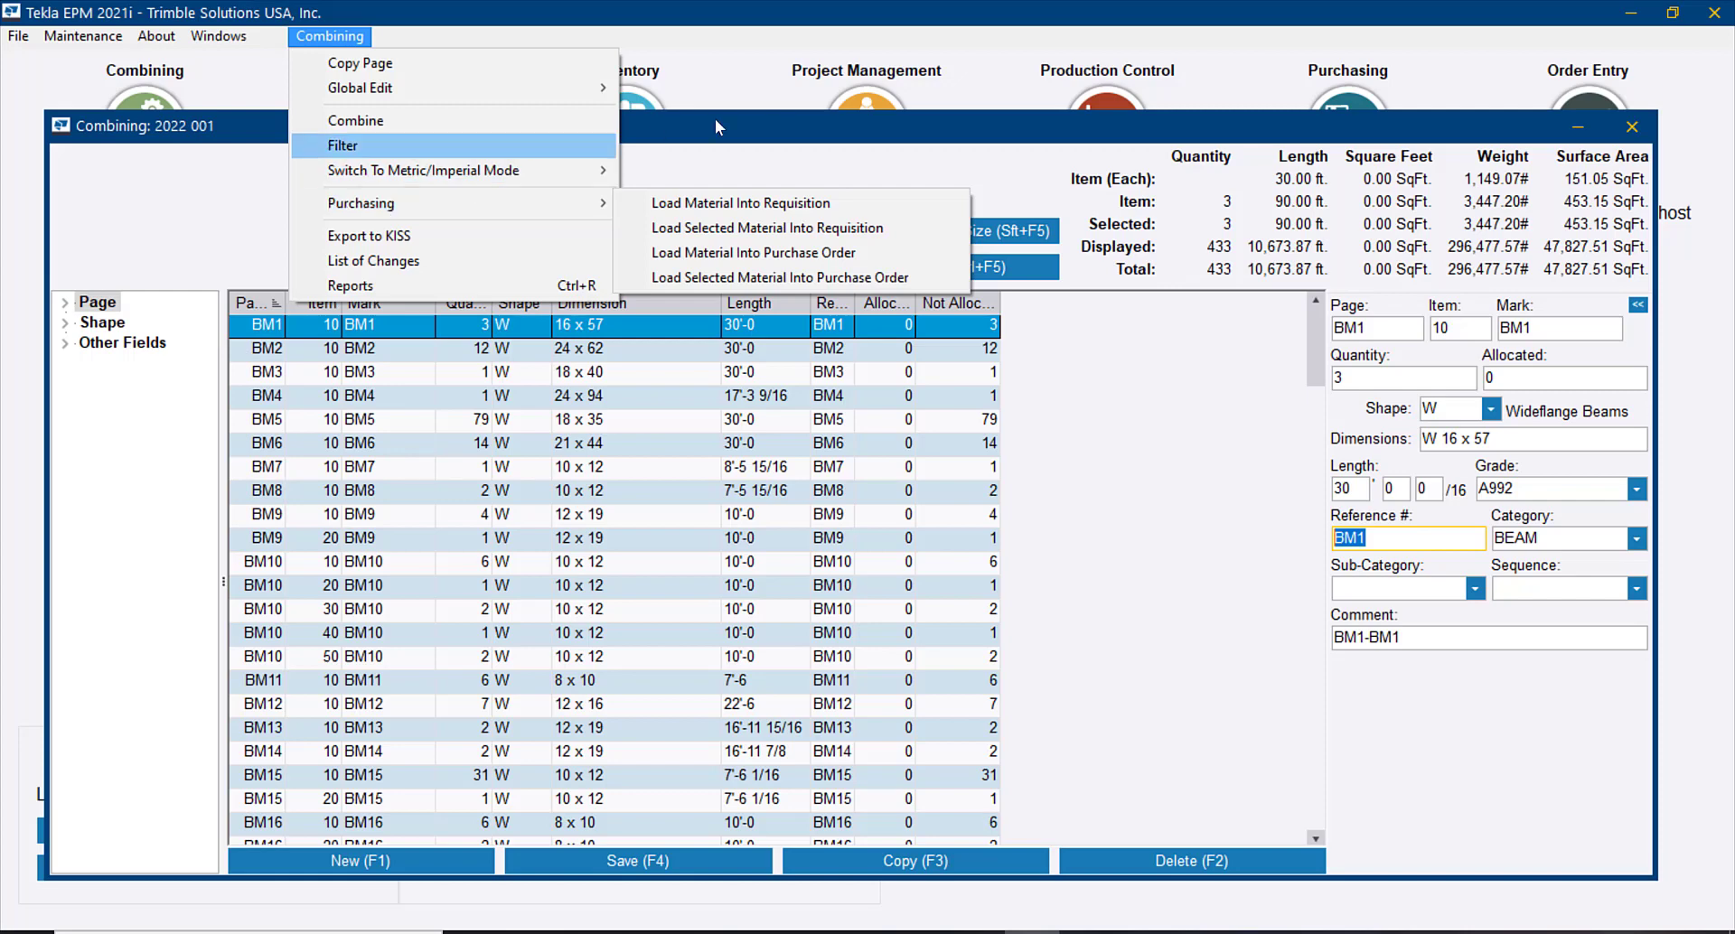
{"action": "left_click", "coordinate": [853, 117]}
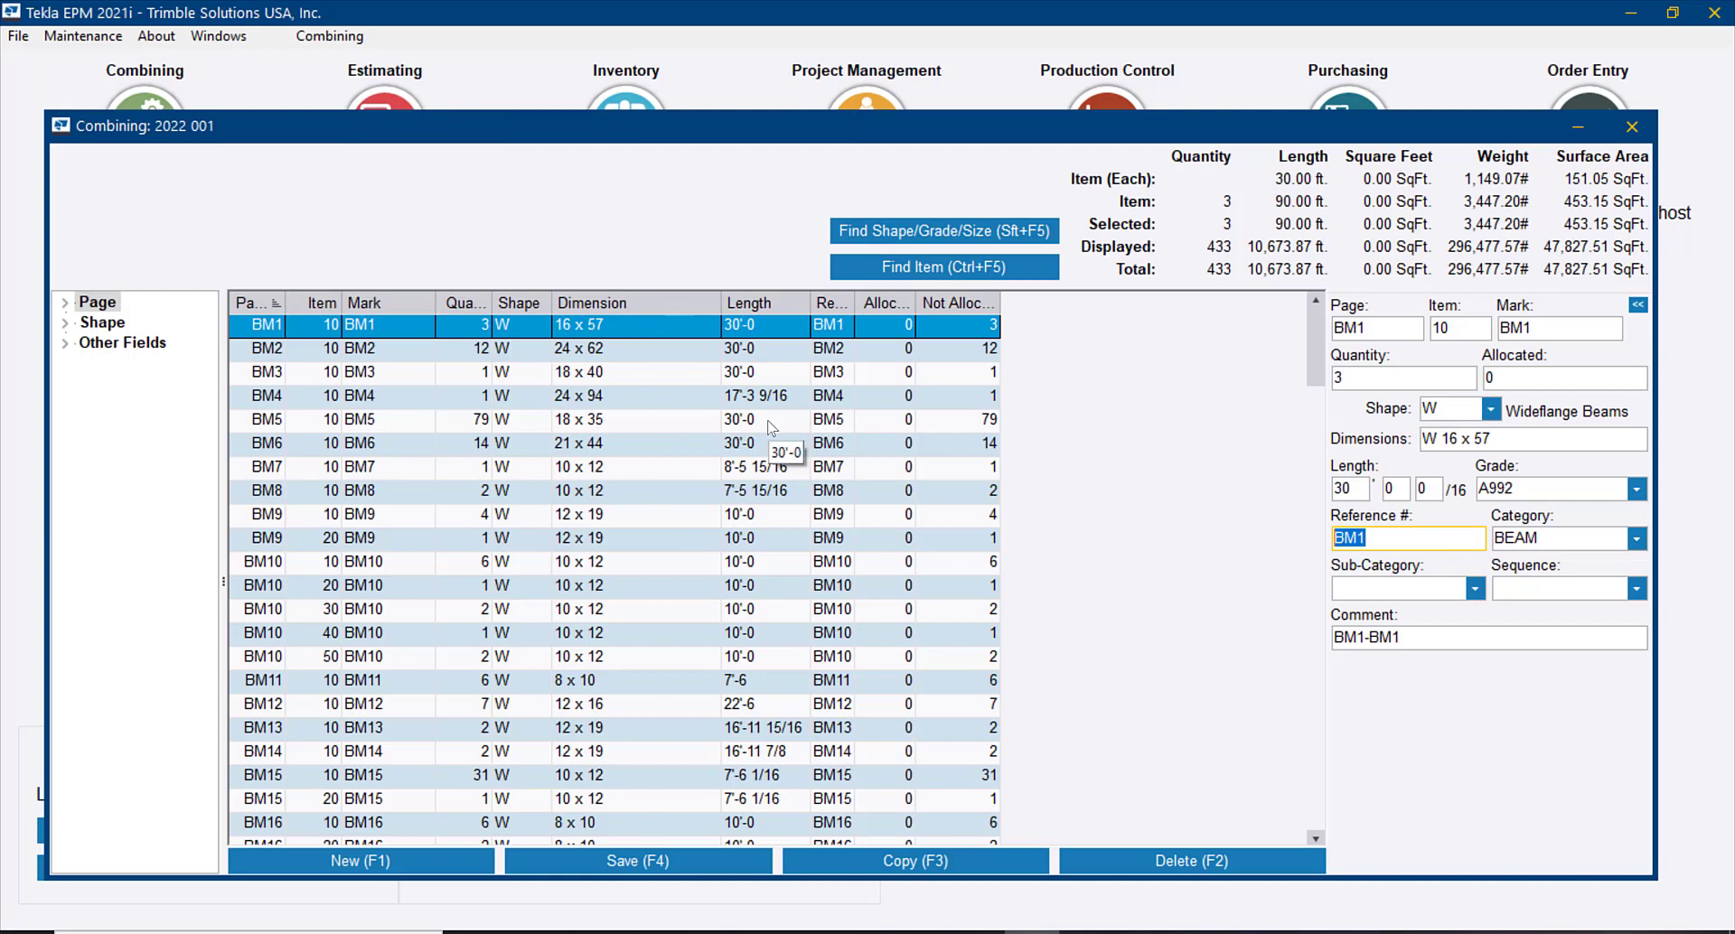
{"action": "left_click", "coordinate": [1632, 126]}
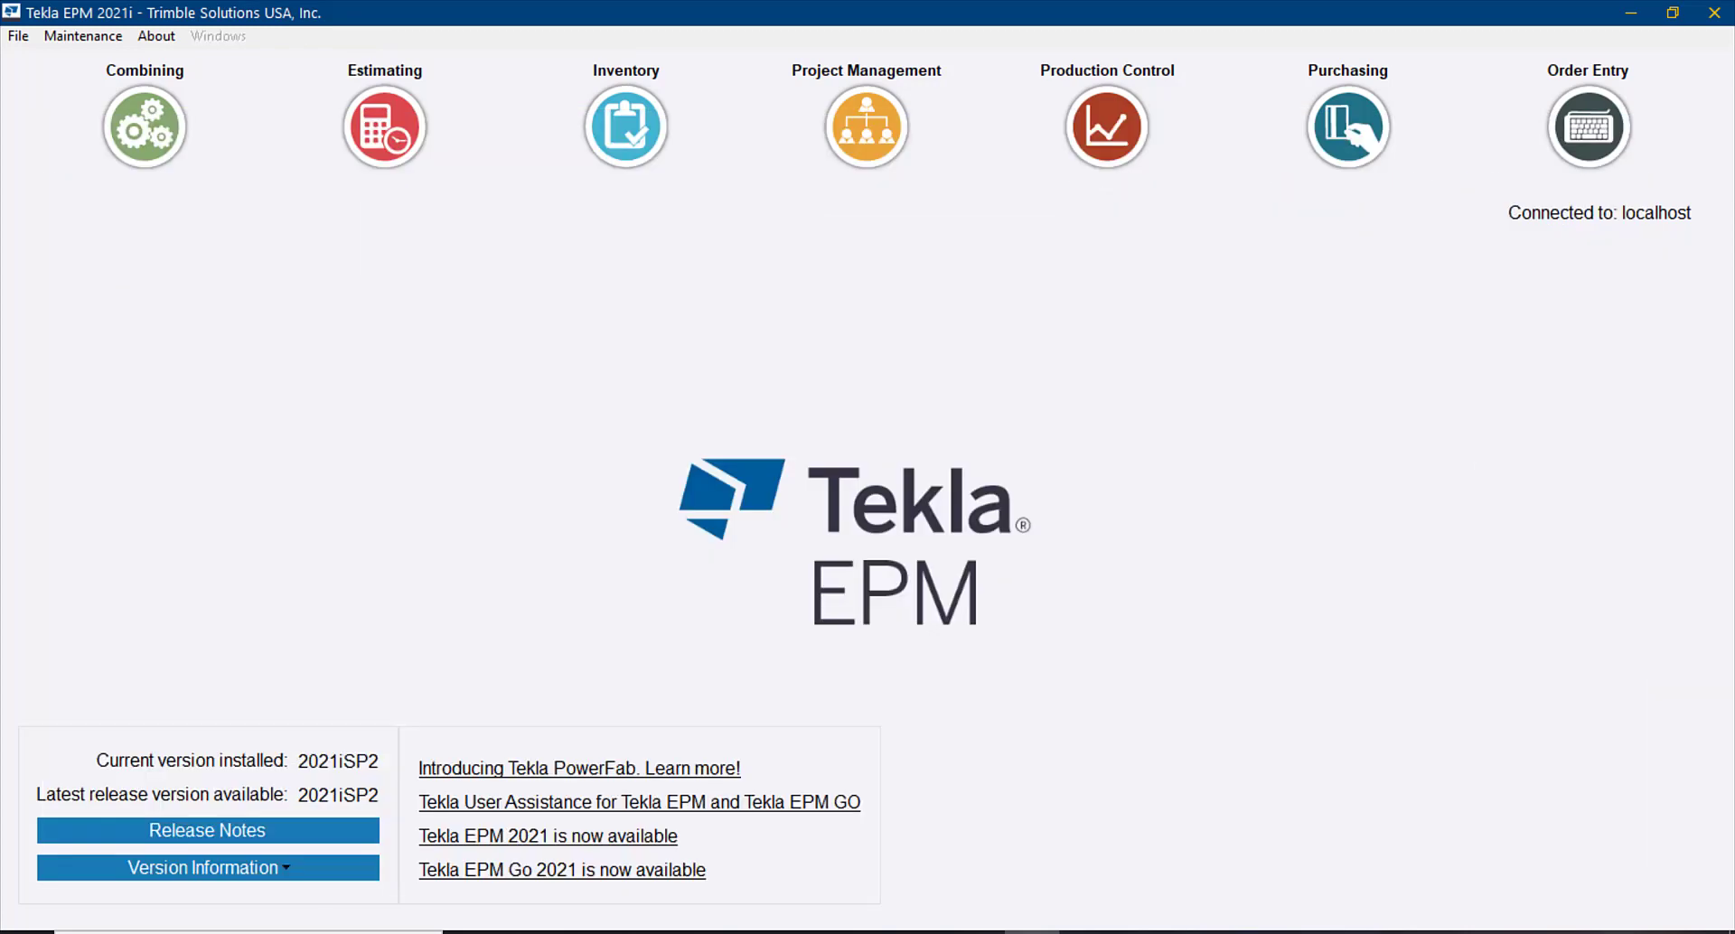
- Pick ABM2.ifc for a Combining IFC import and start importing it
{"action": "left_click", "coordinate": [21, 40]}
{"action": "left_click", "coordinate": [56, 63]}
{"action": "left_click", "coordinate": [555, 263]}
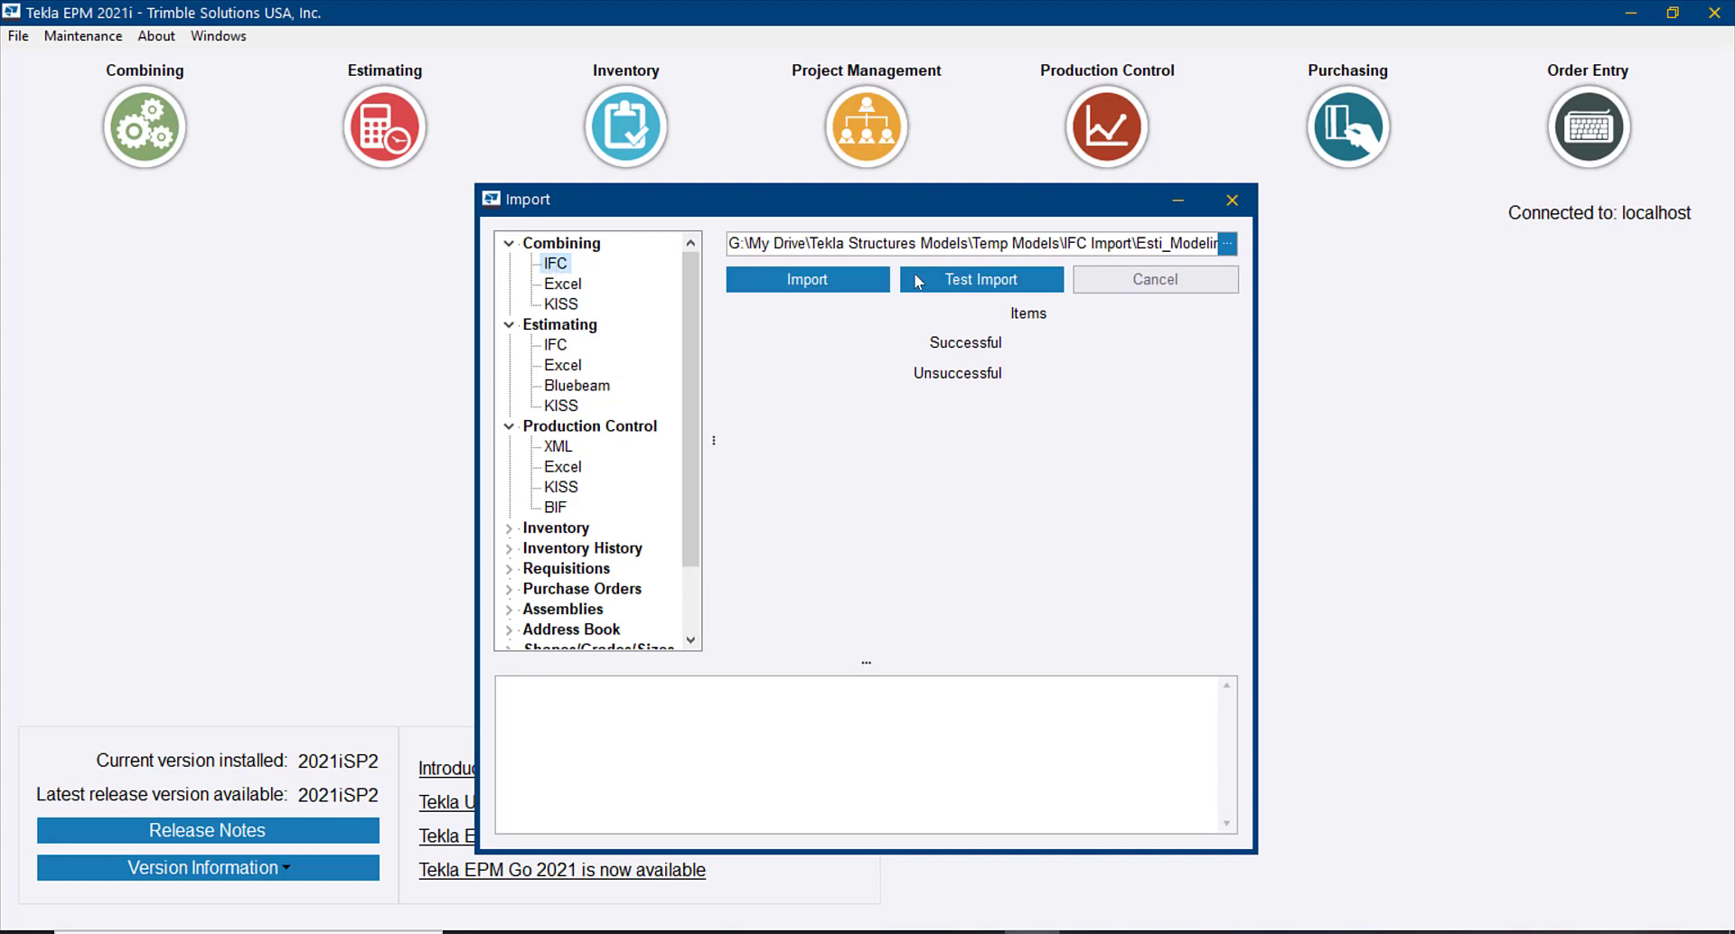
{"action": "left_click", "coordinate": [1227, 244]}
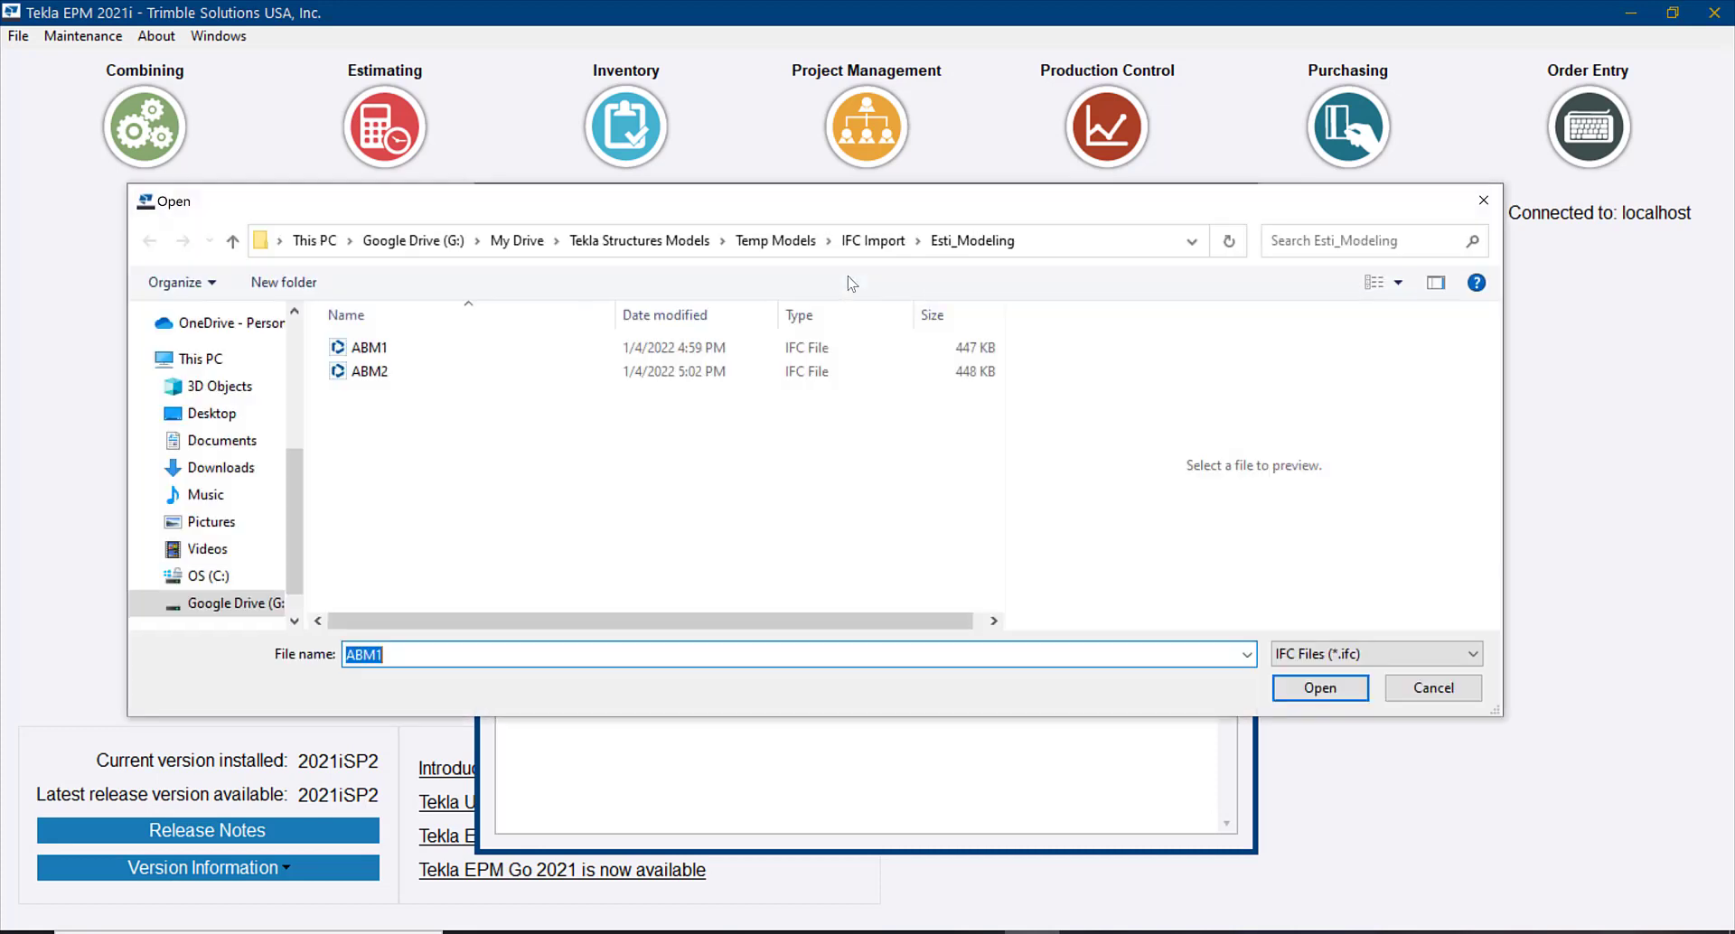
{"action": "left_click", "coordinate": [372, 371]}
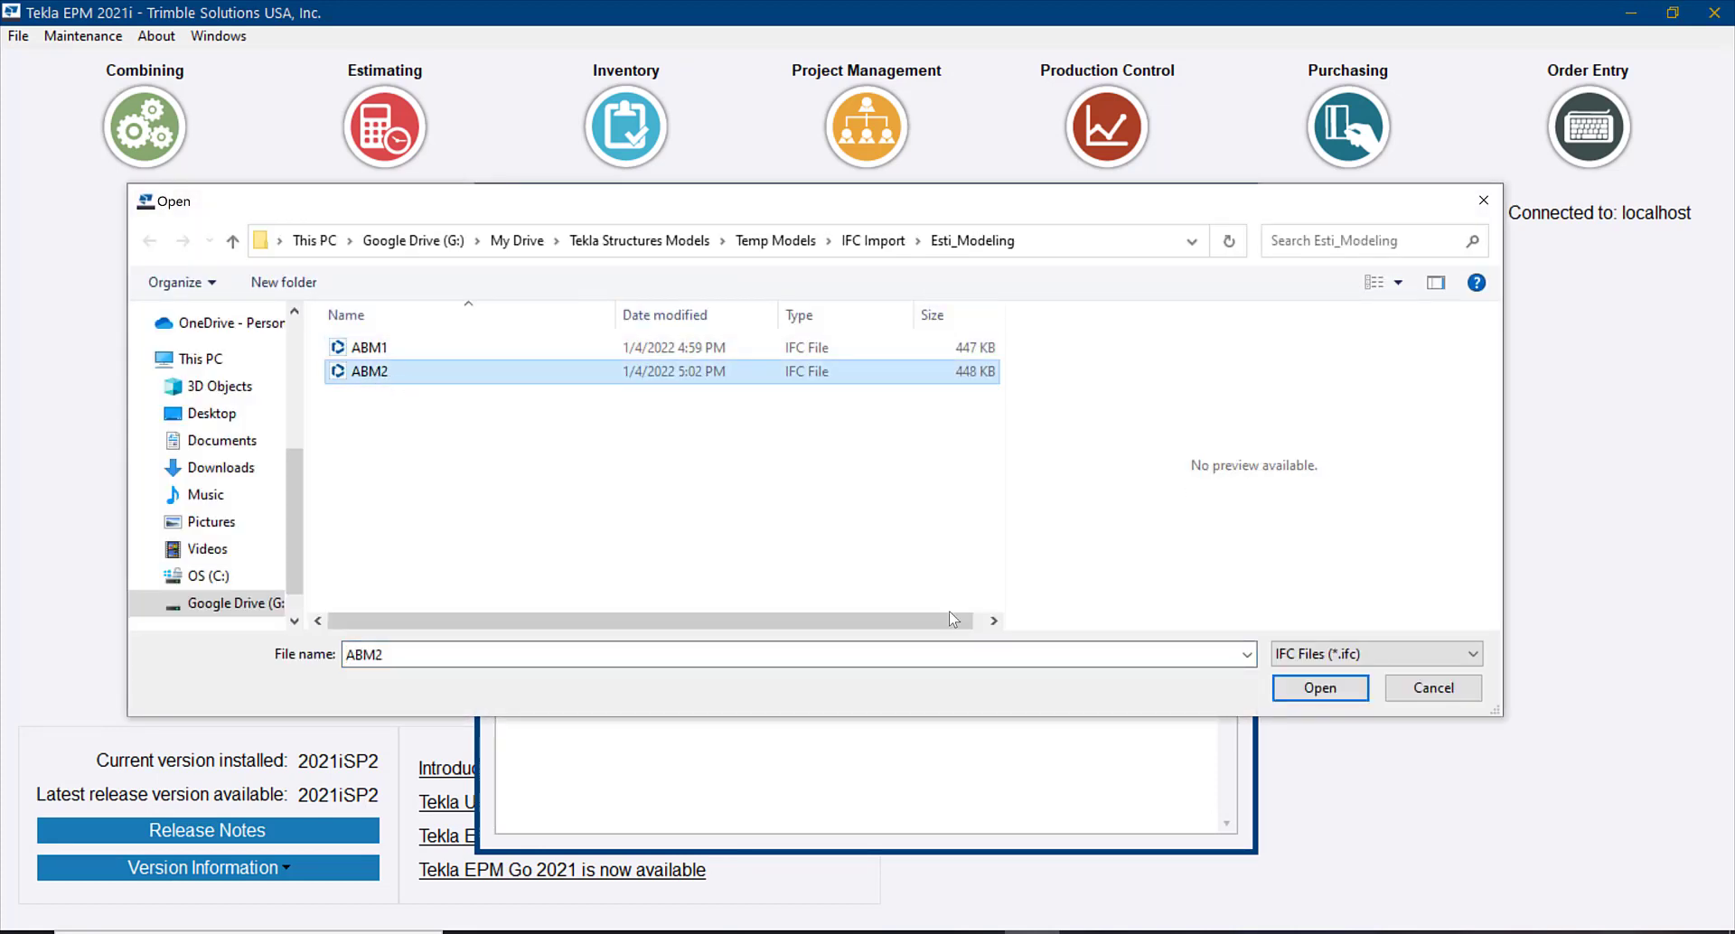
{"action": "left_click", "coordinate": [1312, 688]}
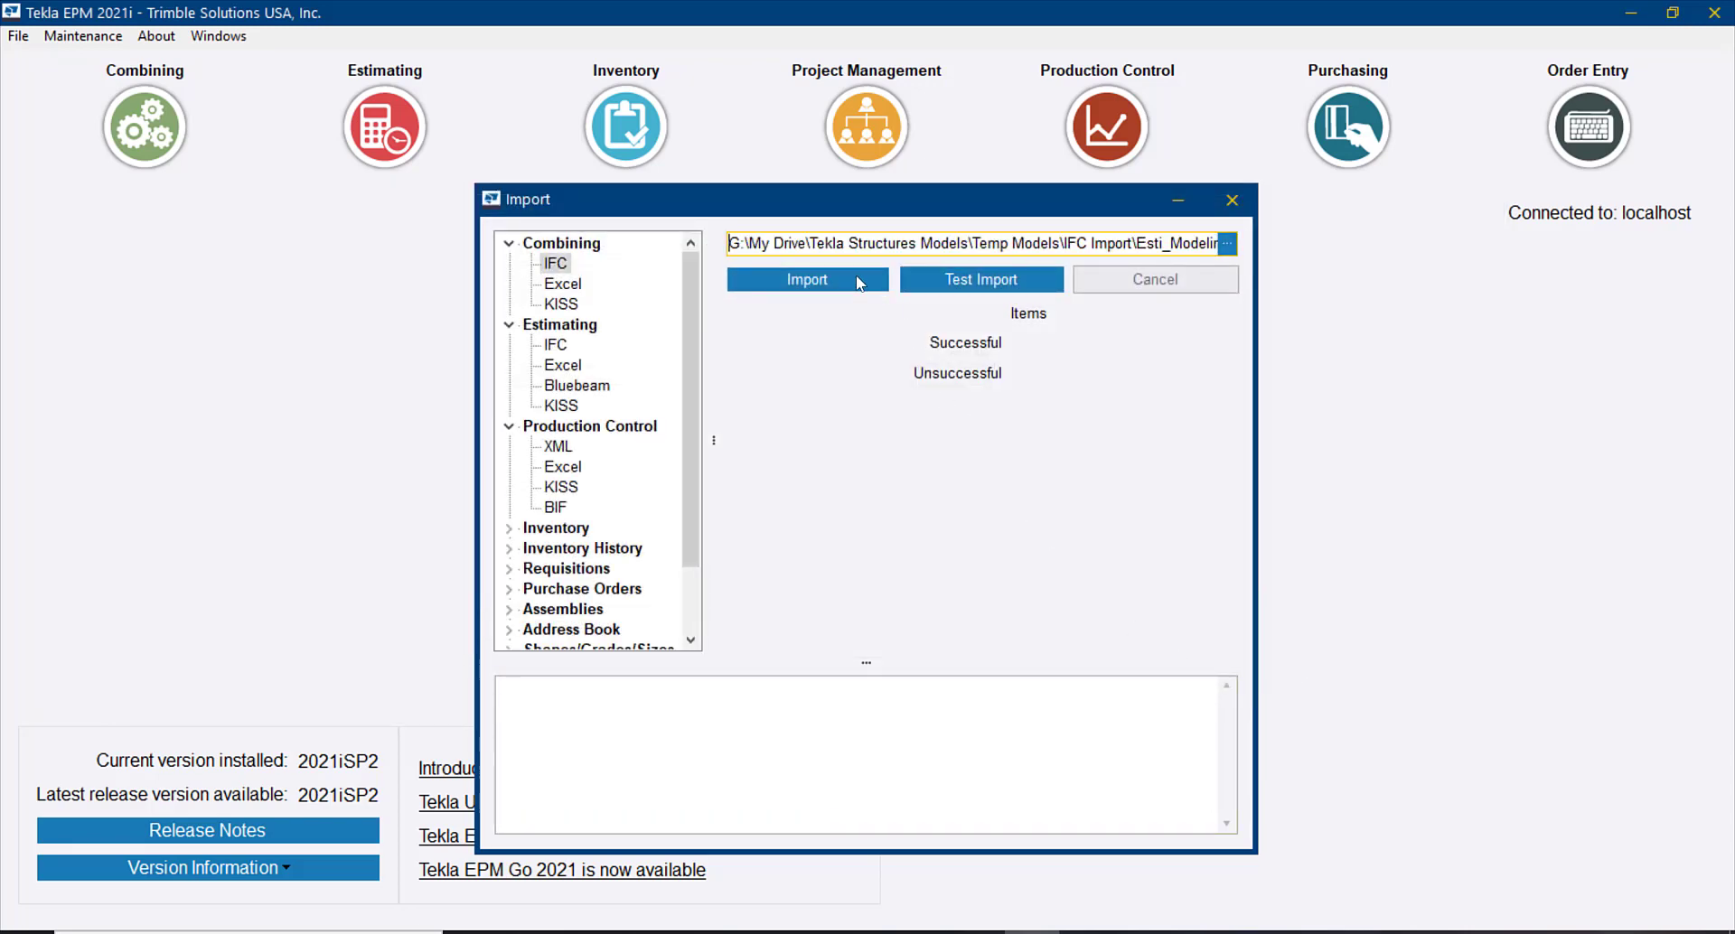
{"action": "left_click", "coordinate": [857, 280]}
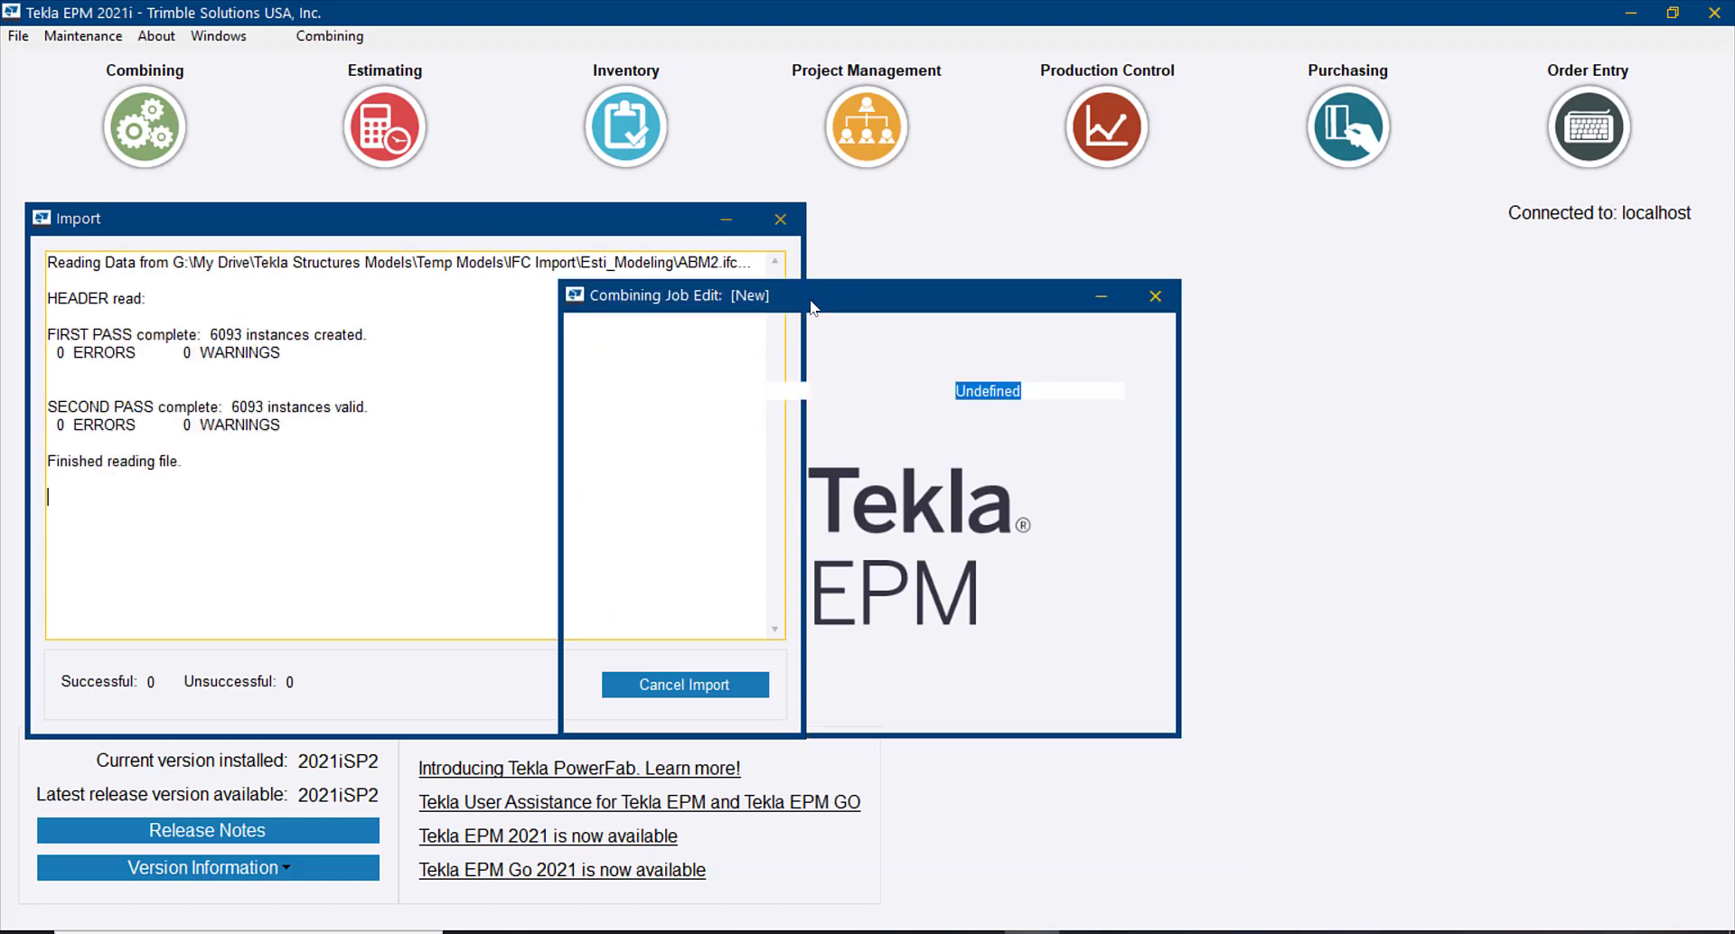
- Set the target job to existing job 2022 001
{"action": "left_click", "coordinate": [1134, 391]}
{"action": "left_click_drag", "start_coordinate": [1141, 441], "coordinate": [1141, 506]}
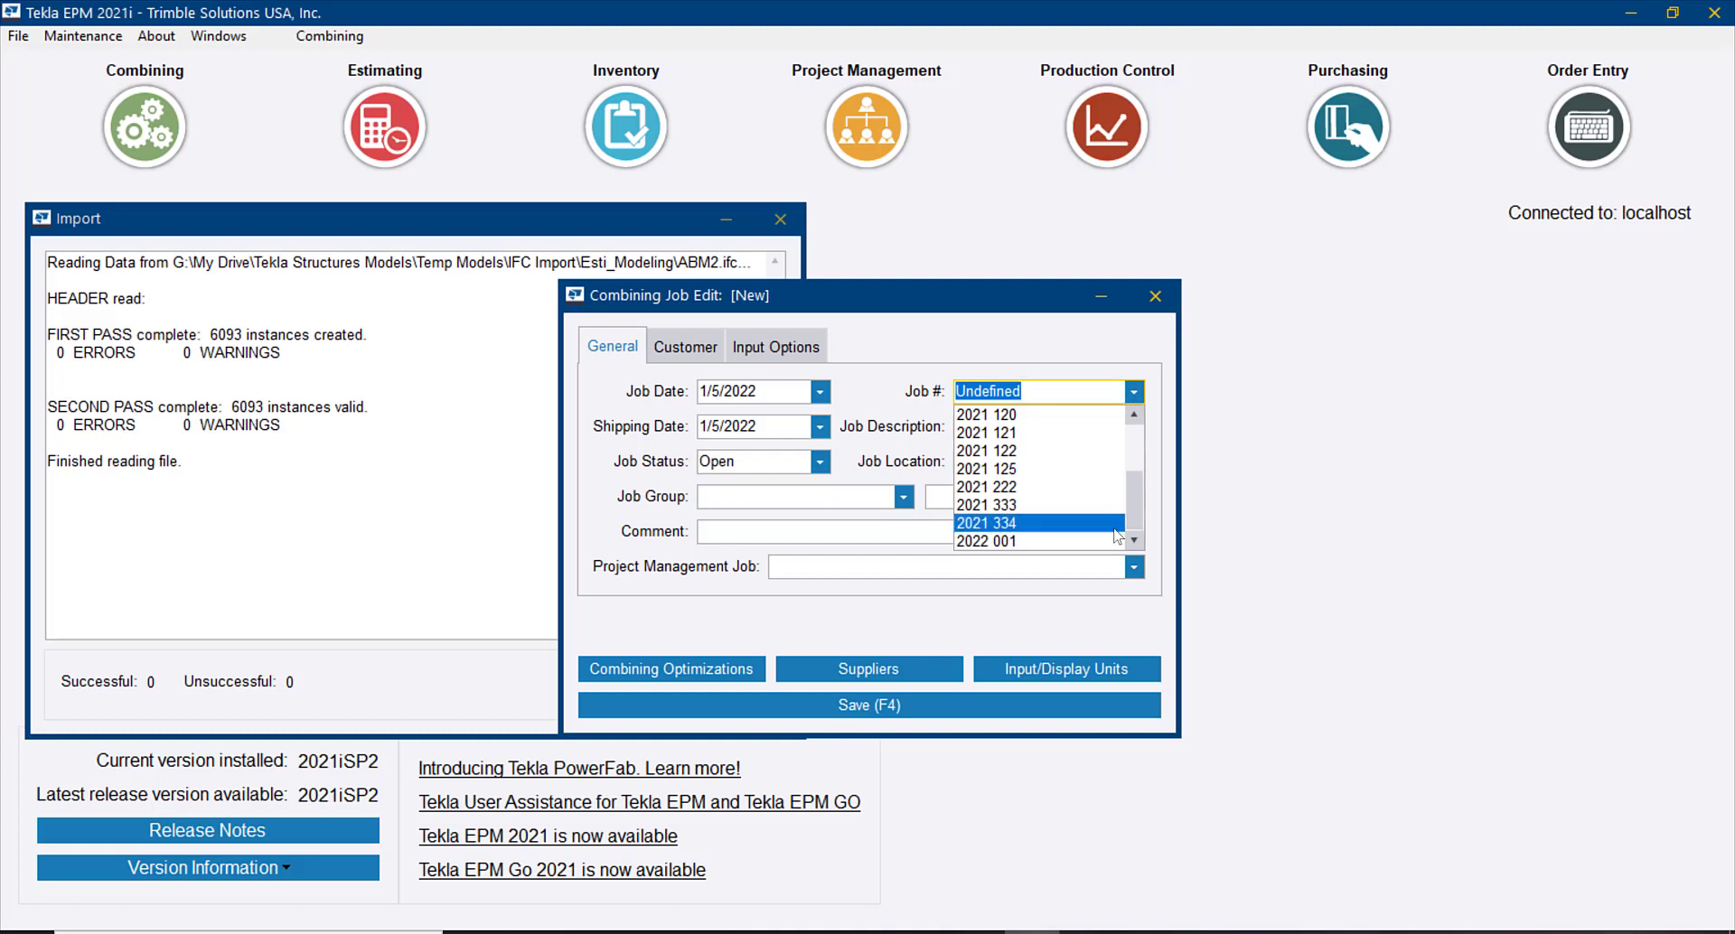
{"action": "left_click", "coordinate": [1084, 541]}
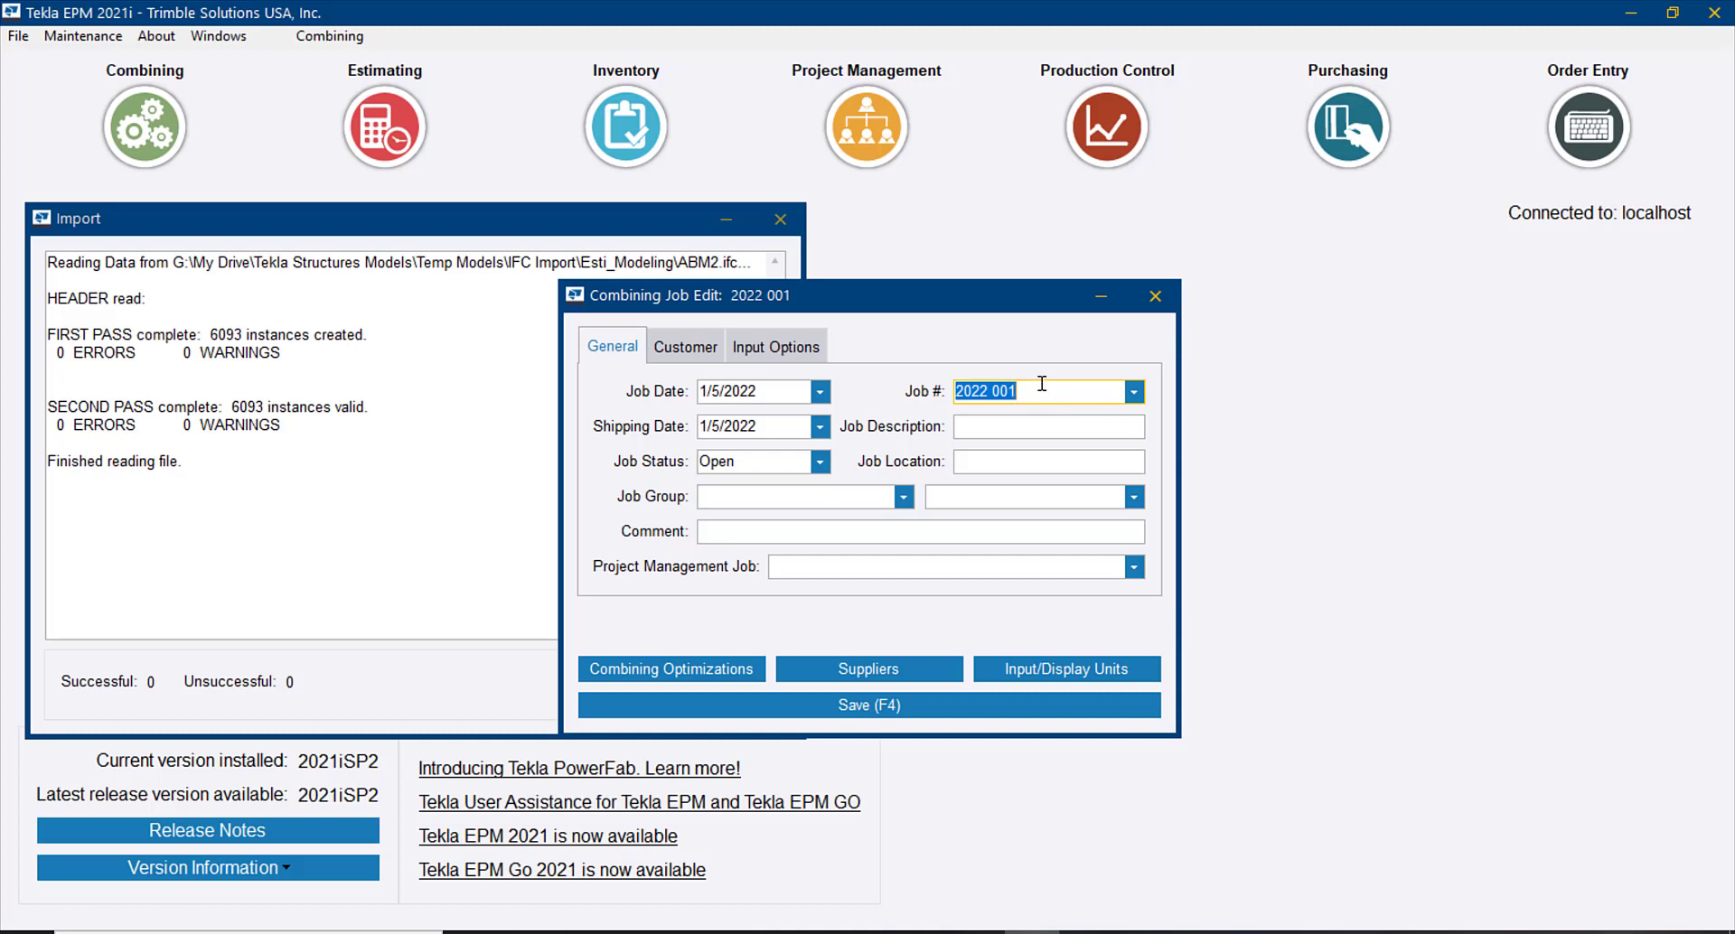
- Save the job, import with Add & Replace using the ABM import type, and open the import log
{"action": "left_click", "coordinate": [948, 709]}
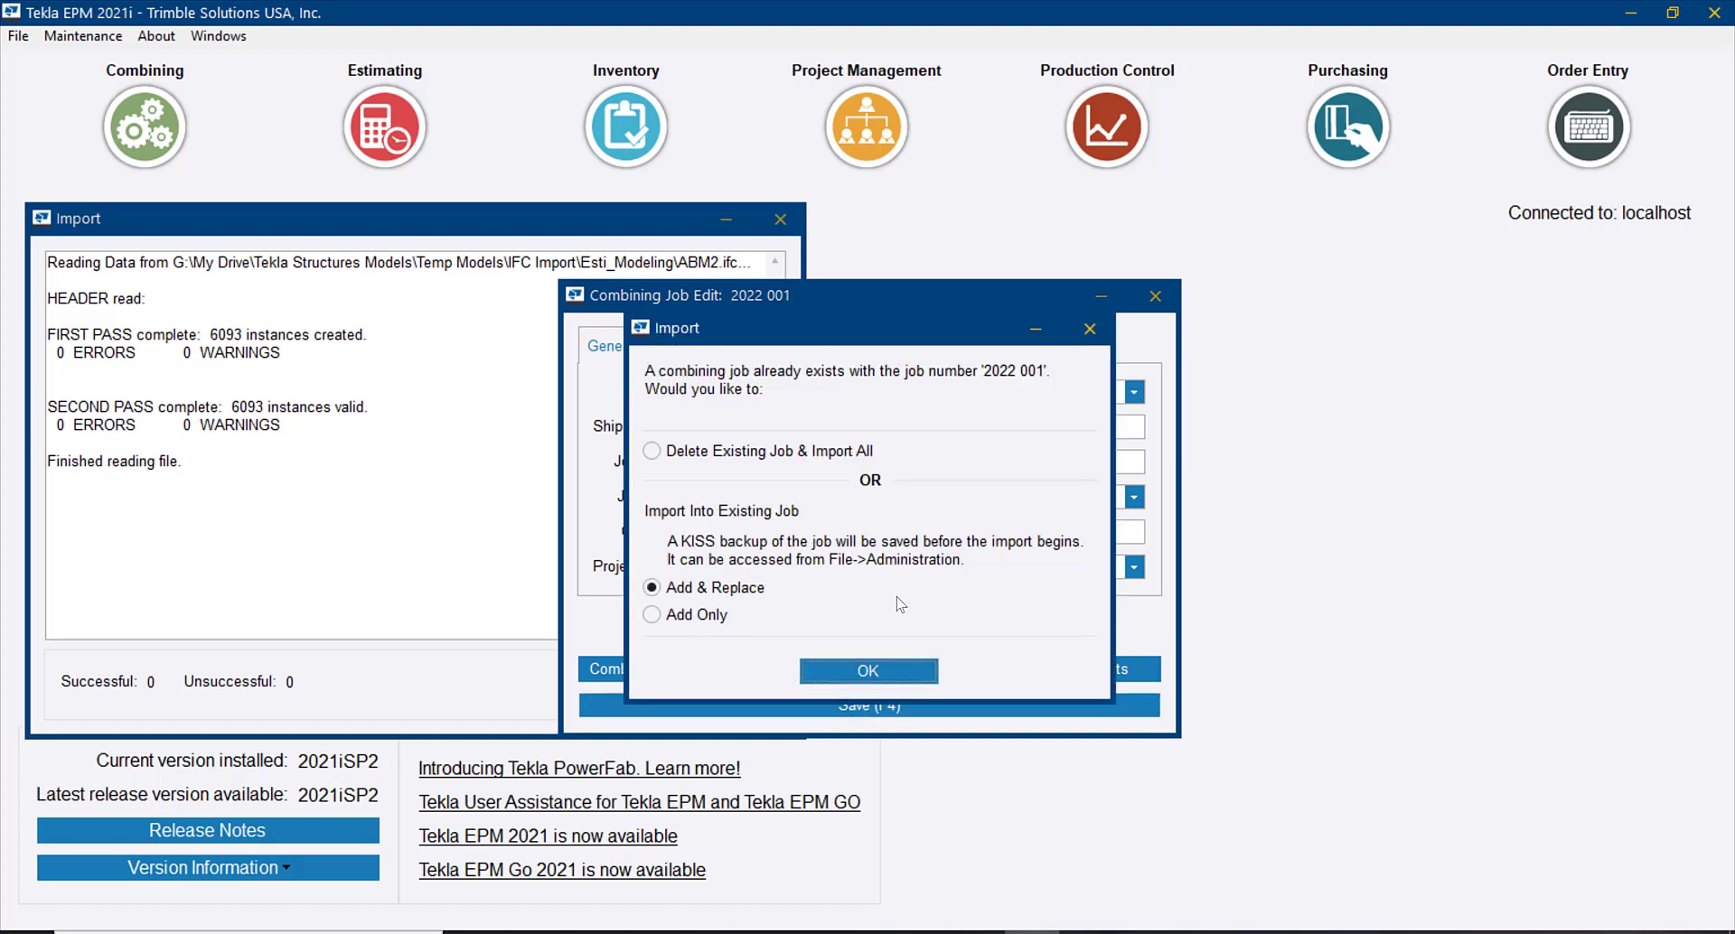
{"action": "left_click", "coordinate": [913, 676]}
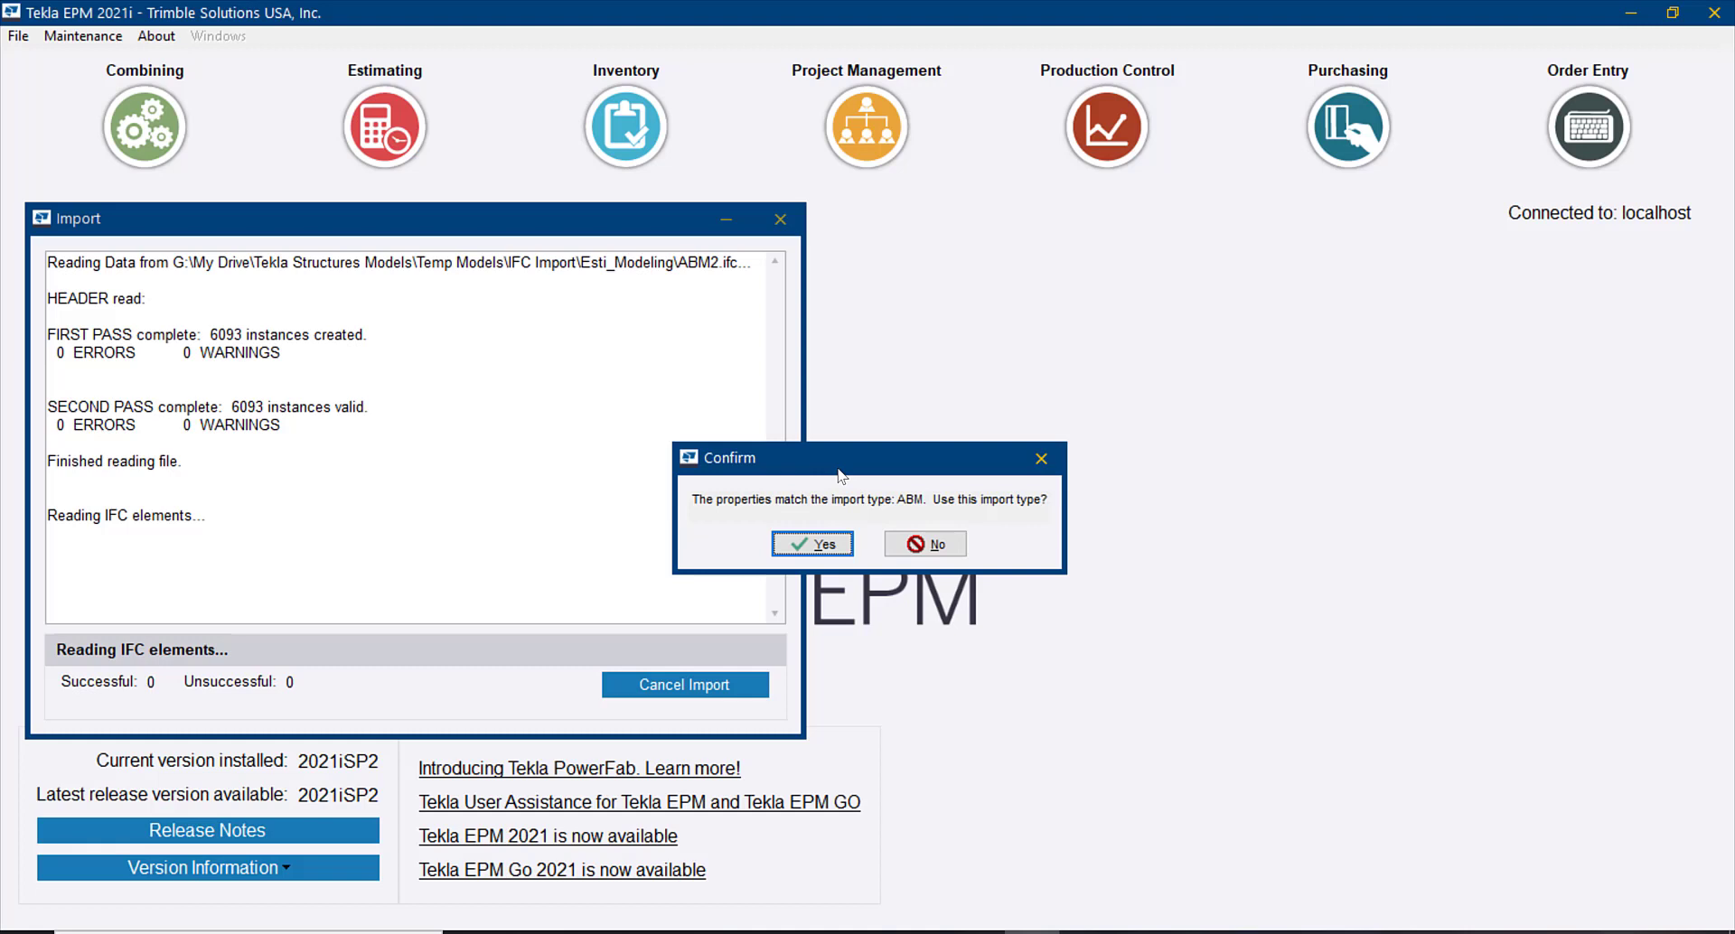
{"action": "left_click_drag", "start_coordinate": [838, 470], "coordinate": [800, 450]}
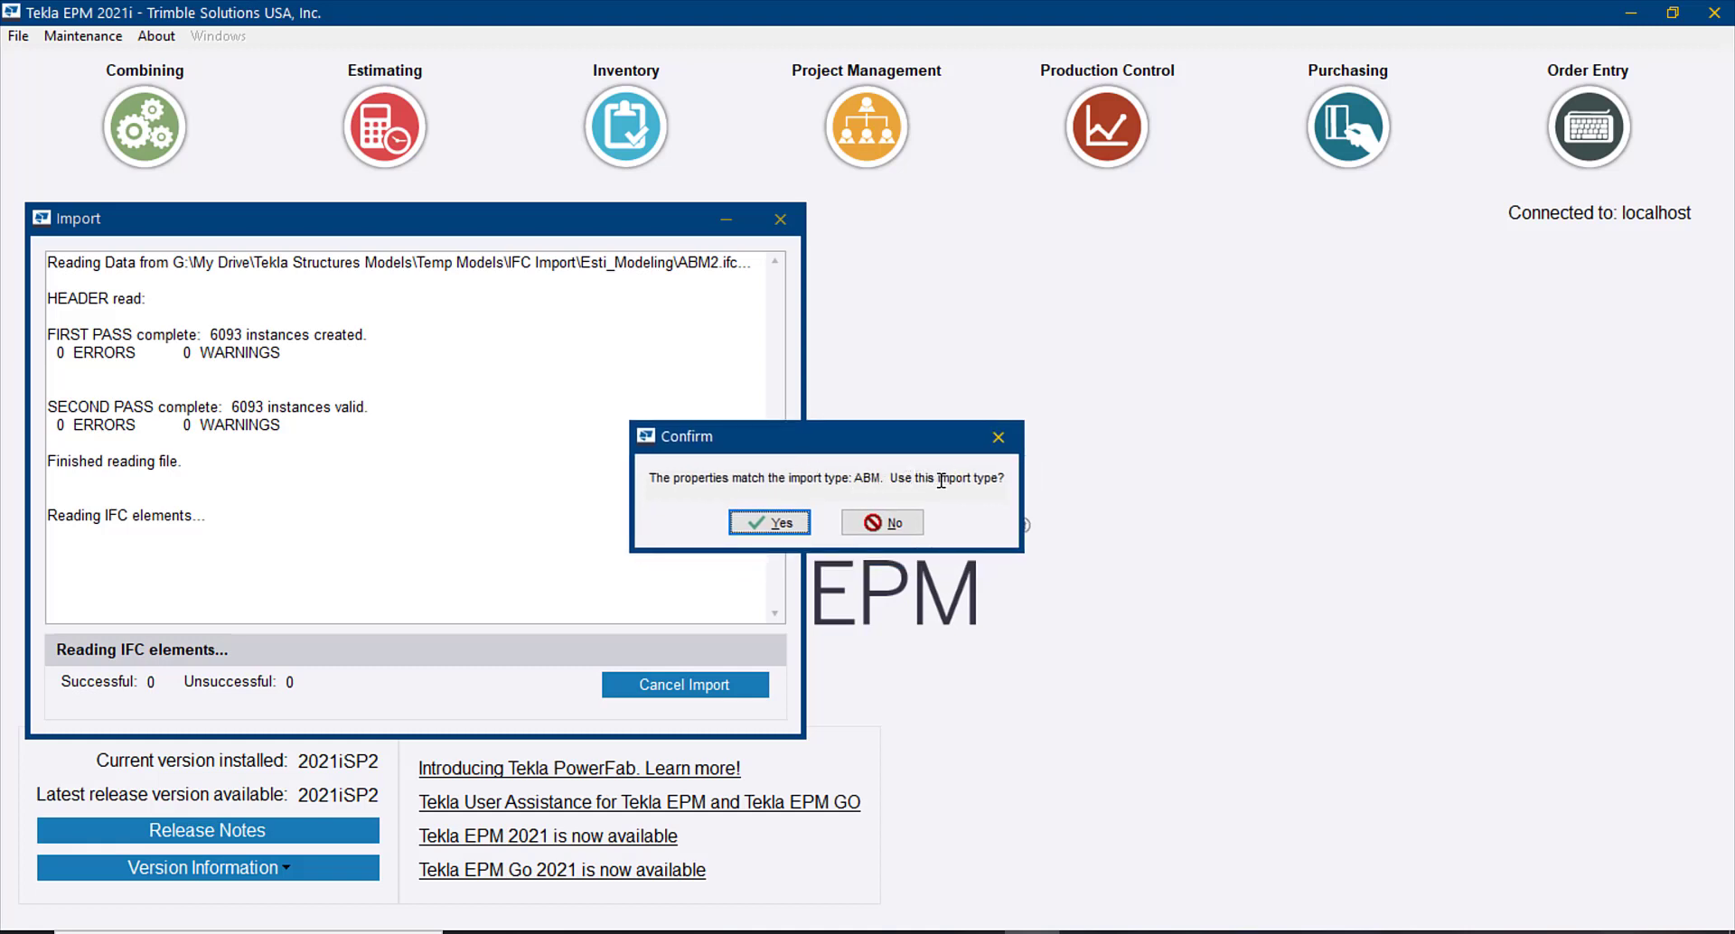
{"action": "left_click", "coordinate": [782, 524]}
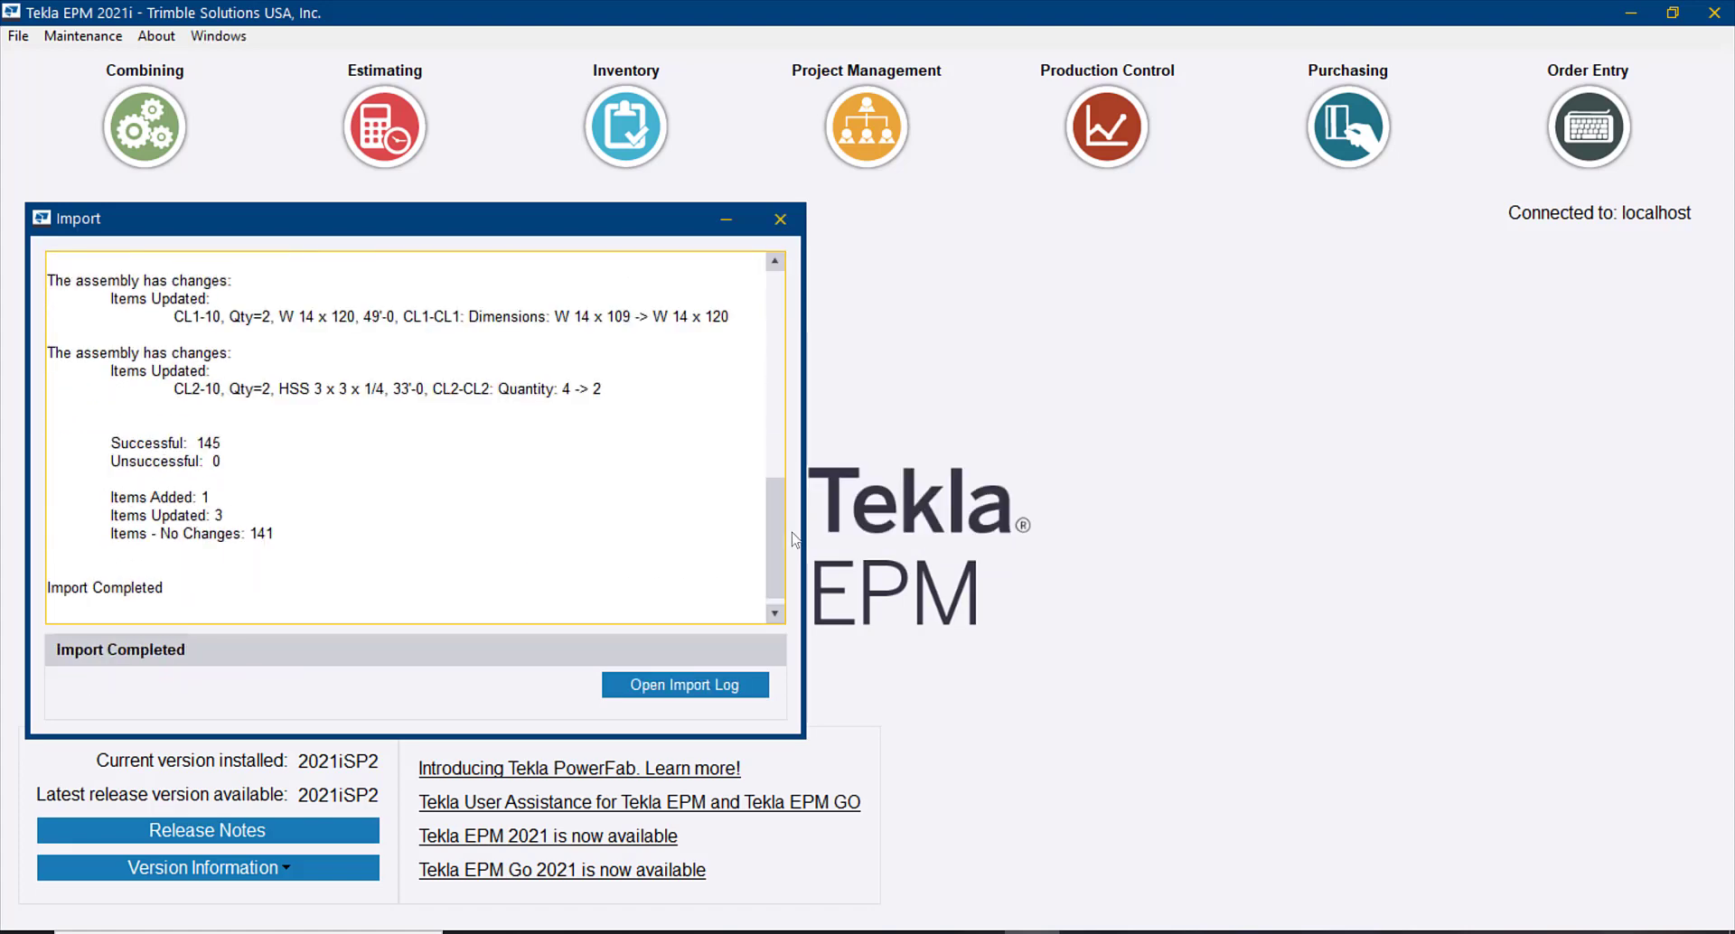
{"action": "left_click", "coordinate": [708, 687]}
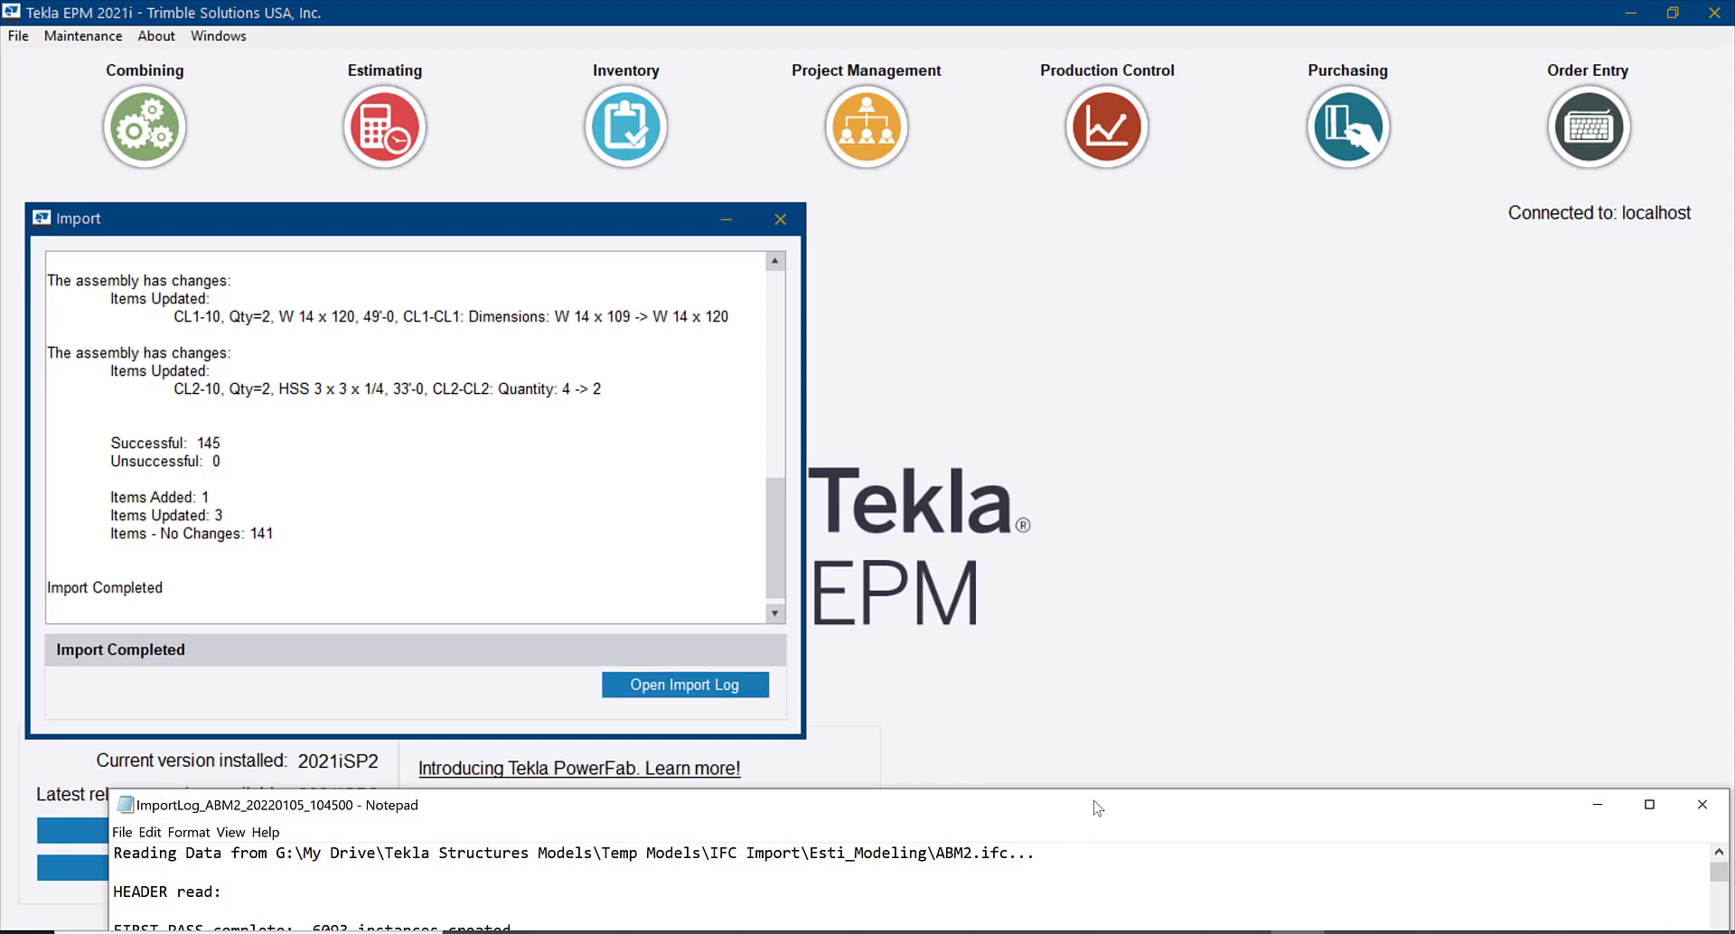
- Maximize the log and highlight BM67's size change from W 24 x 76 to W 24 x 68
{"action": "left_click", "coordinate": [1649, 804]}
{"action": "scroll", "coordinate": [396, 386], "scroll_direction": "down", "scroll_amount": 1}
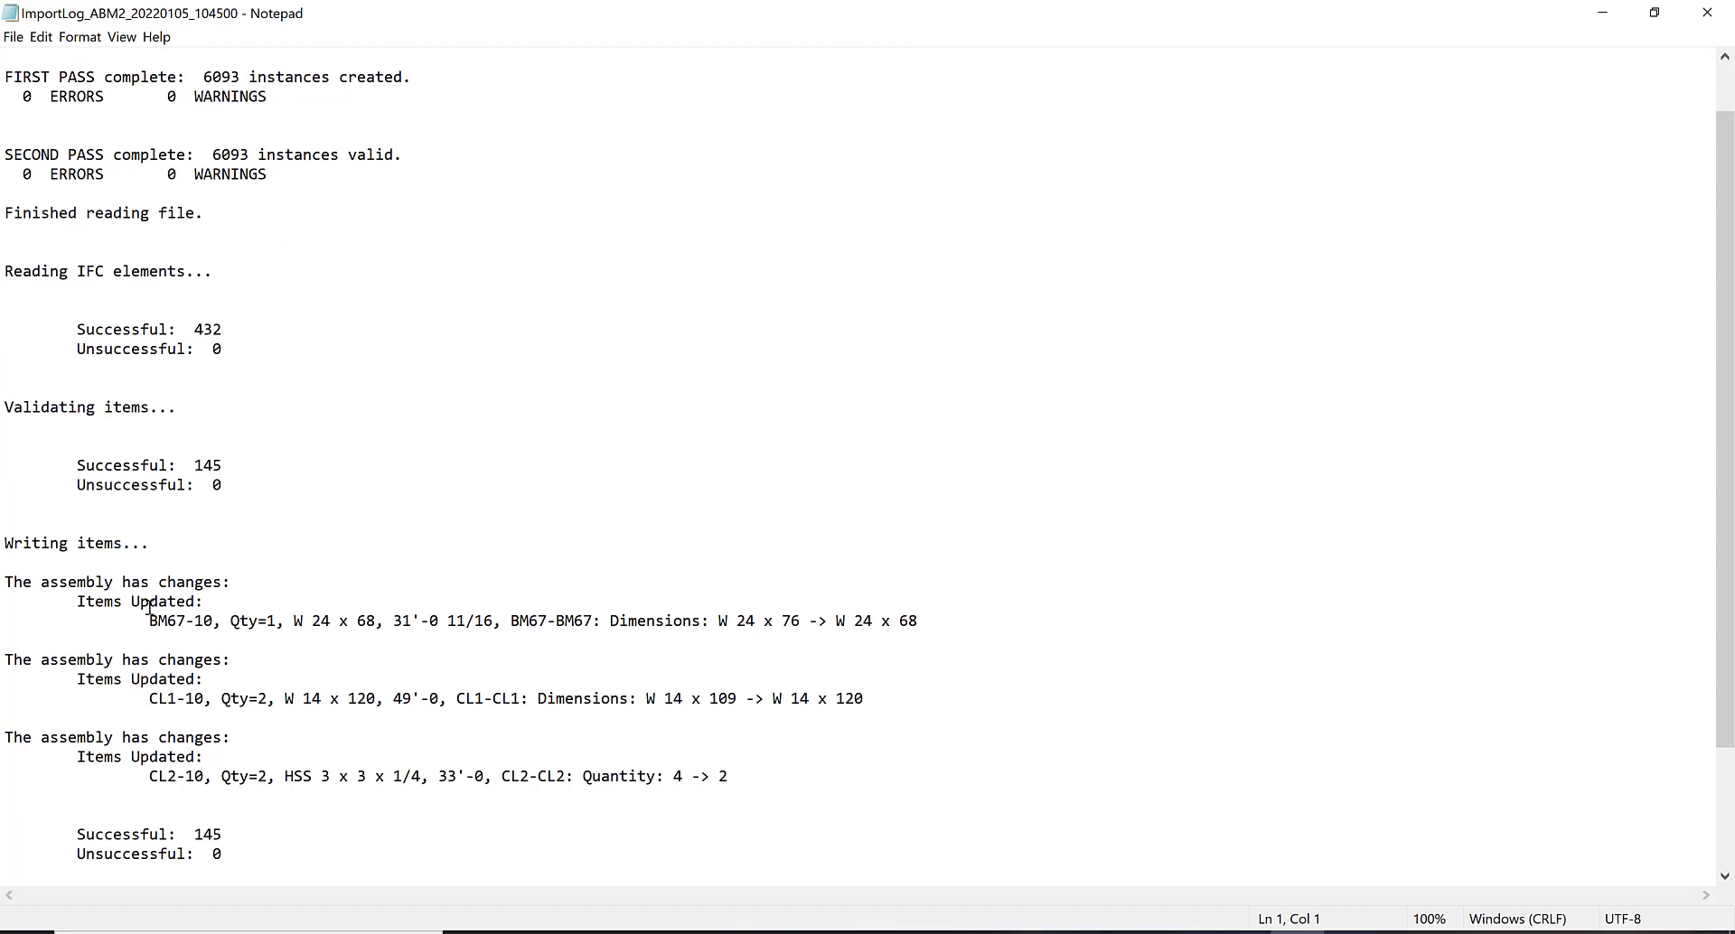
{"action": "left_click_drag", "start_coordinate": [190, 625], "coordinate": [145, 625]}
{"action": "left_click_drag", "start_coordinate": [802, 623], "coordinate": [720, 623]}
{"action": "left_click_drag", "start_coordinate": [917, 623], "coordinate": [829, 624]}
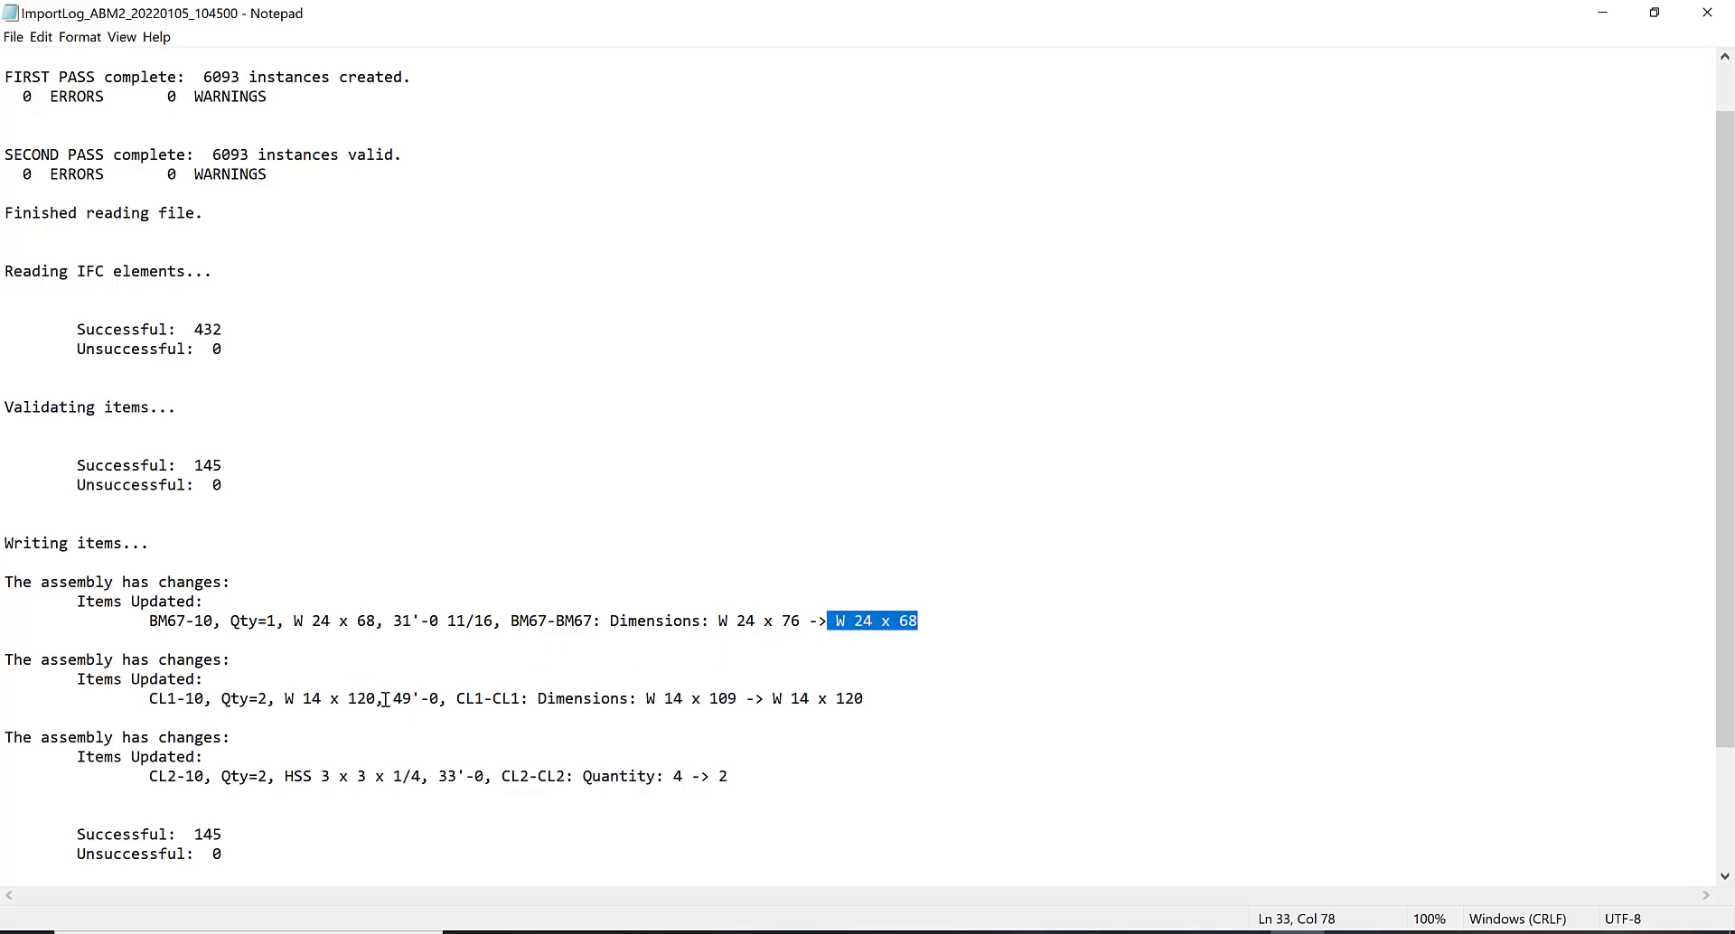
- Highlight CL1's change from W 14 x 109 to W 14 x 120 and CL2-10's quantity 4 -> 2, then close Notepad
{"action": "left_click_drag", "start_coordinate": [375, 700], "coordinate": [242, 711]}
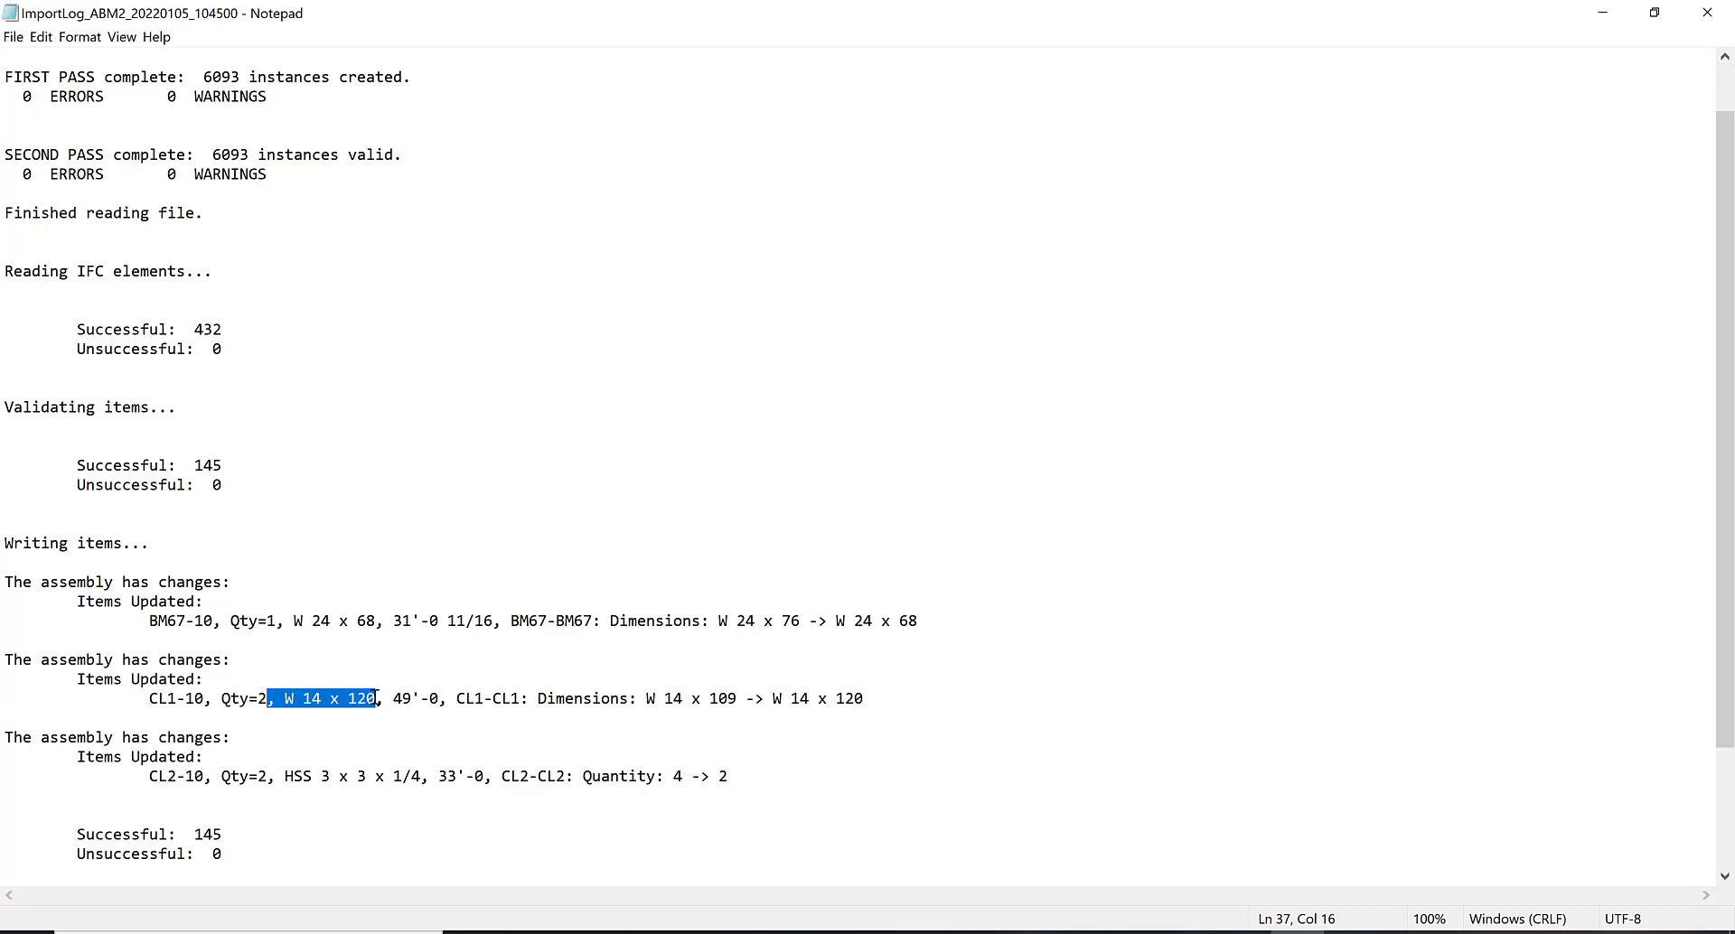
{"action": "left_click_drag", "start_coordinate": [738, 701], "coordinate": [647, 702]}
{"action": "left_click_drag", "start_coordinate": [865, 702], "coordinate": [764, 702]}
{"action": "left_click", "coordinate": [721, 728]}
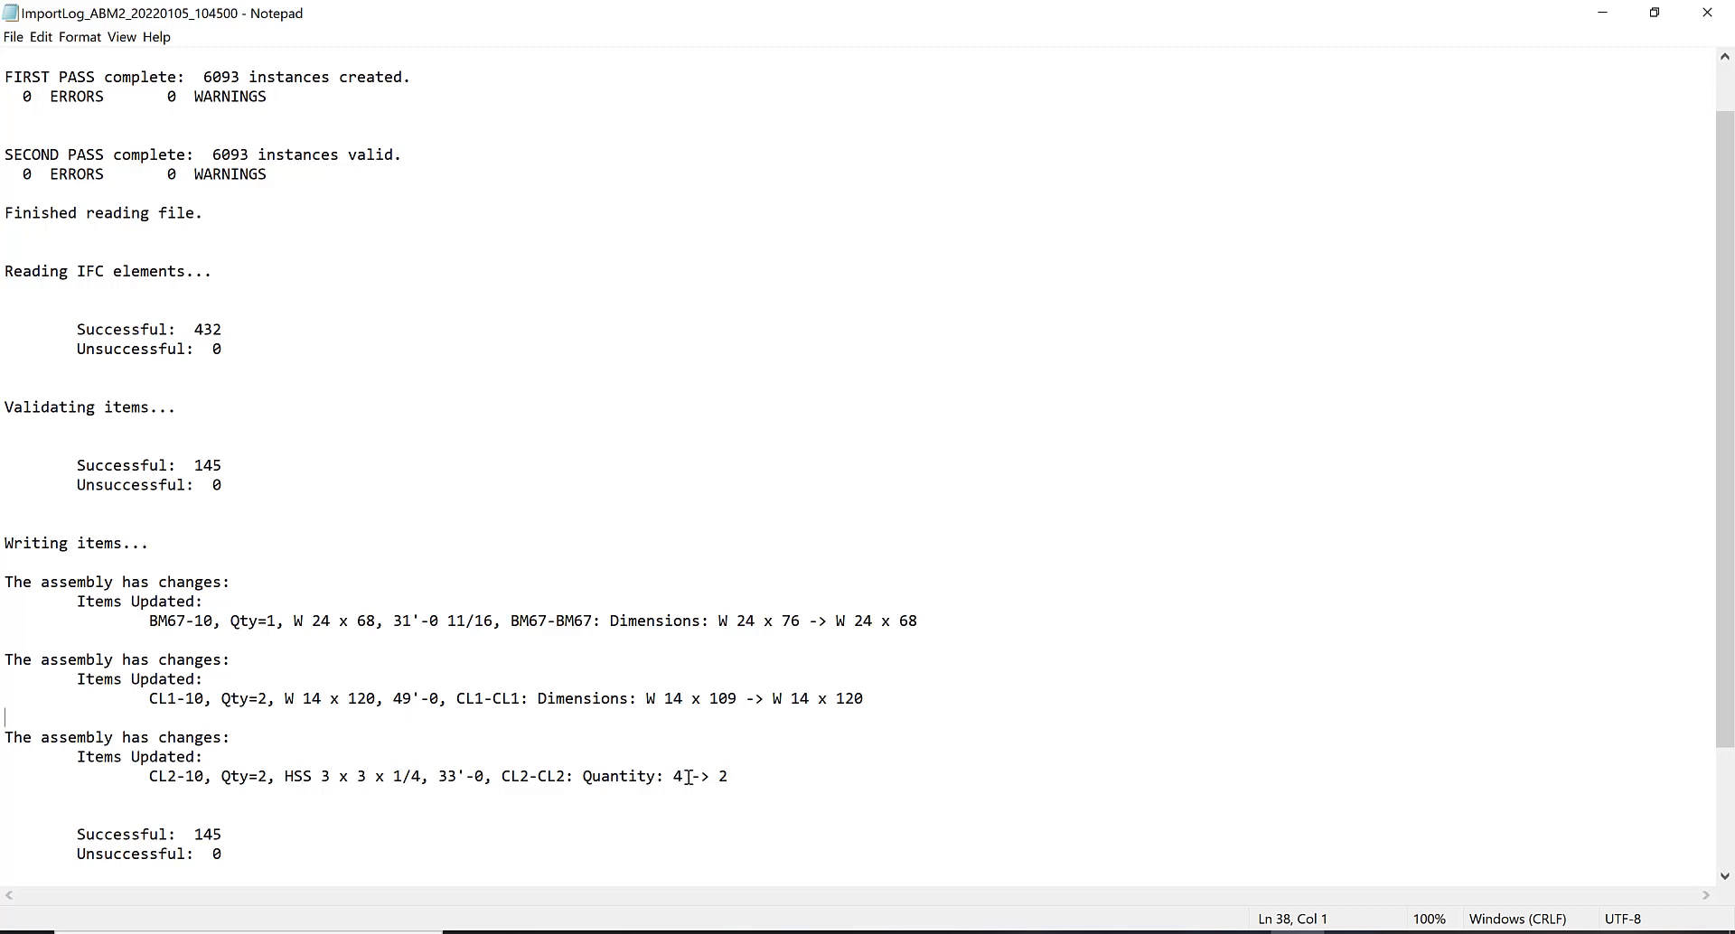
{"action": "left_click", "coordinate": [727, 778]}
{"action": "left_click", "coordinate": [673, 777], "text": "shift"}
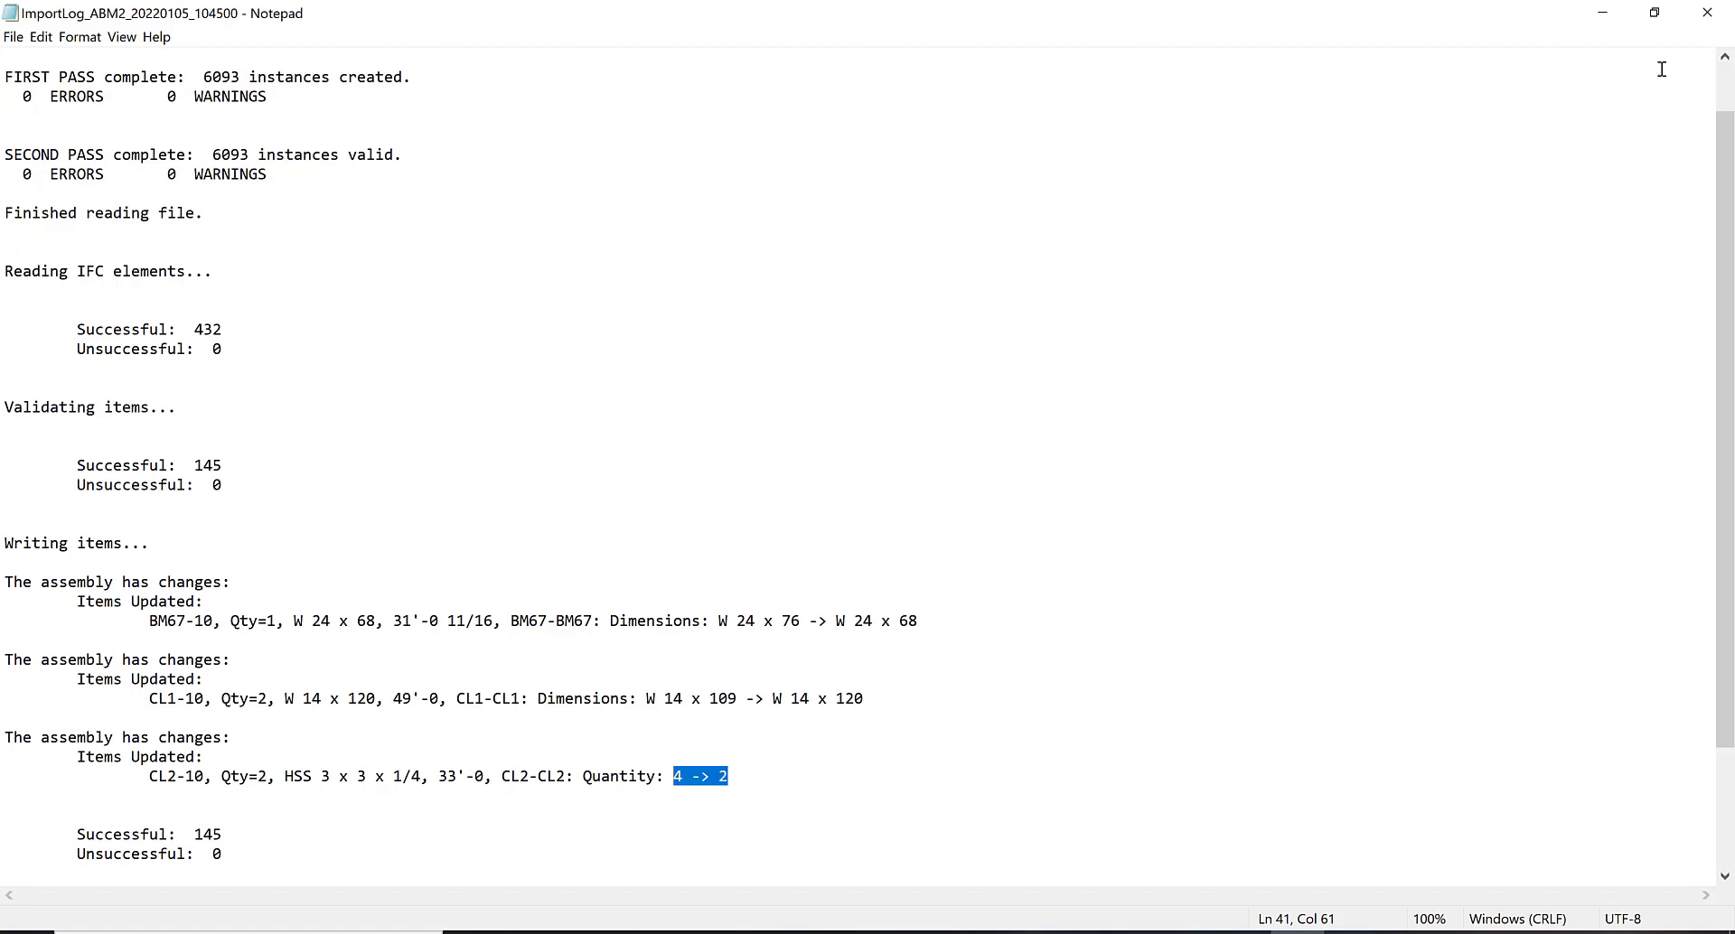
{"action": "left_click", "coordinate": [1710, 15]}
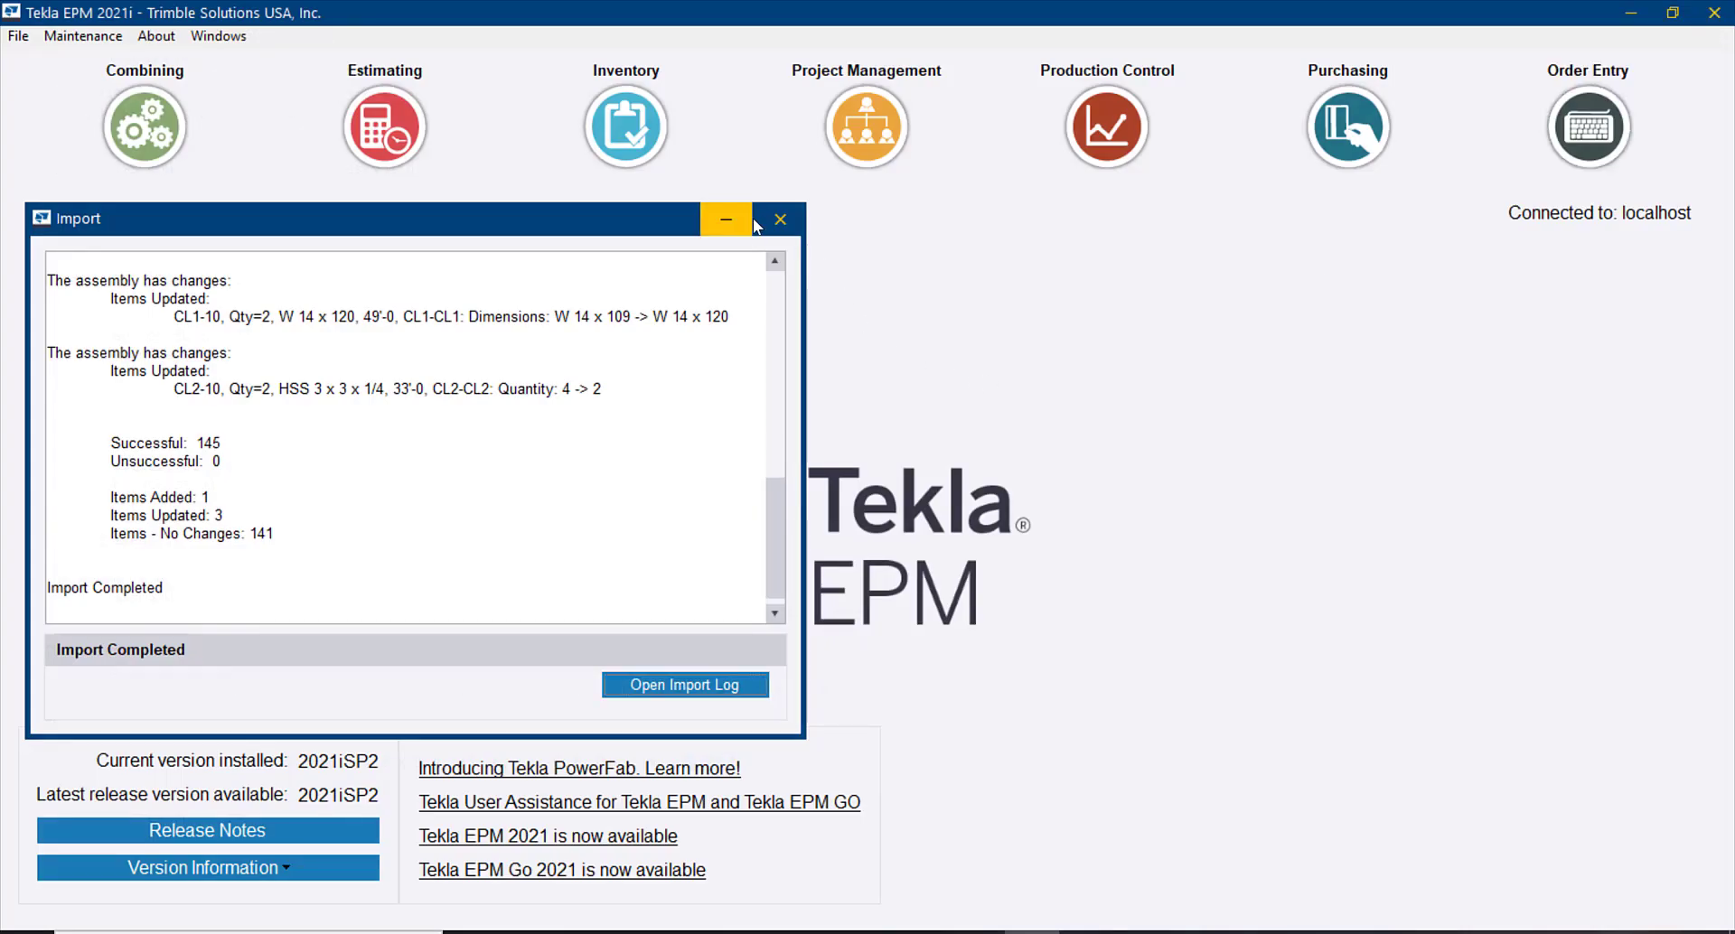